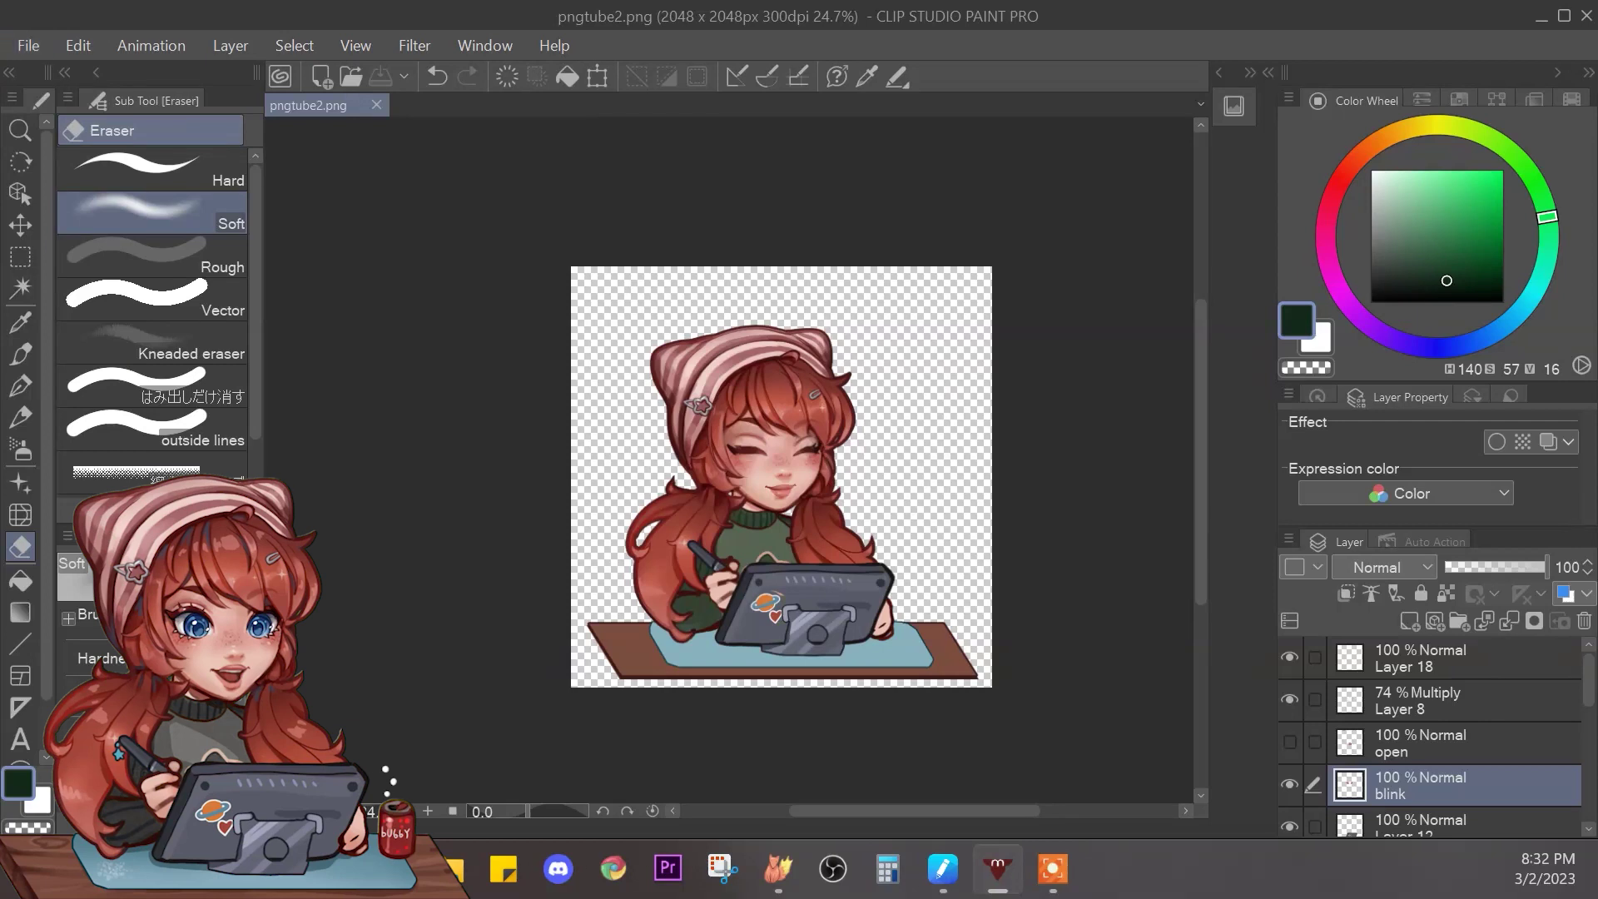
Step: Hide the blink layer, leaving the open layer shown, and save the image as a new PNG named pngtube3.png
{"action": "left_click", "coordinate": [1289, 785]}
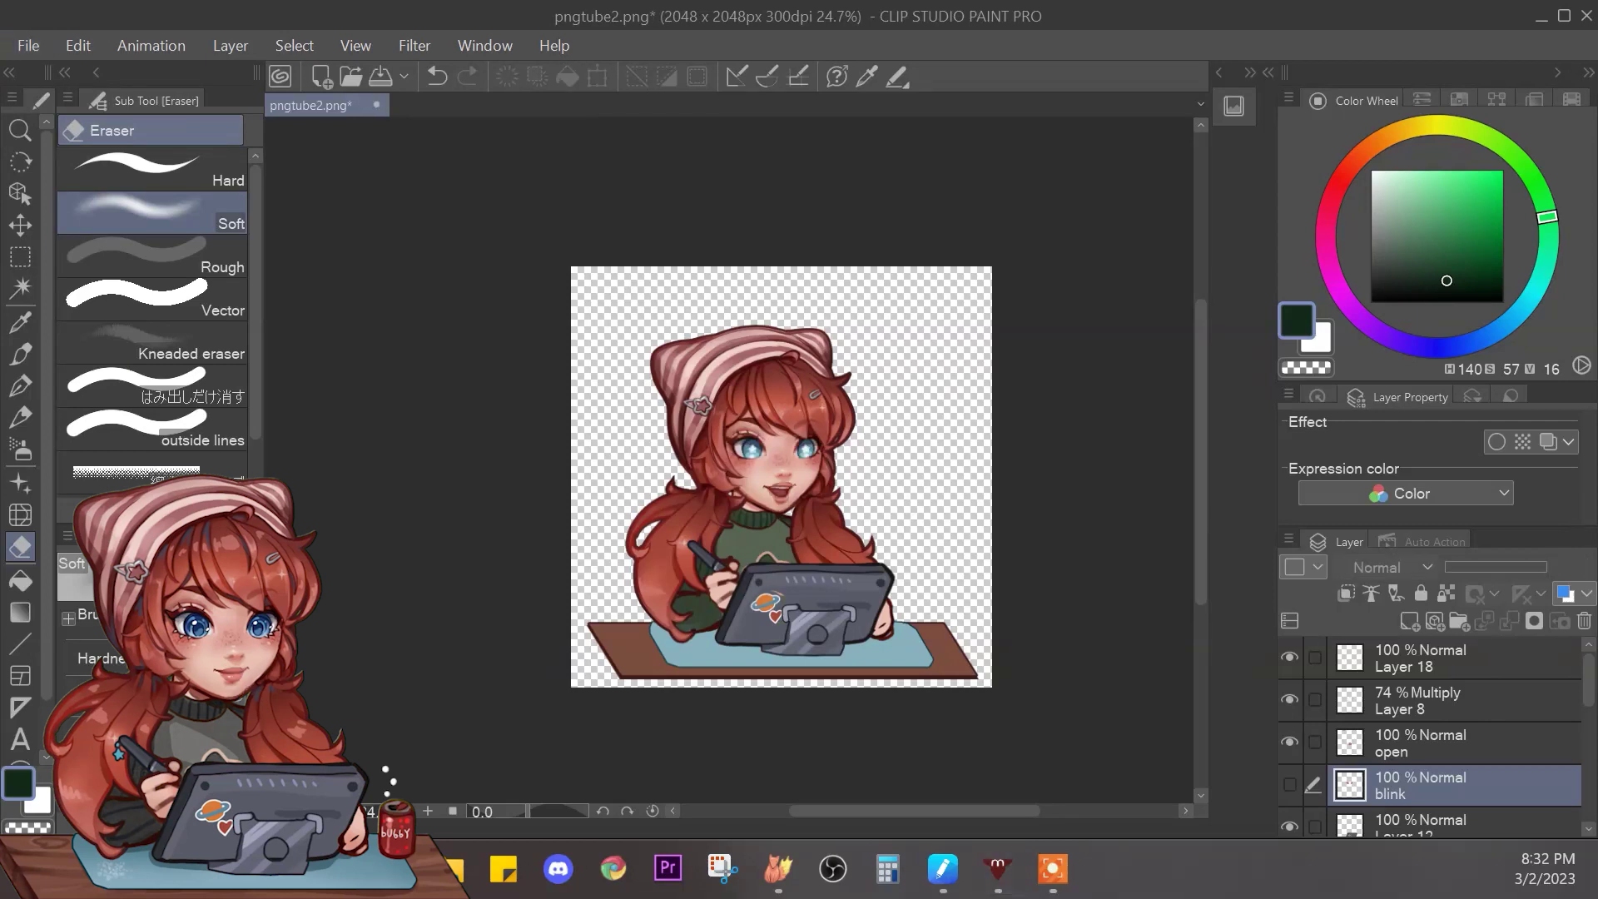
{"action": "left_click", "coordinate": [28, 45]}
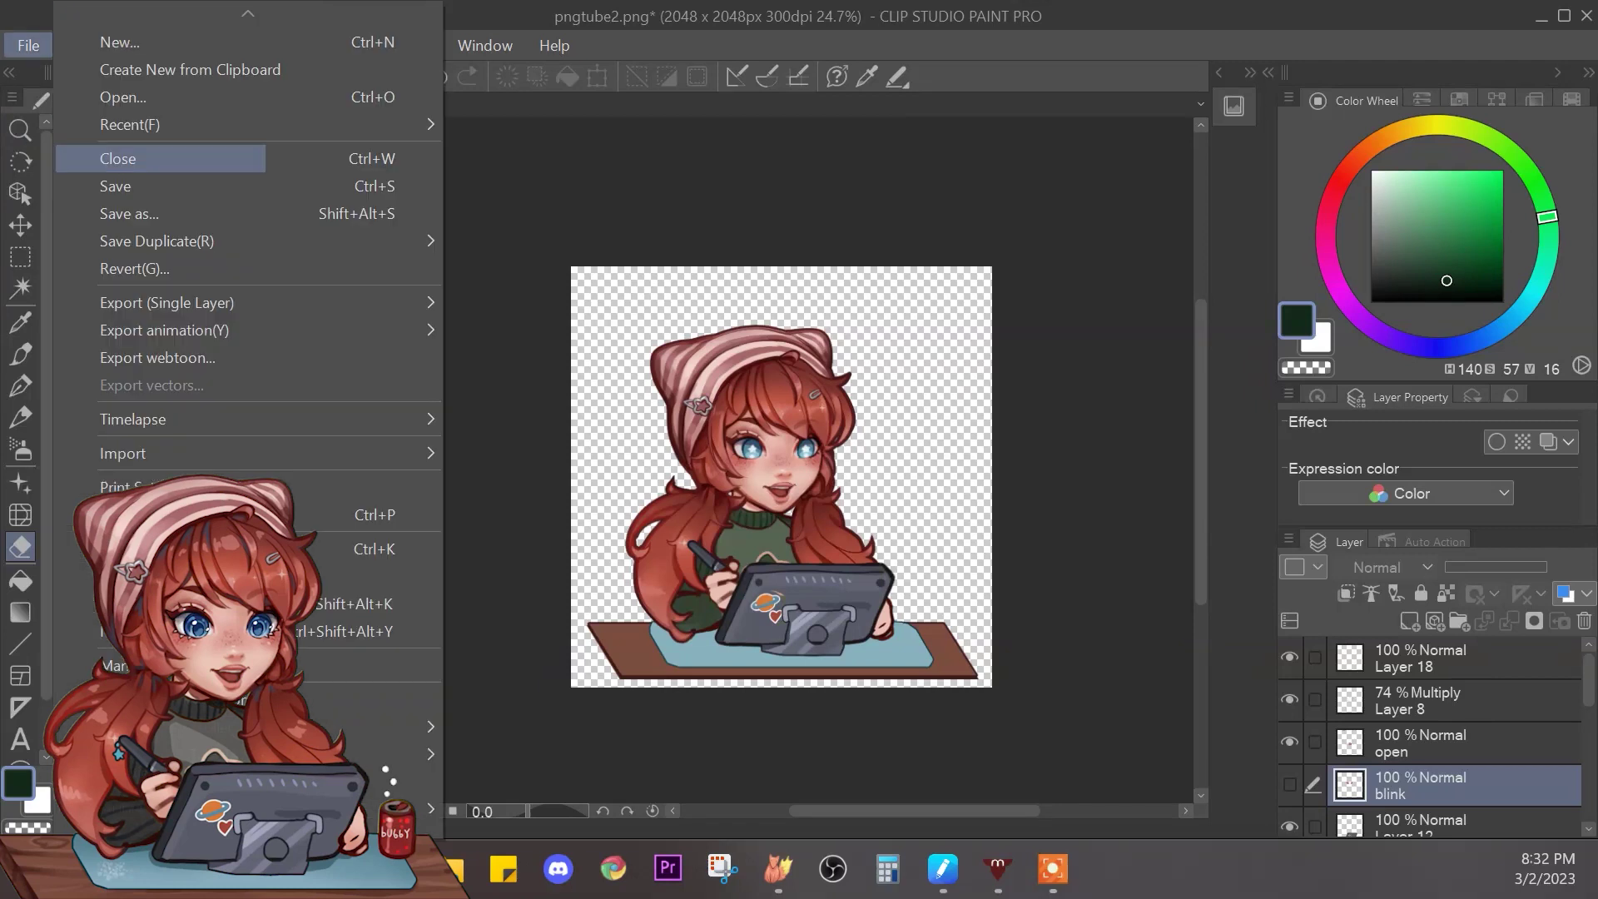
{"action": "left_click", "coordinate": [83, 213]}
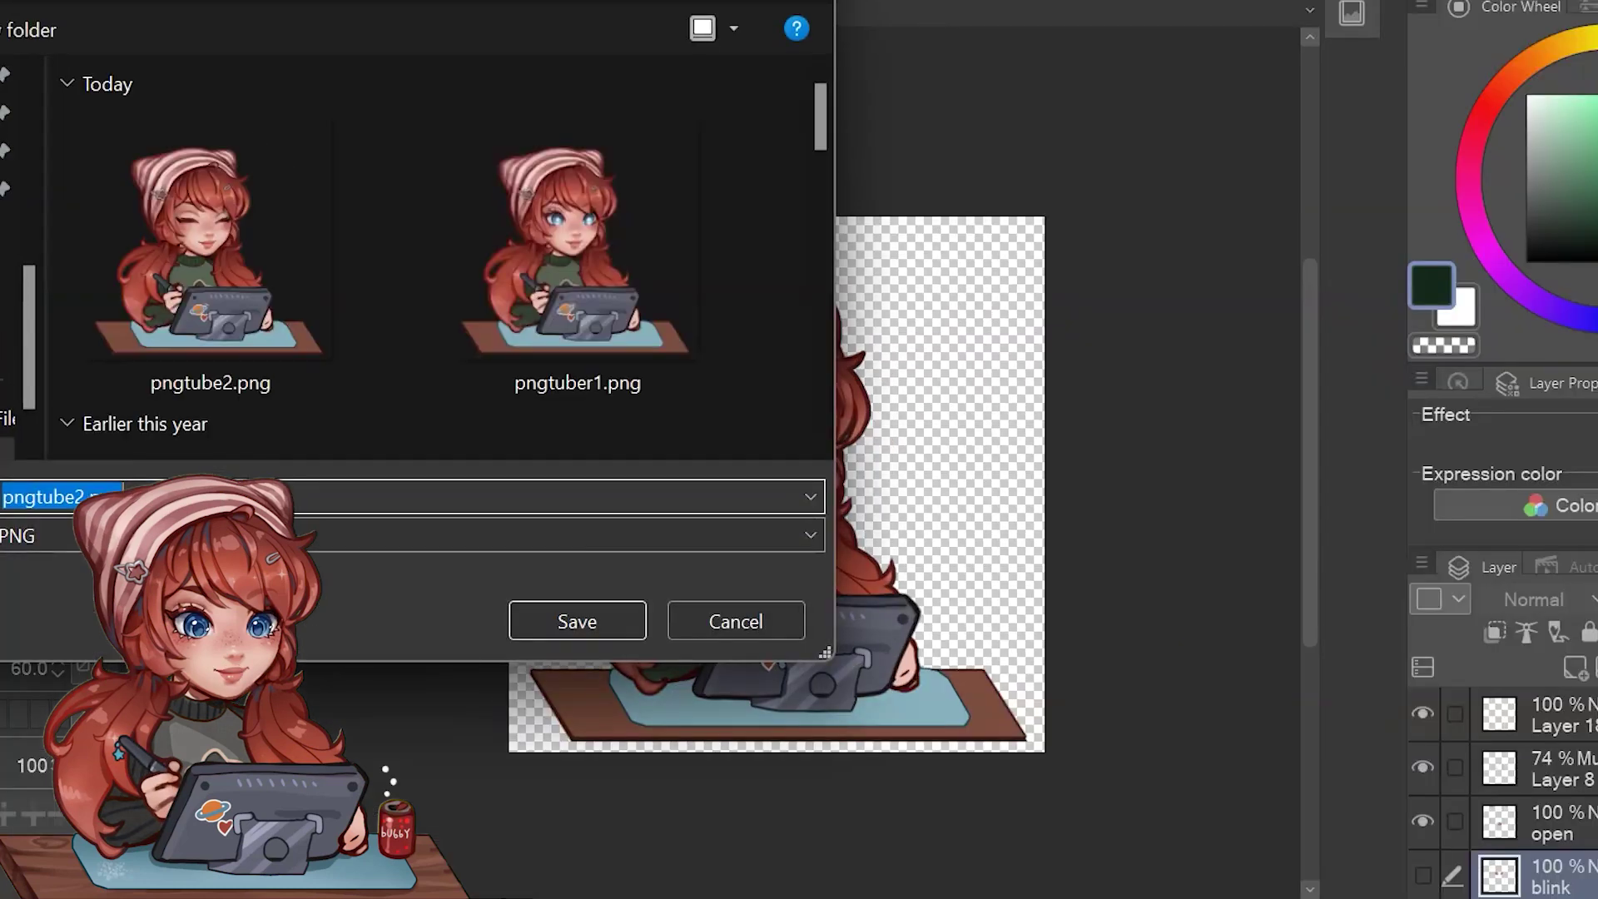
{"action": "left_click", "coordinate": [75, 497]}
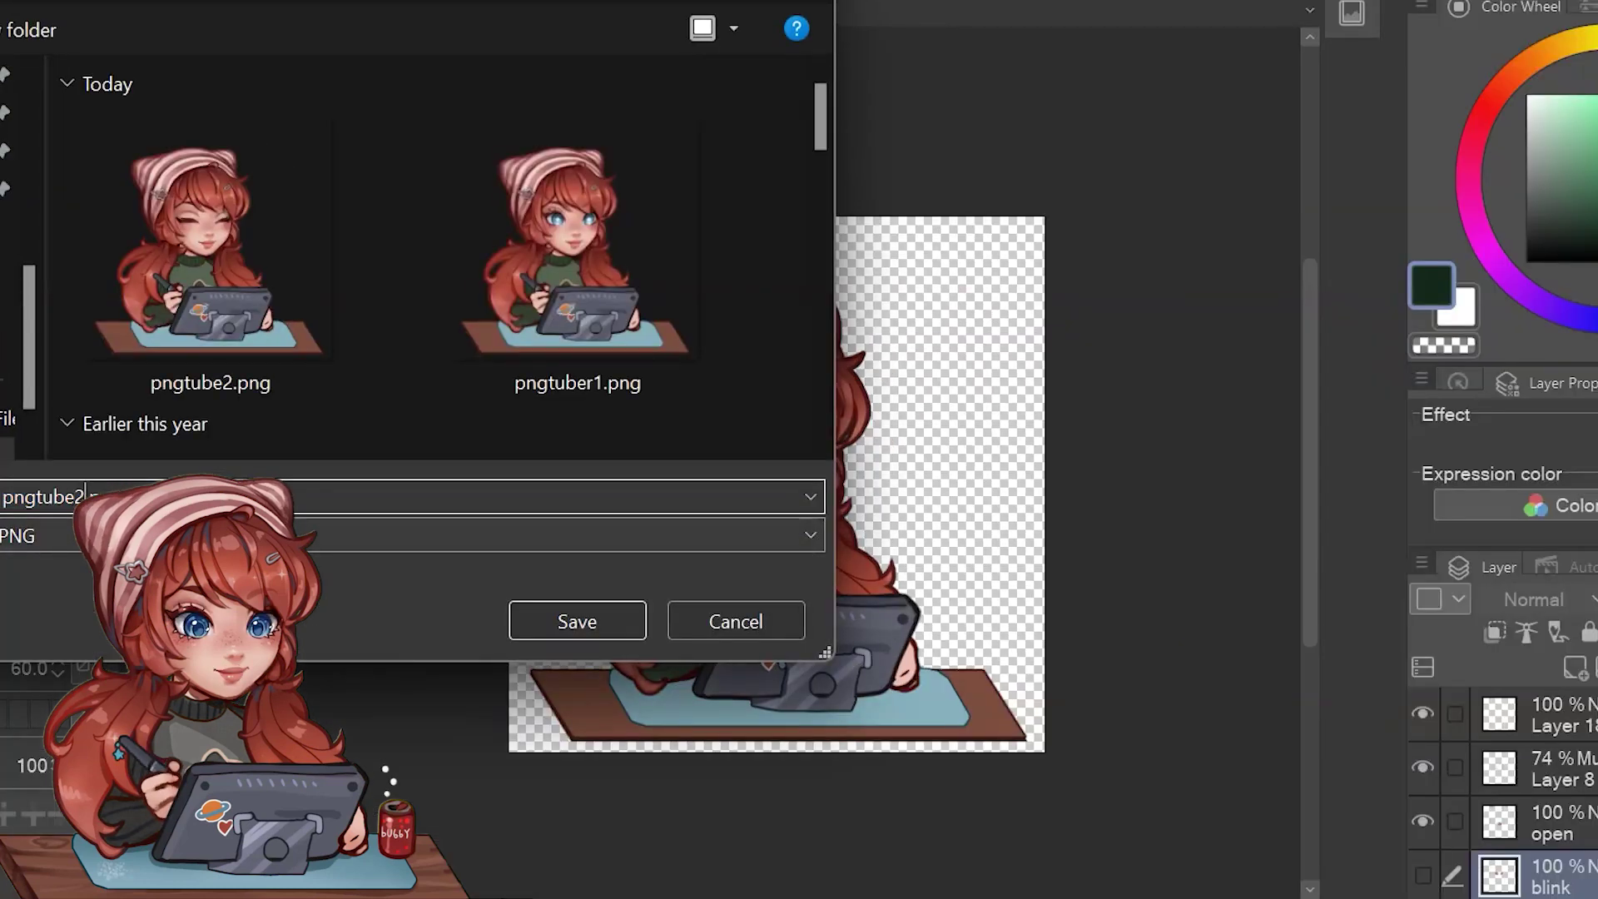
{"action": "key", "text": "BackSpace"}
{"action": "key", "text": "Return"}
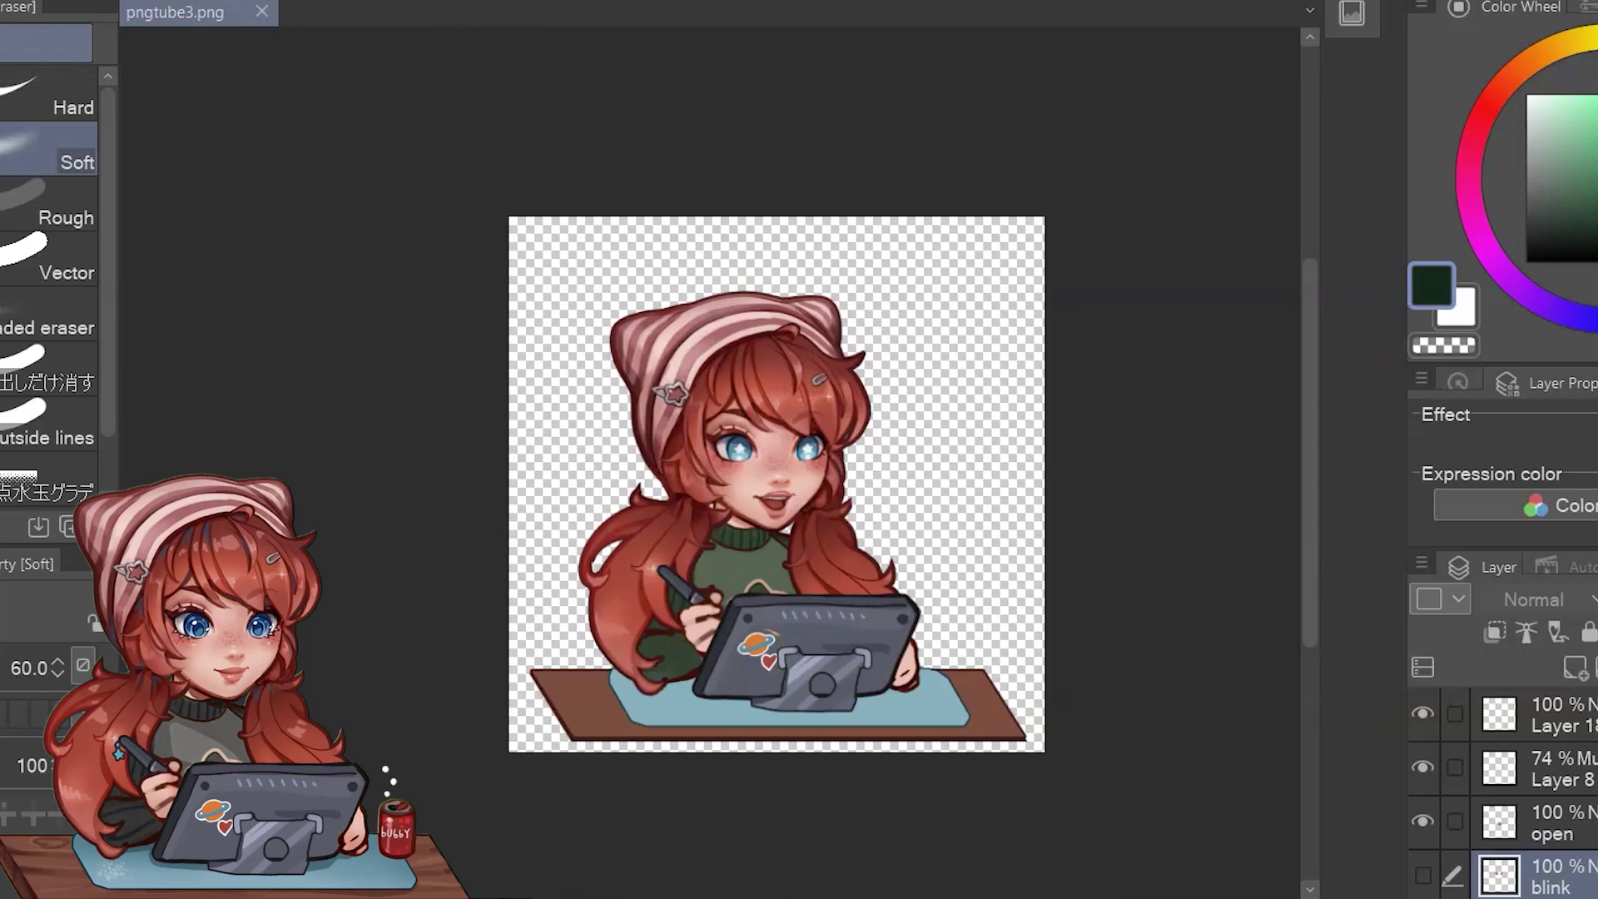
Step: Show the blink layer together with the open layer and save the image as a new PNG named pngtube4.png
{"action": "left_click", "coordinate": [1423, 875]}
{"action": "key", "text": "alt+f"}
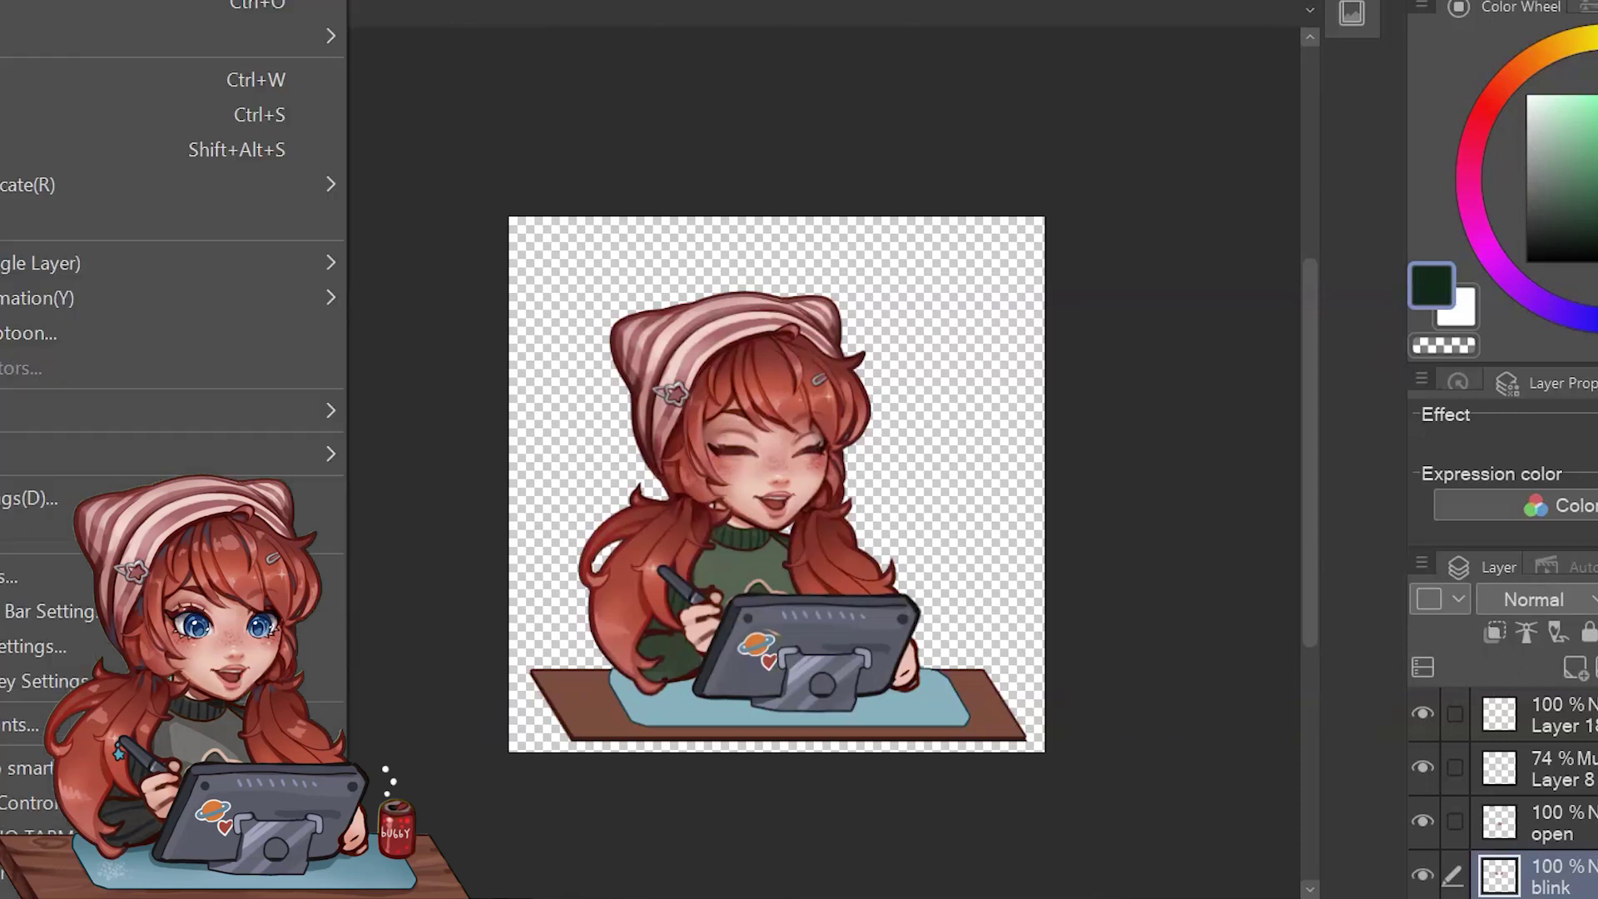
{"action": "key", "text": "shift+alt+s"}
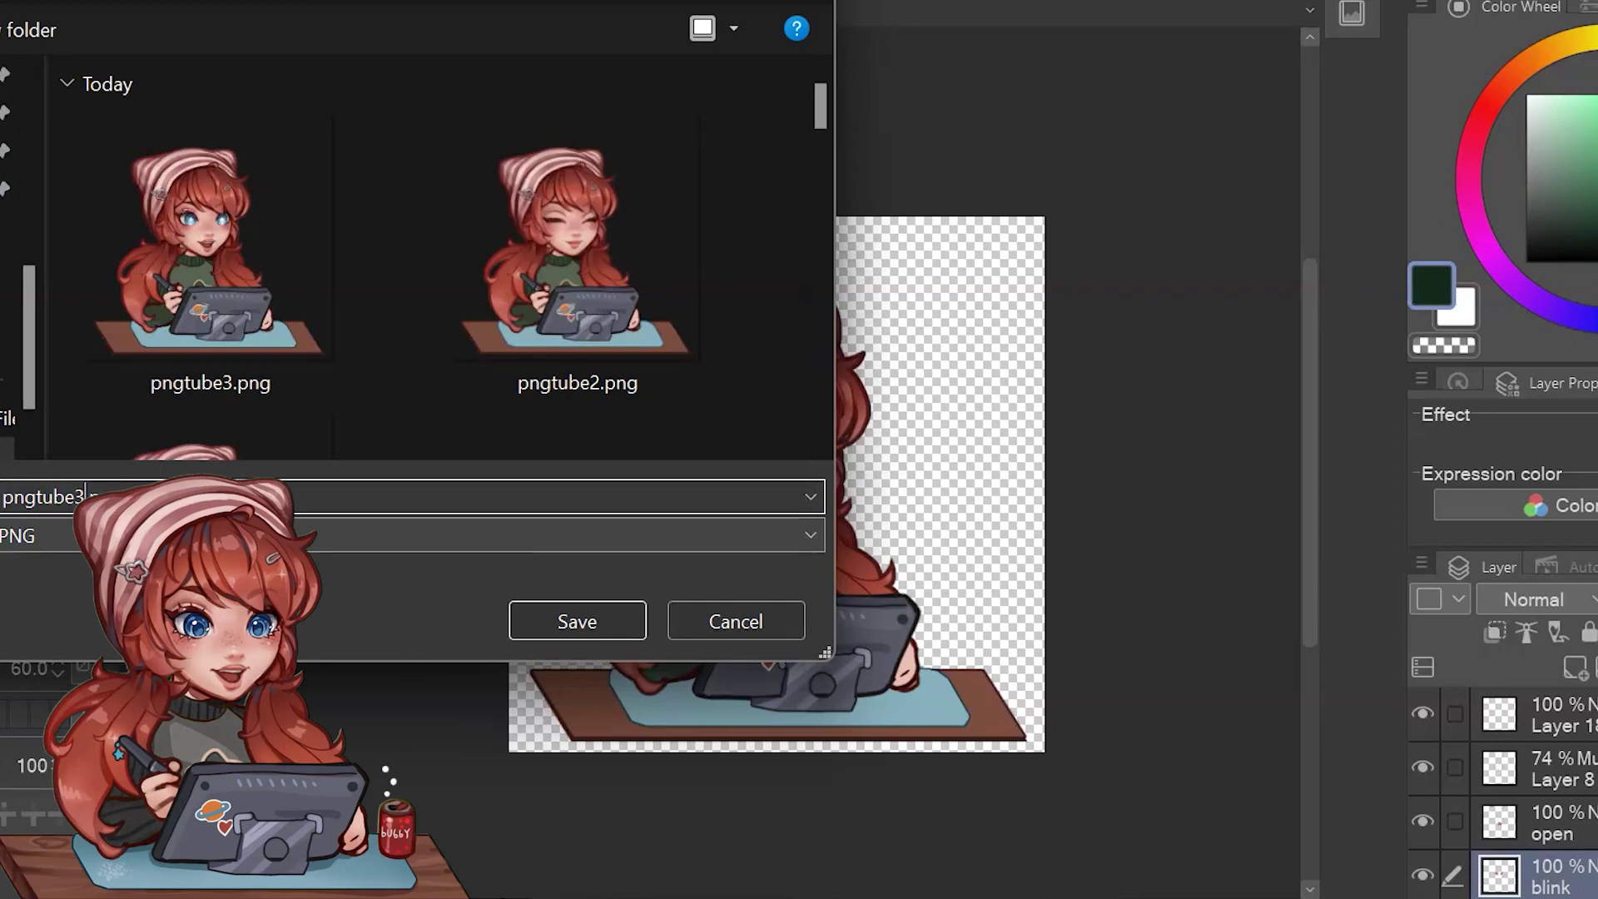
{"action": "key", "text": "BackSpace"}
{"action": "type", "text": "4"}
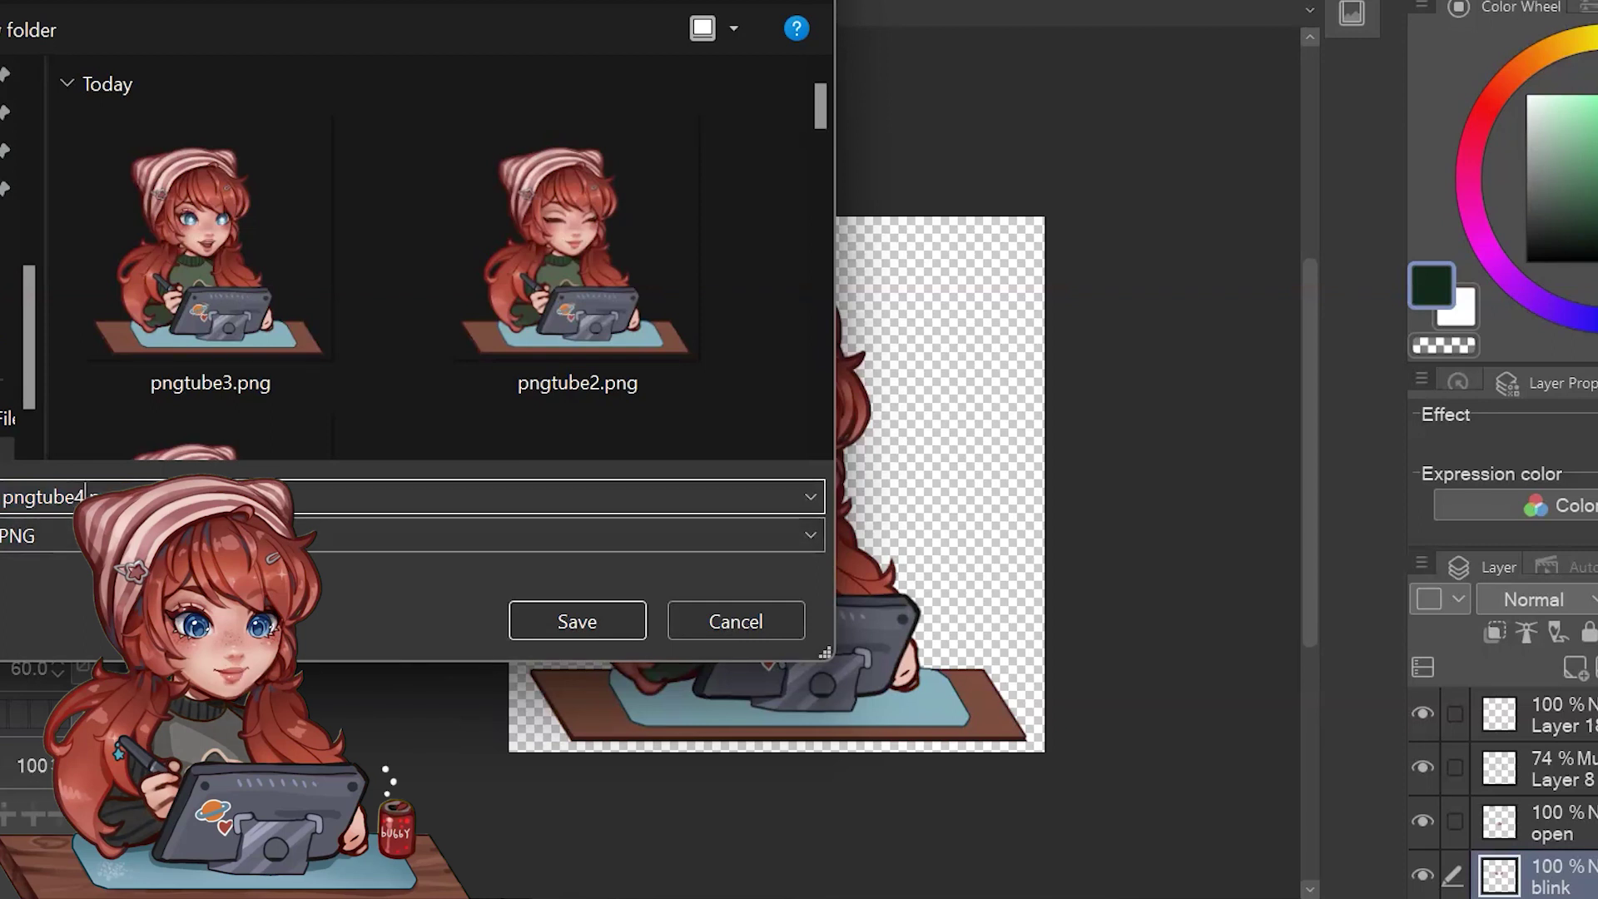
{"action": "key", "text": "Return"}
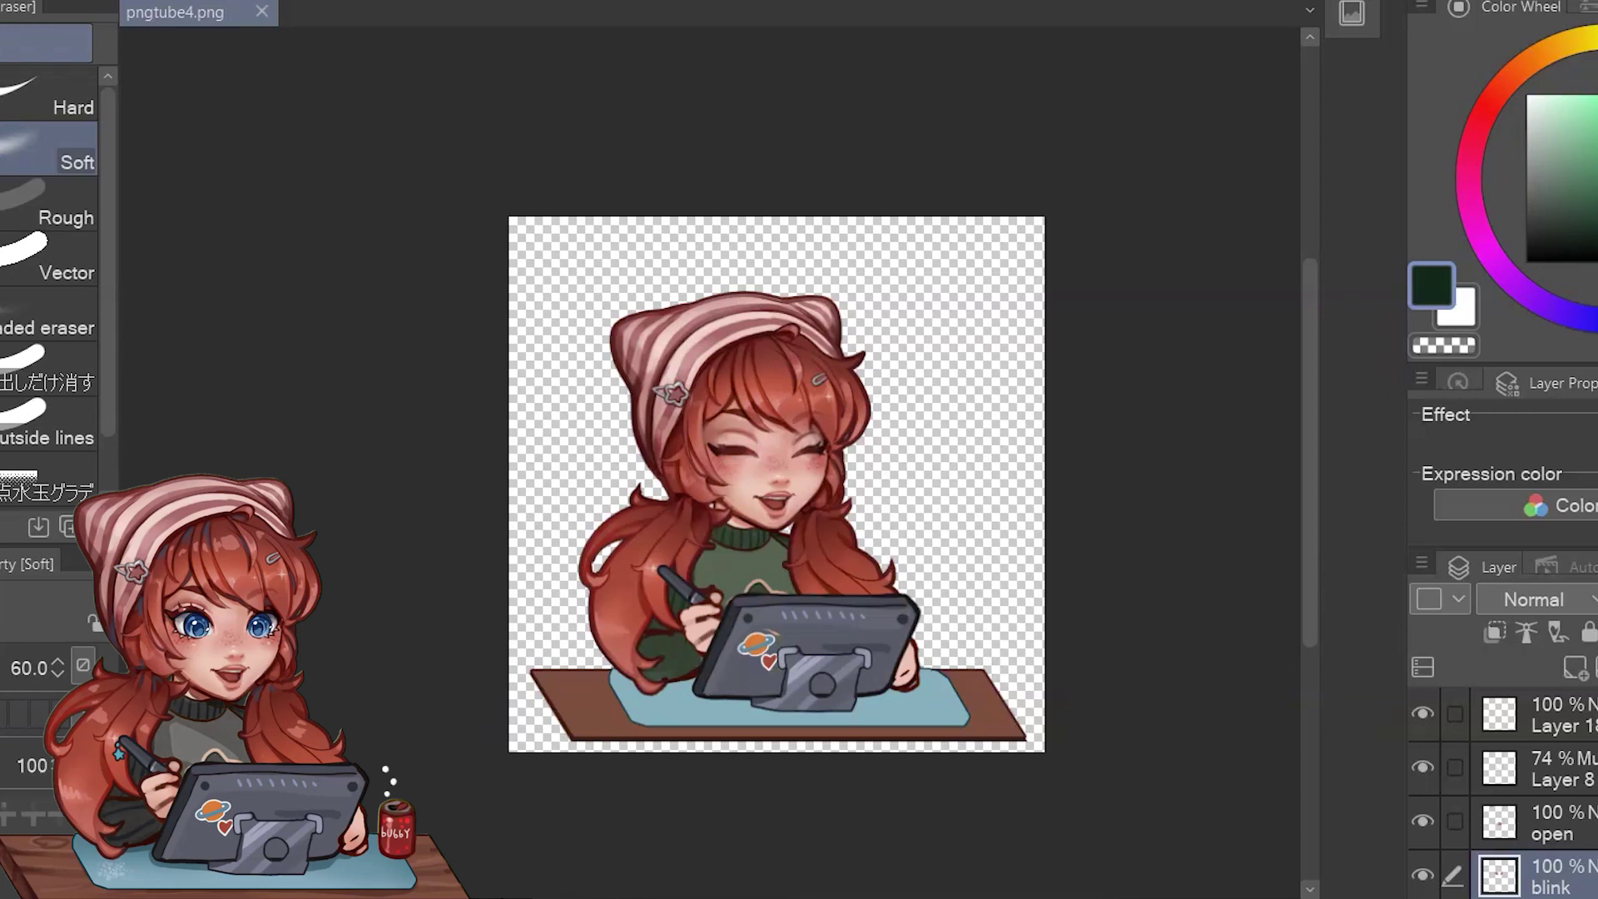
{"action": "key", "text": "alt+f"}
{"action": "key", "text": "Escape"}
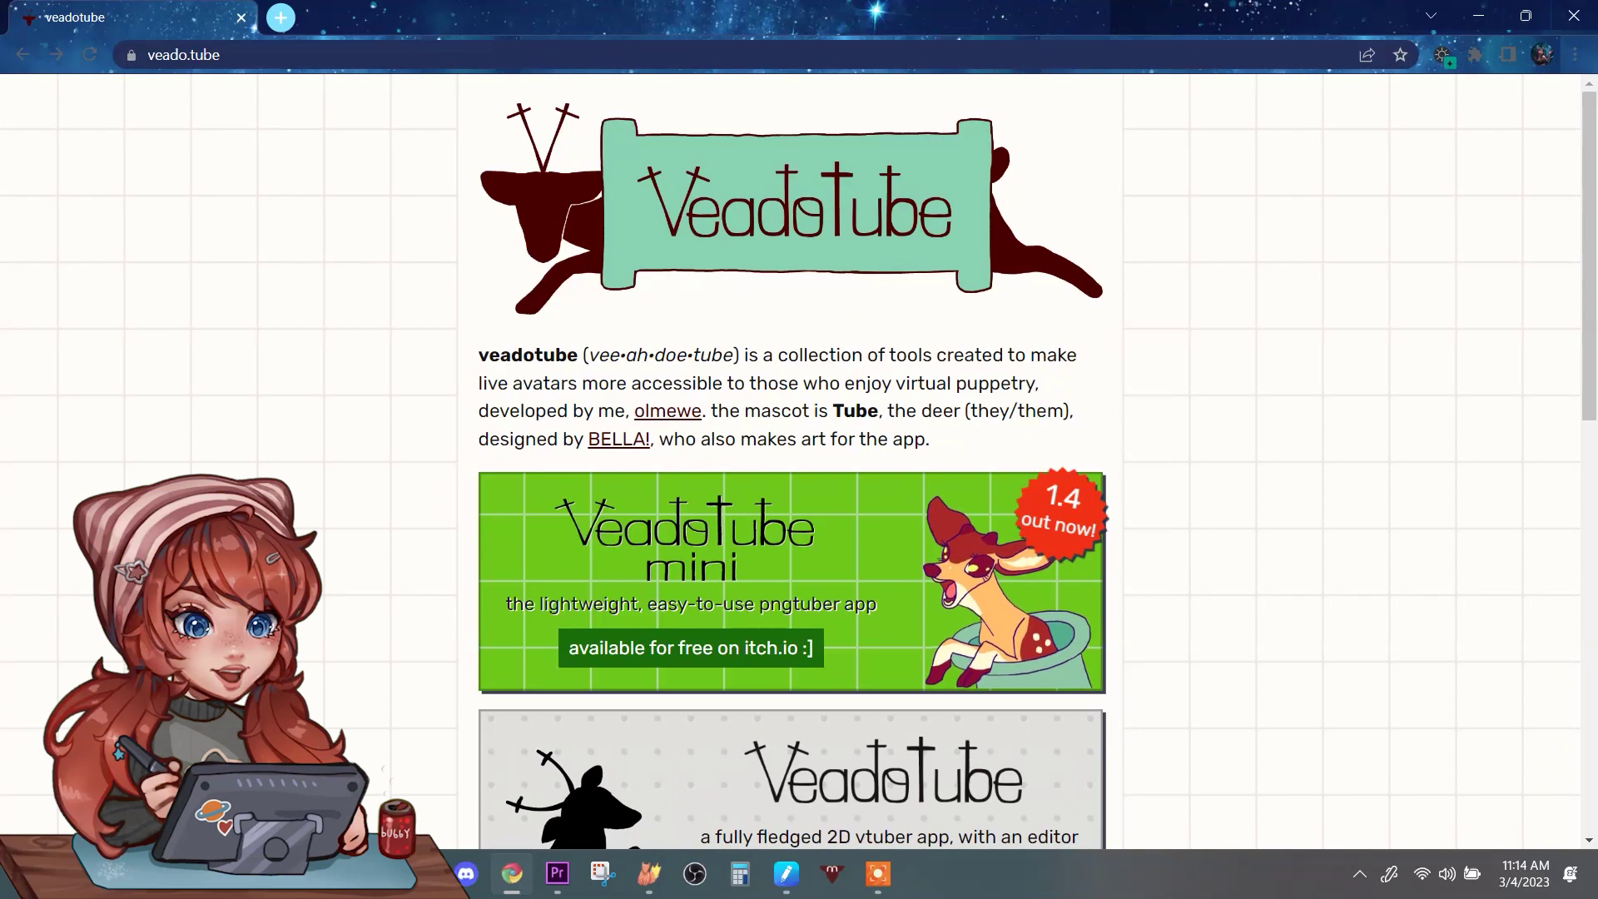
Step: In the browser, go from the veado.tube site to veadotube mini's itch.io page and download the 1.4 windows 64-bit version without paying
{"action": "left_click", "coordinate": [791, 581]}
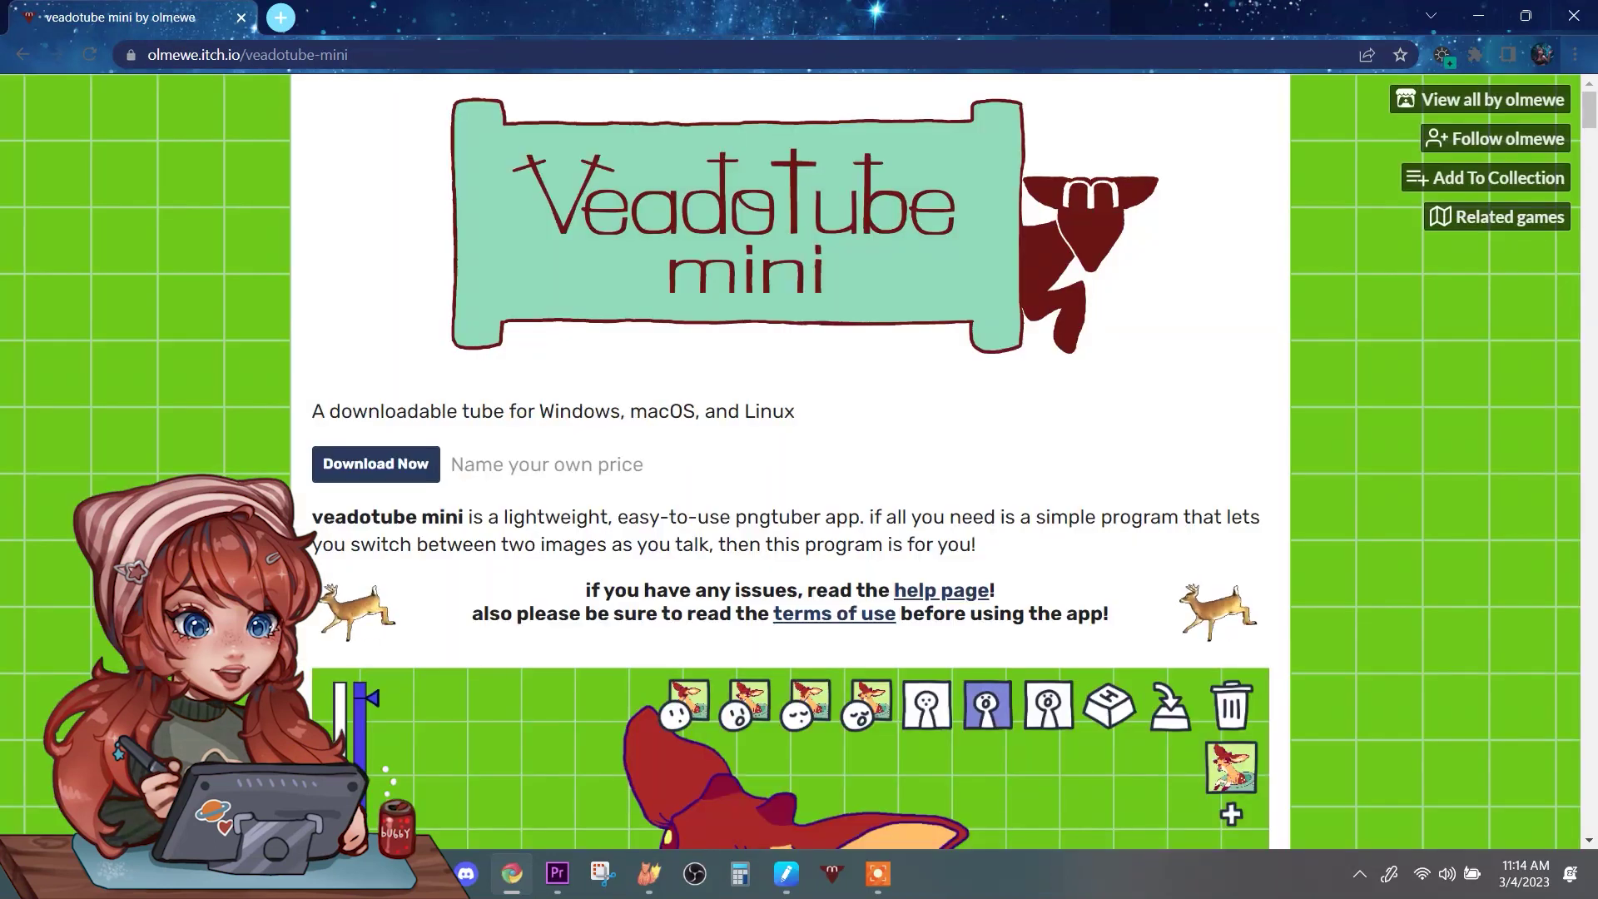
{"action": "left_click", "coordinate": [375, 463]}
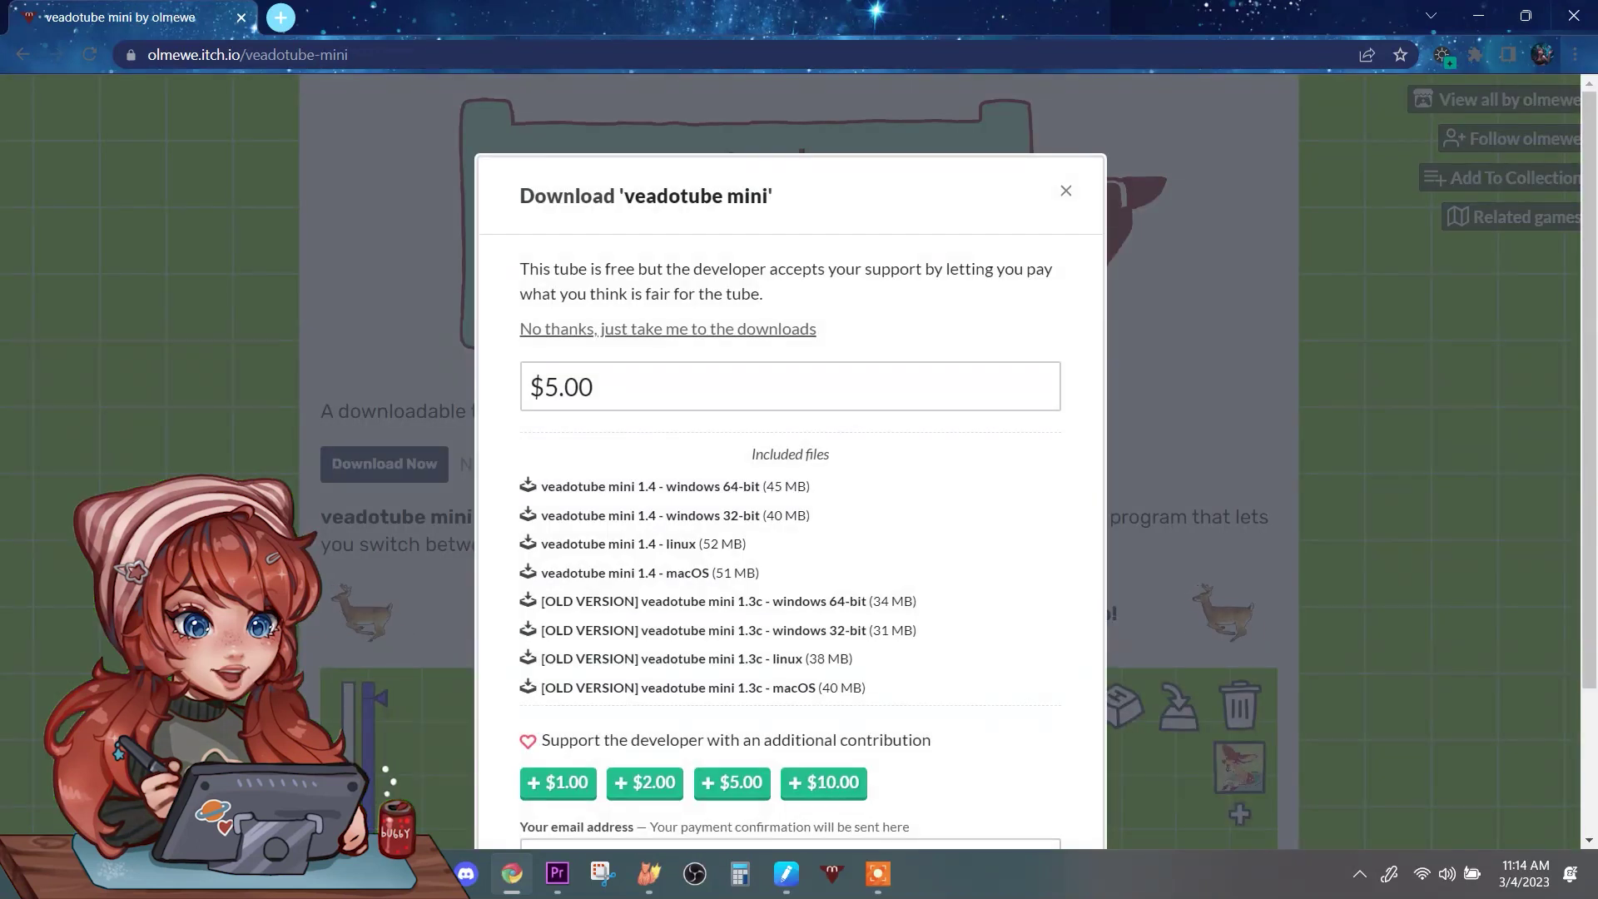
{"action": "scroll", "coordinate": [790, 499], "scroll_direction": "down", "scroll_amount": 1}
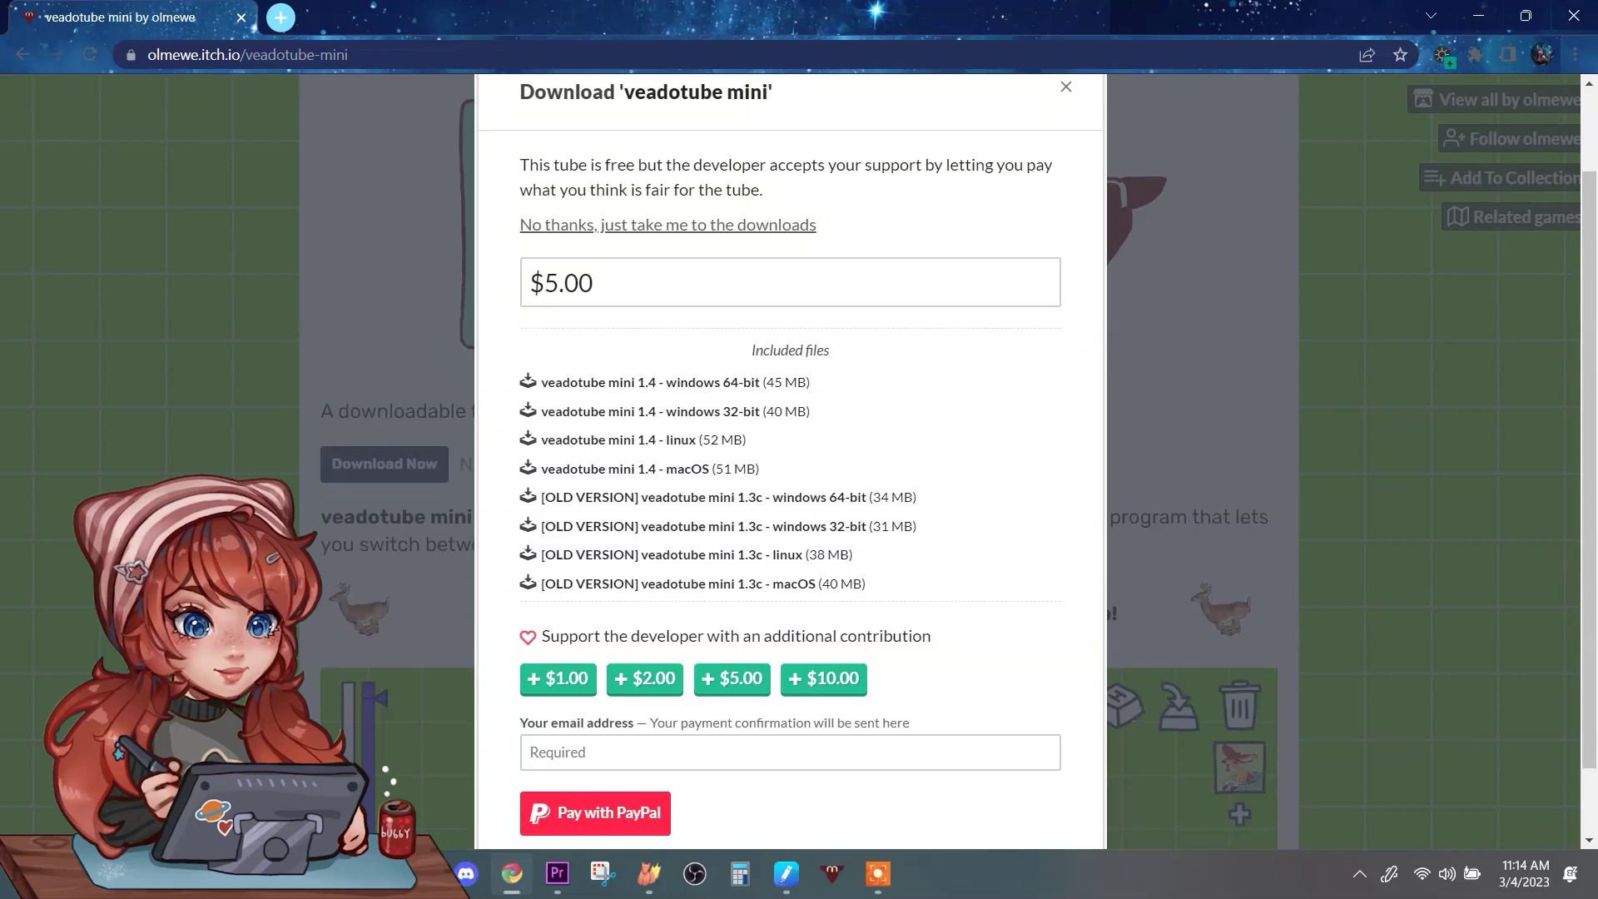
{"action": "scroll", "coordinate": [790, 499], "scroll_direction": "up", "scroll_amount": 1}
{"action": "left_click", "coordinate": [667, 329]}
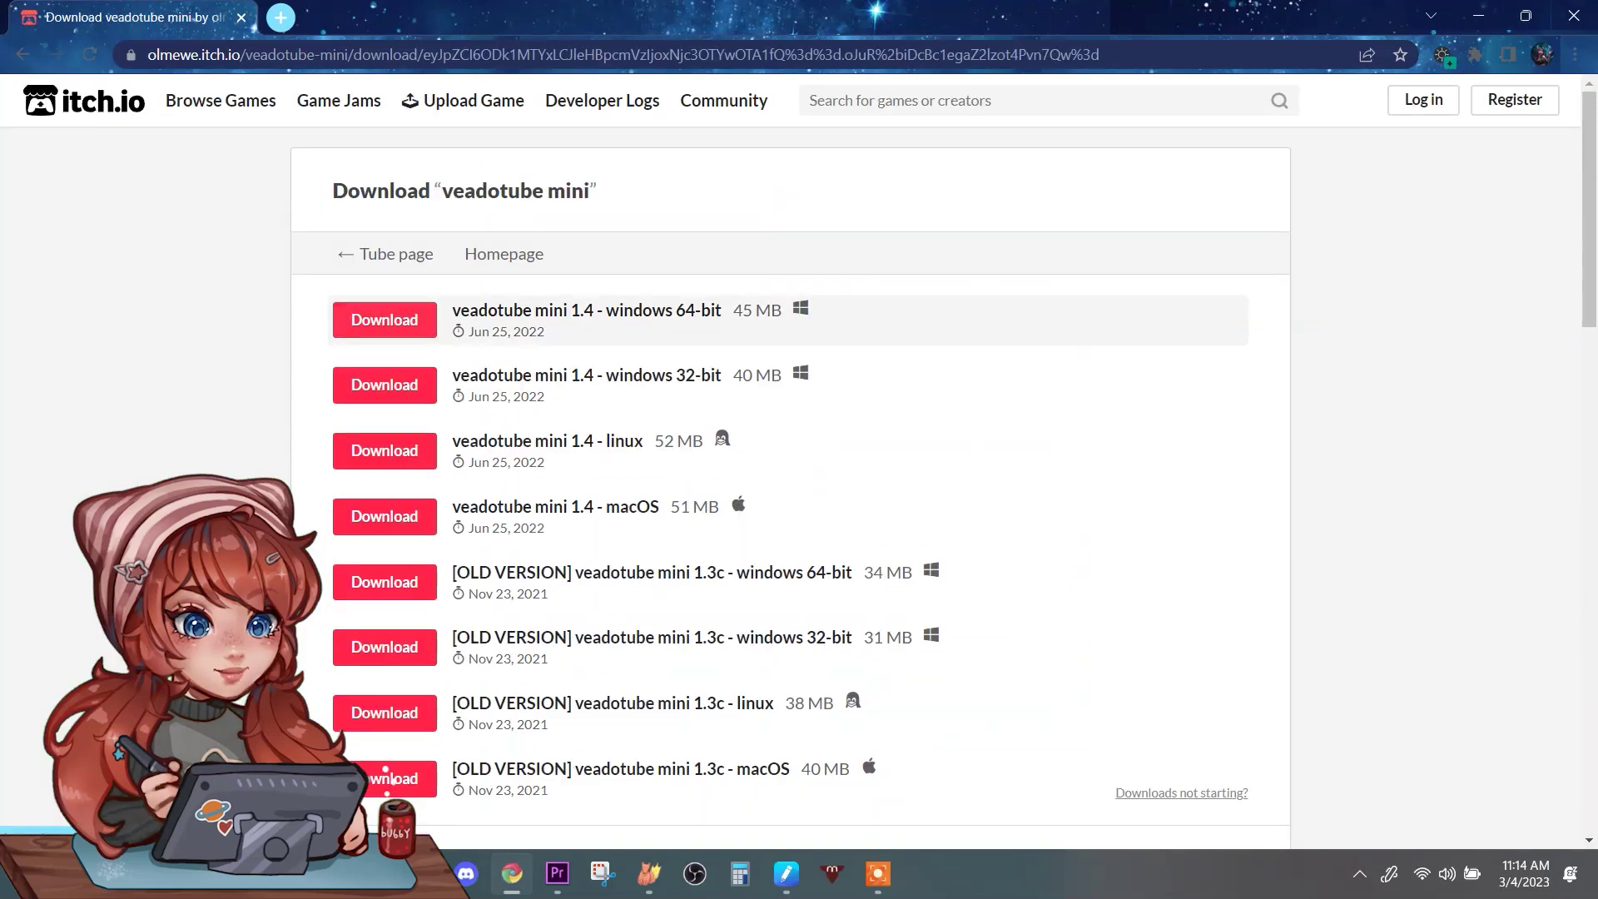
{"action": "left_click", "coordinate": [384, 319]}
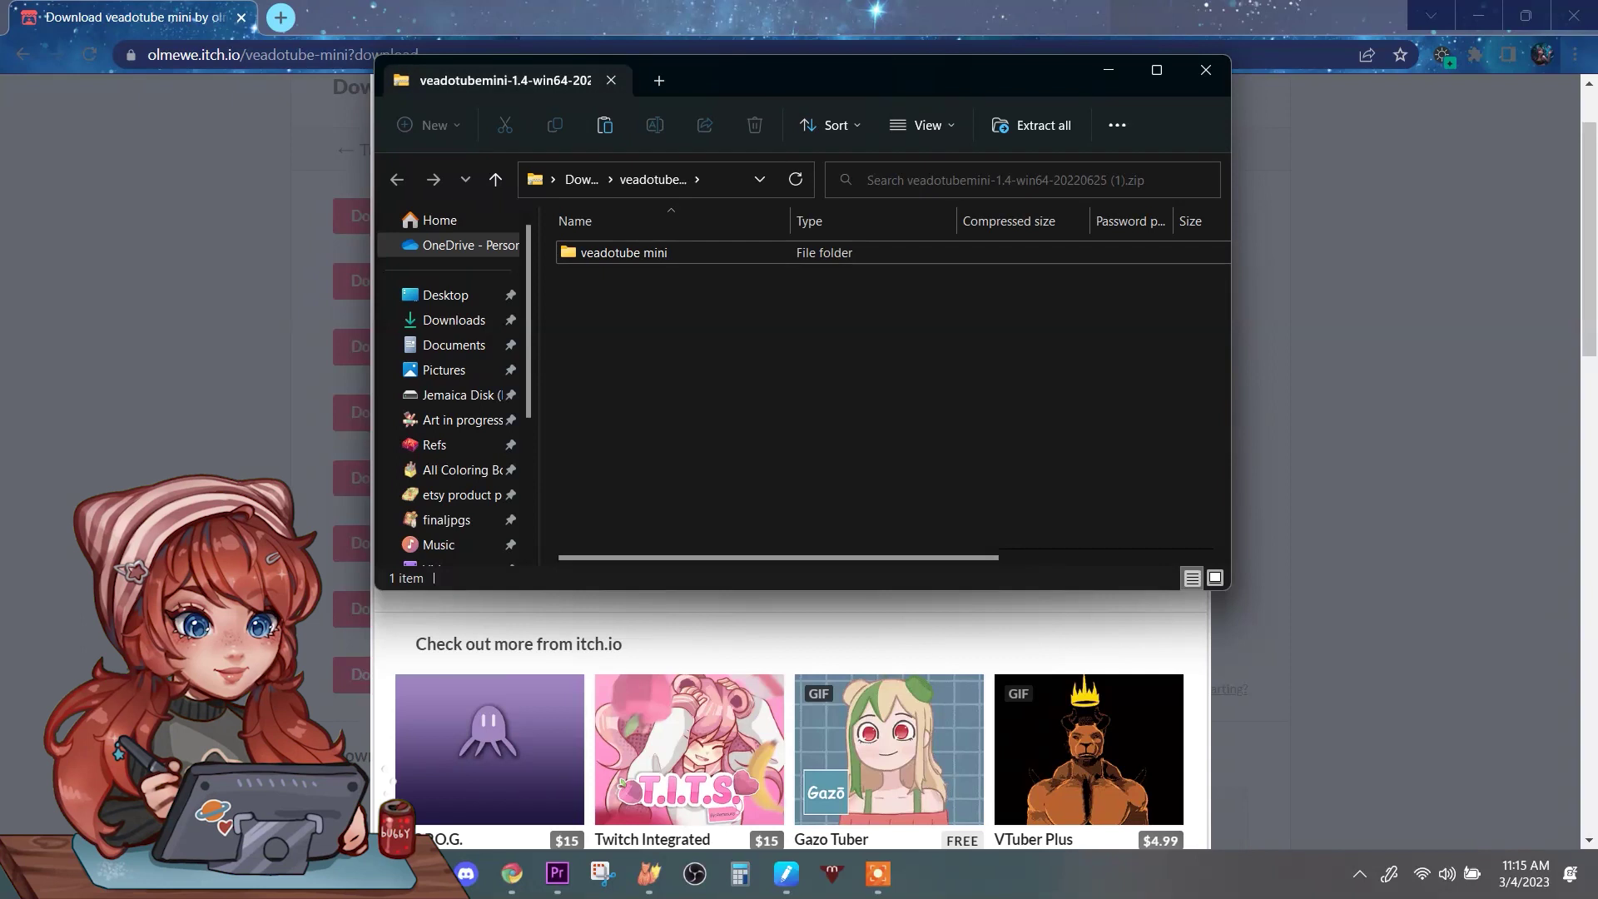
Step: Extract the downloaded veadotubemini-1.4-win64 zip inside the Downloads folder and open the extracted veadotube mini folder
{"action": "left_click", "coordinate": [581, 179]}
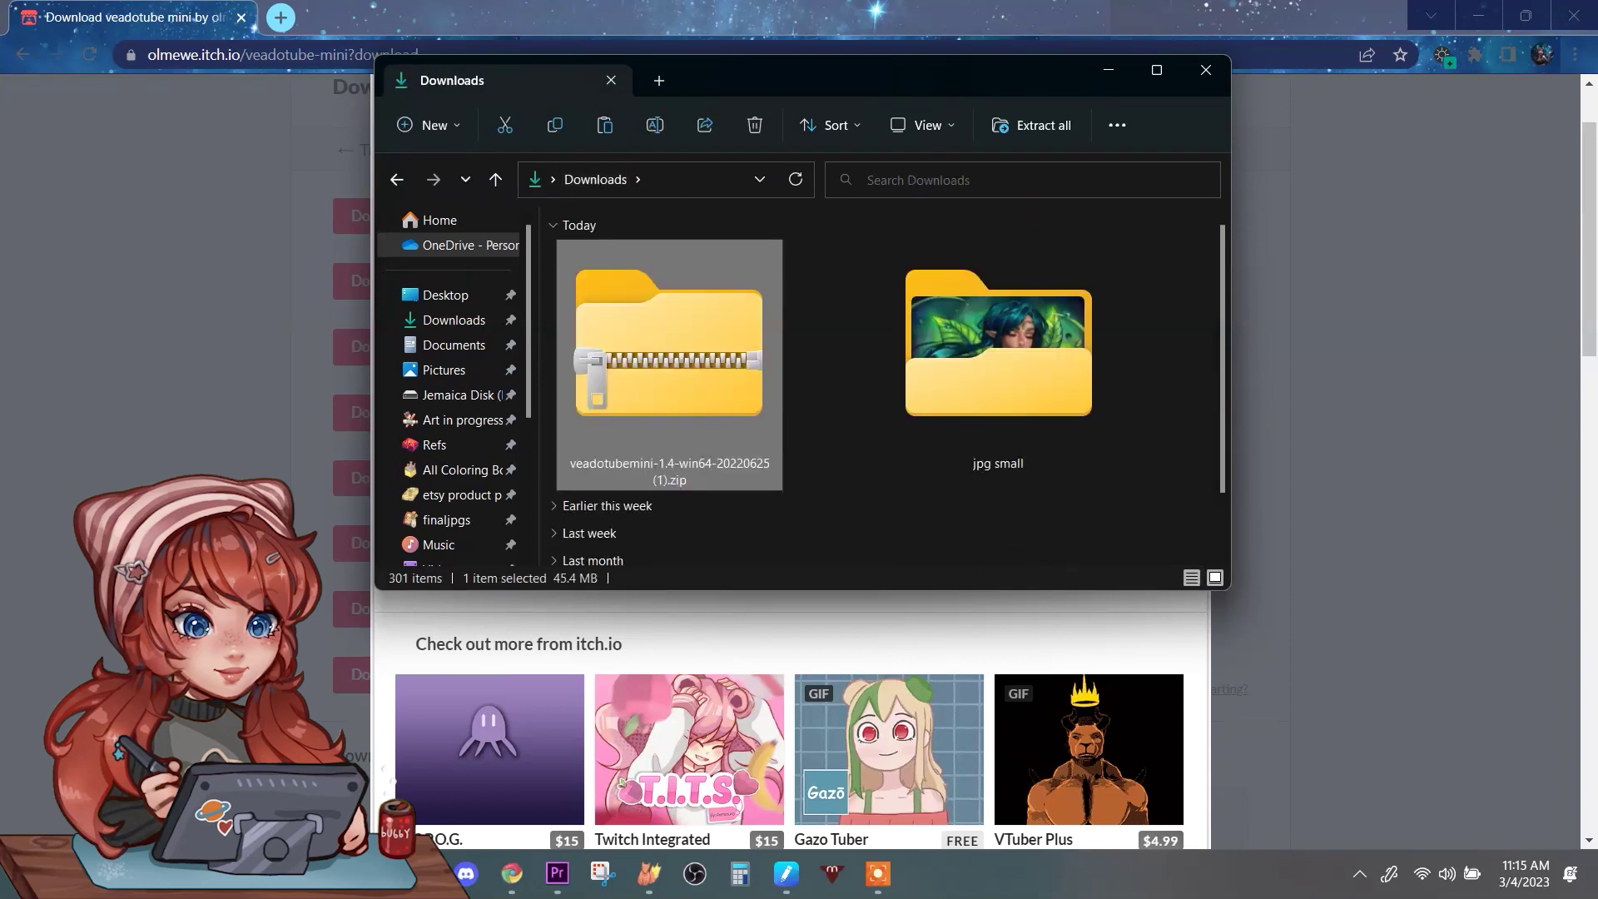
{"action": "right_click", "coordinate": [670, 293]}
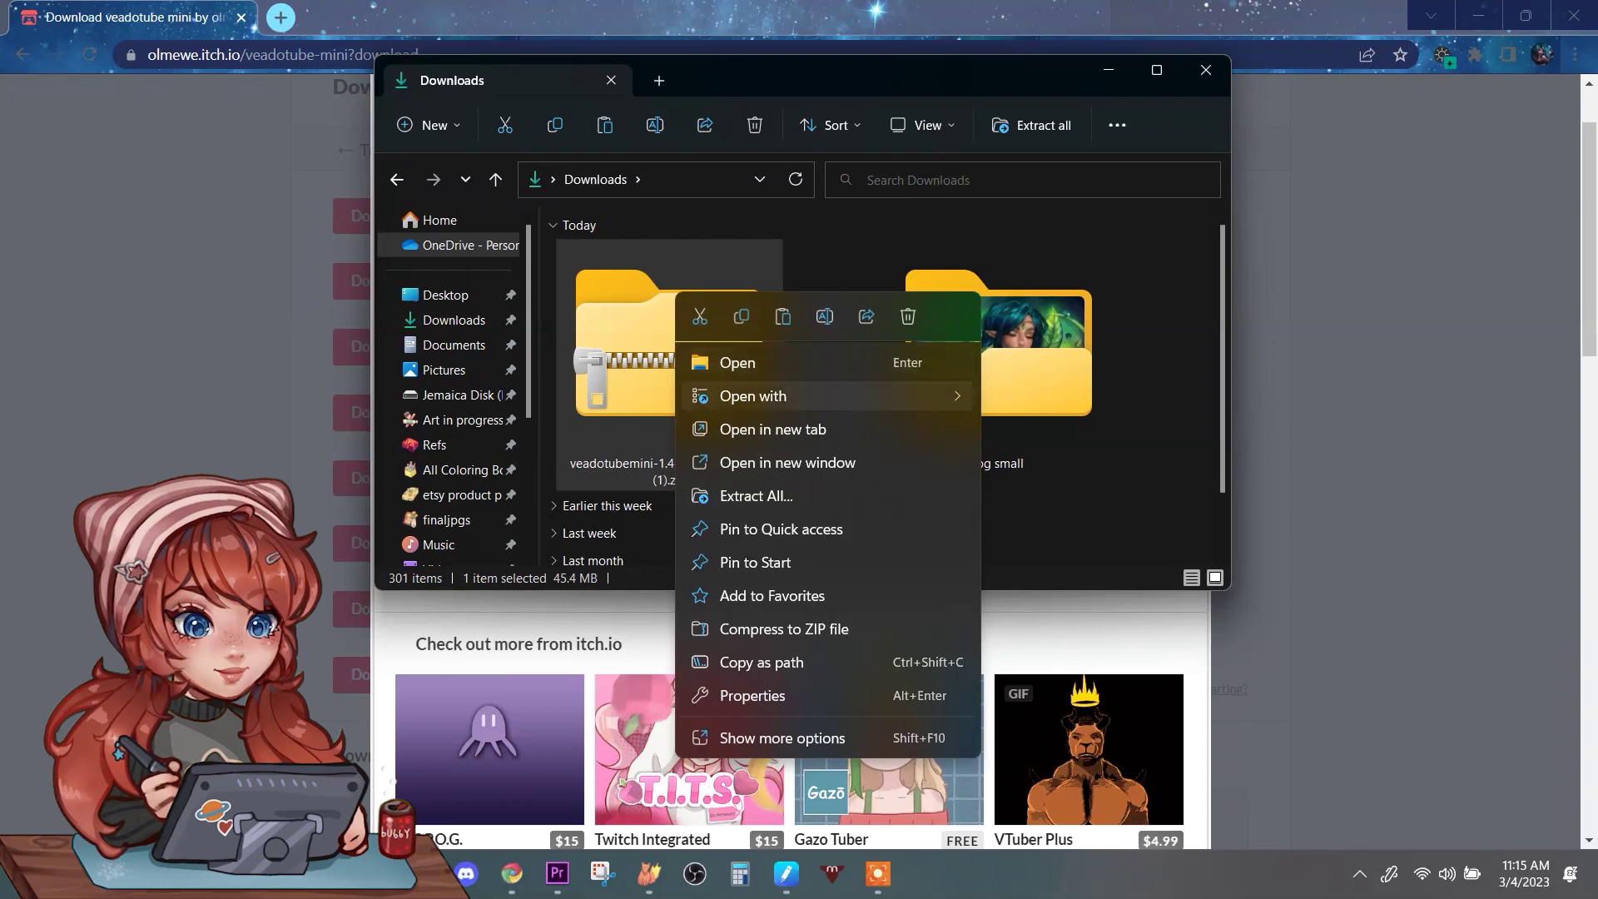
{"action": "left_click", "coordinate": [716, 495]}
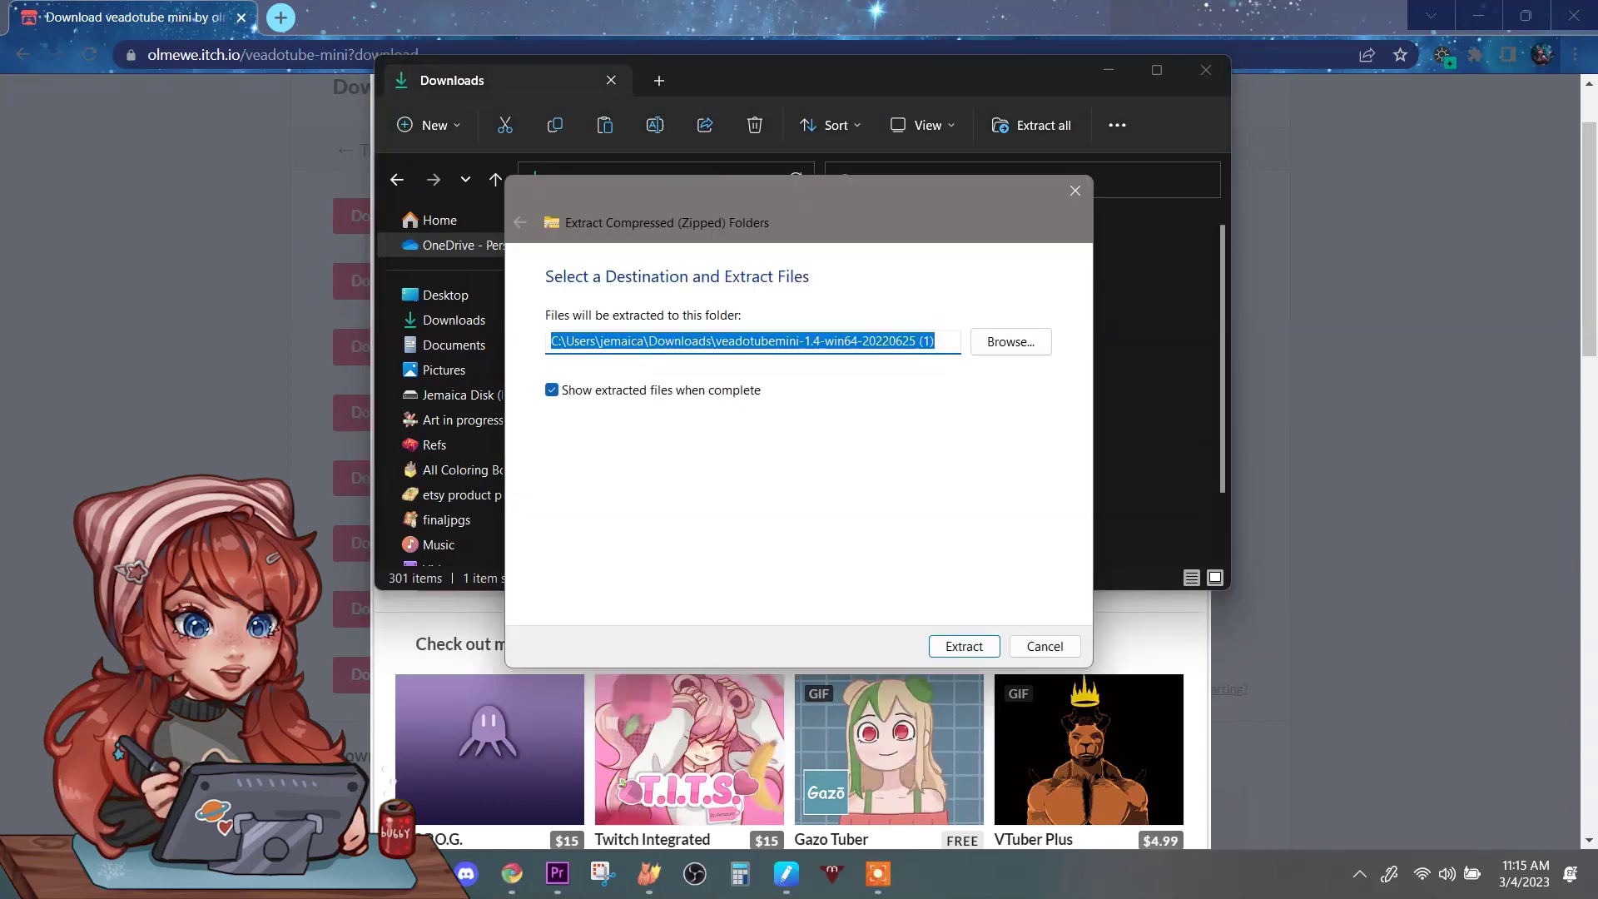
{"action": "key", "text": "Return"}
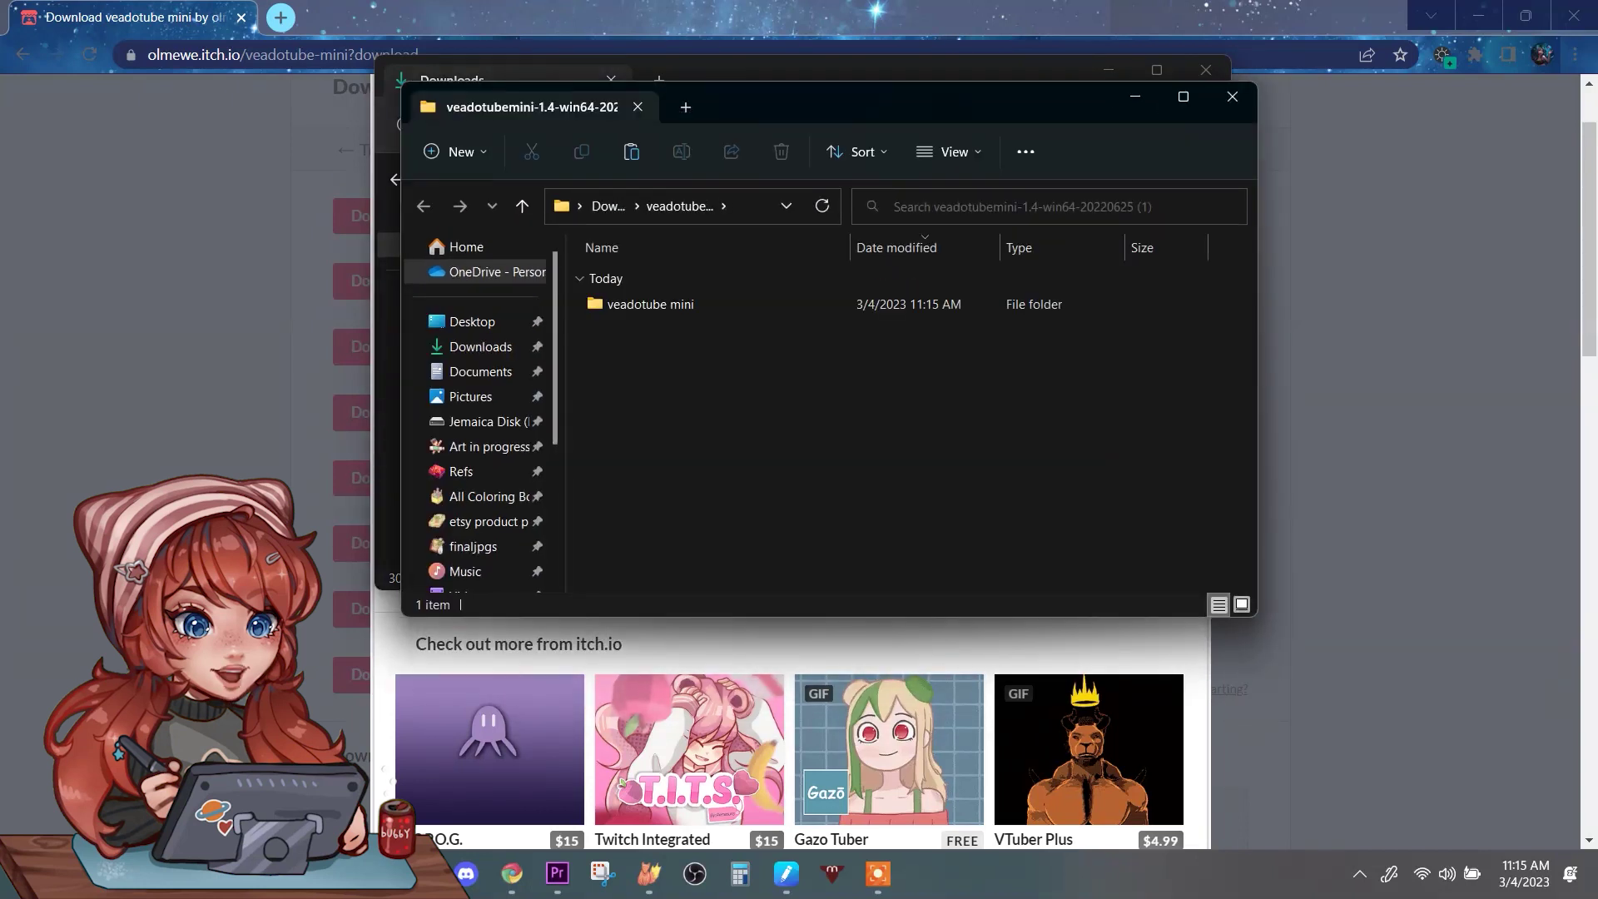
{"action": "double_click", "coordinate": [650, 304]}
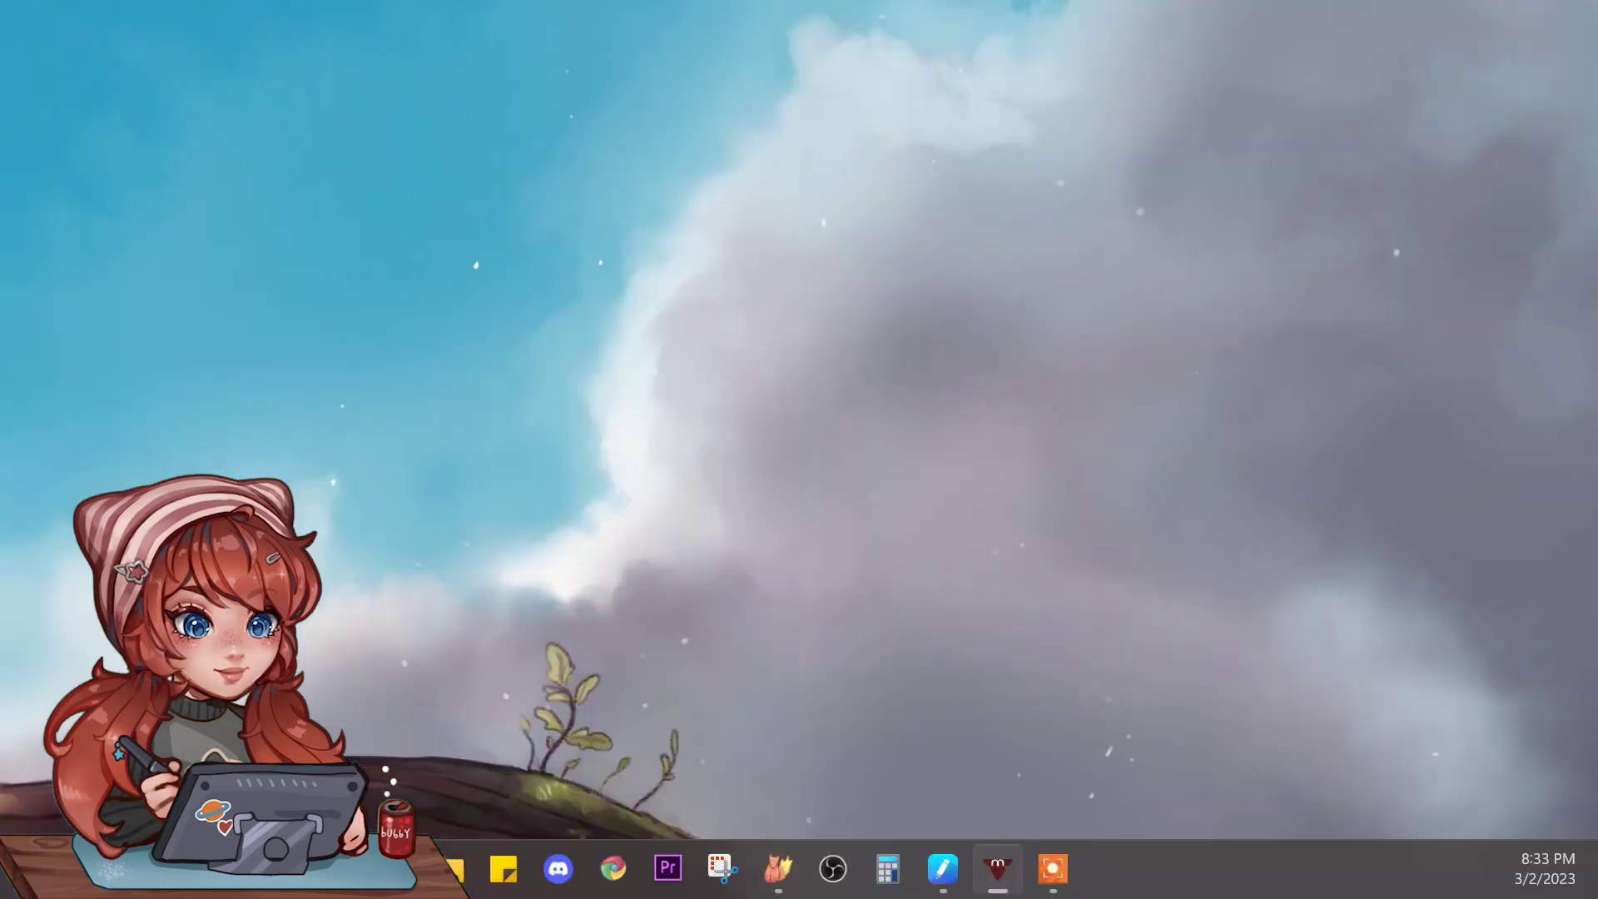
Step: In veadotube mini, replace the first avatar's closed mouth image with pngtuber1.png from the Art in progress folder
{"action": "left_click_drag", "start_coordinate": [874, 0], "coordinate": [753, 0]}
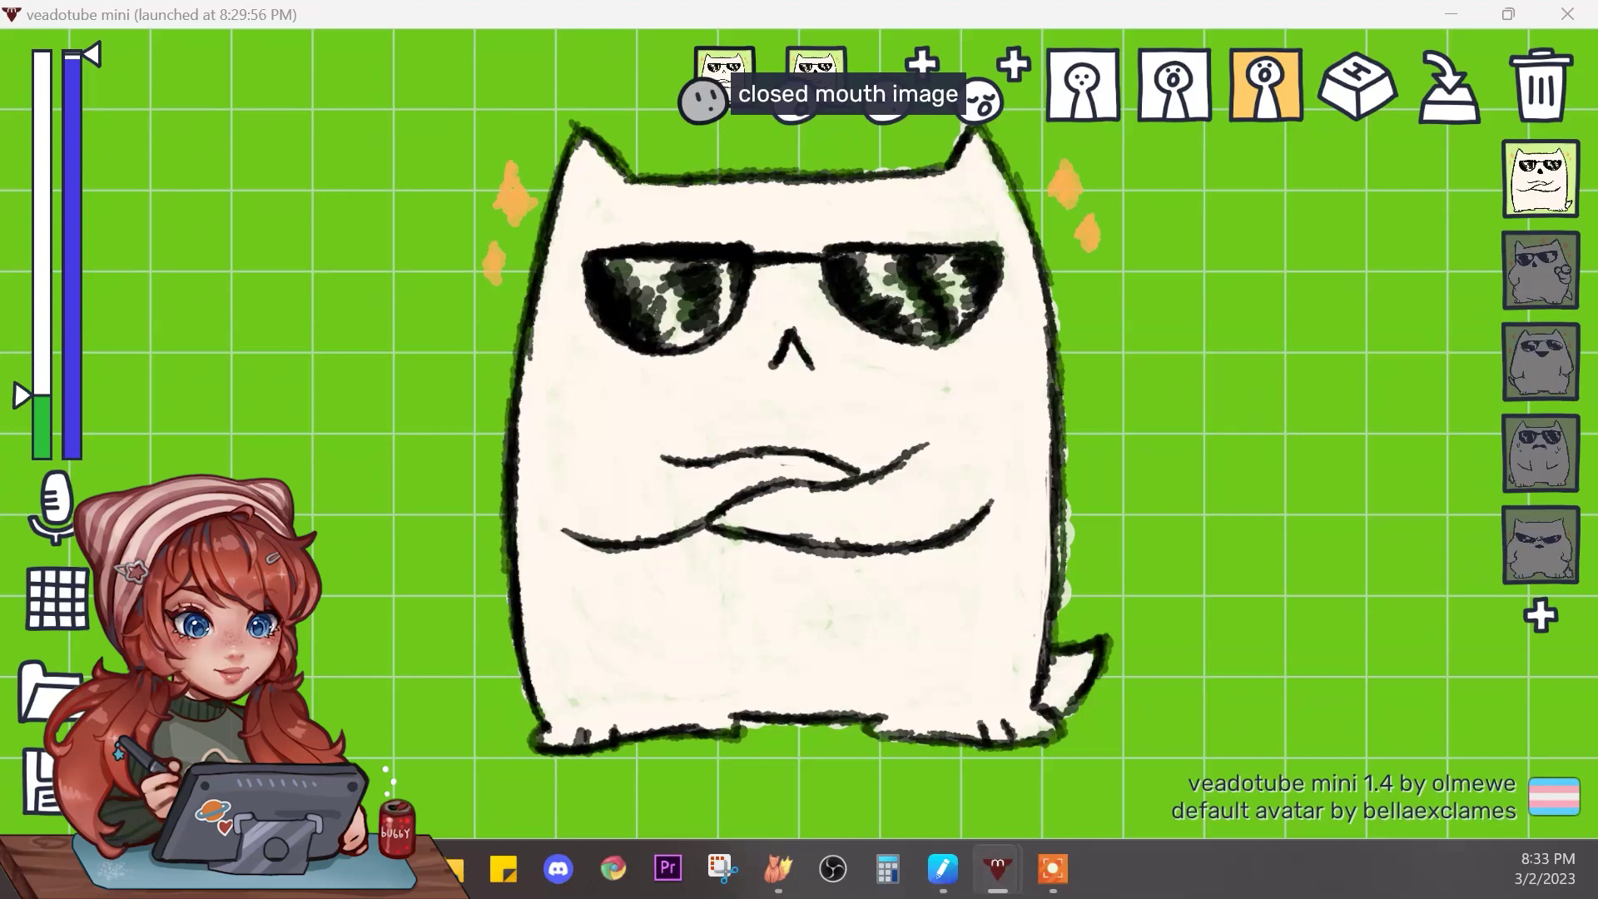
{"action": "left_click", "coordinate": [704, 99]}
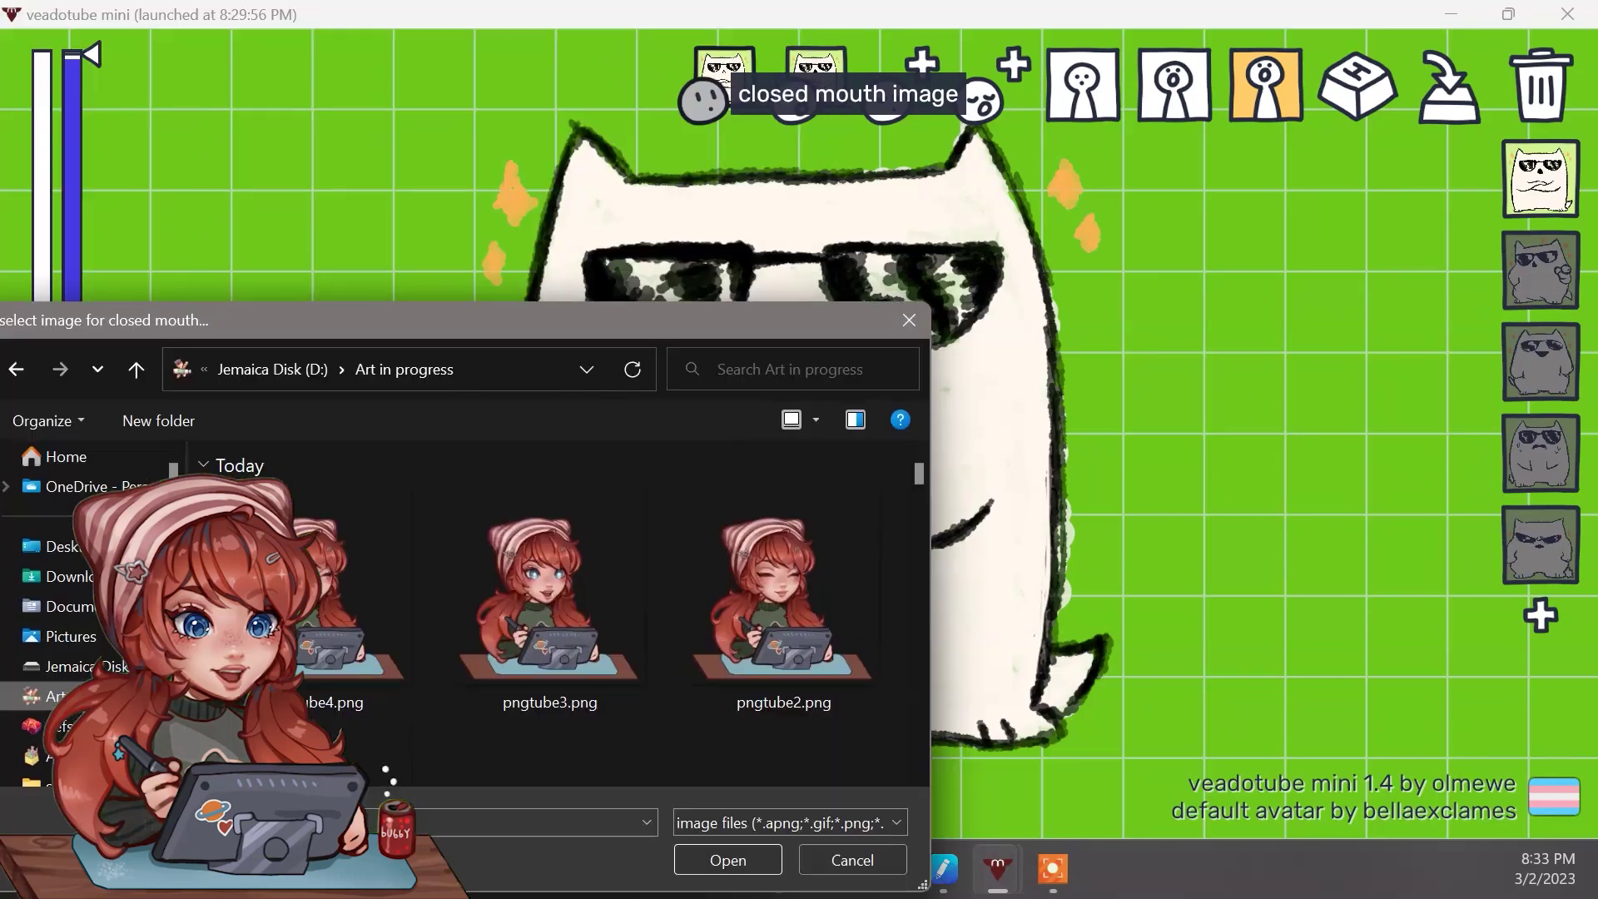
{"action": "left_click", "coordinate": [389, 654]}
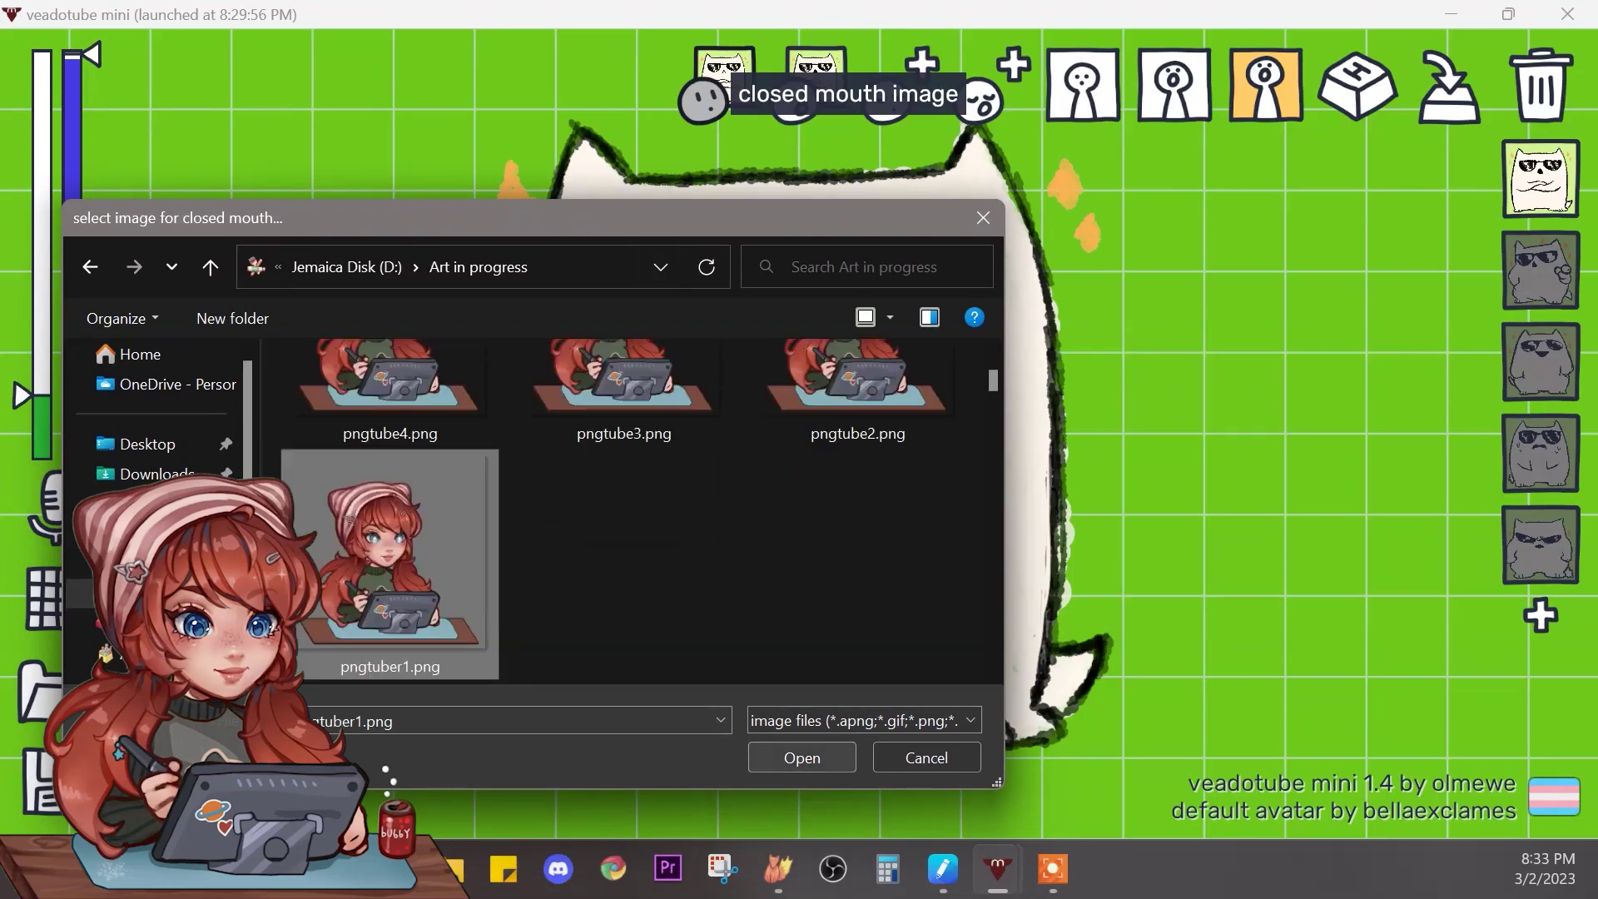
{"action": "left_click", "coordinate": [800, 756]}
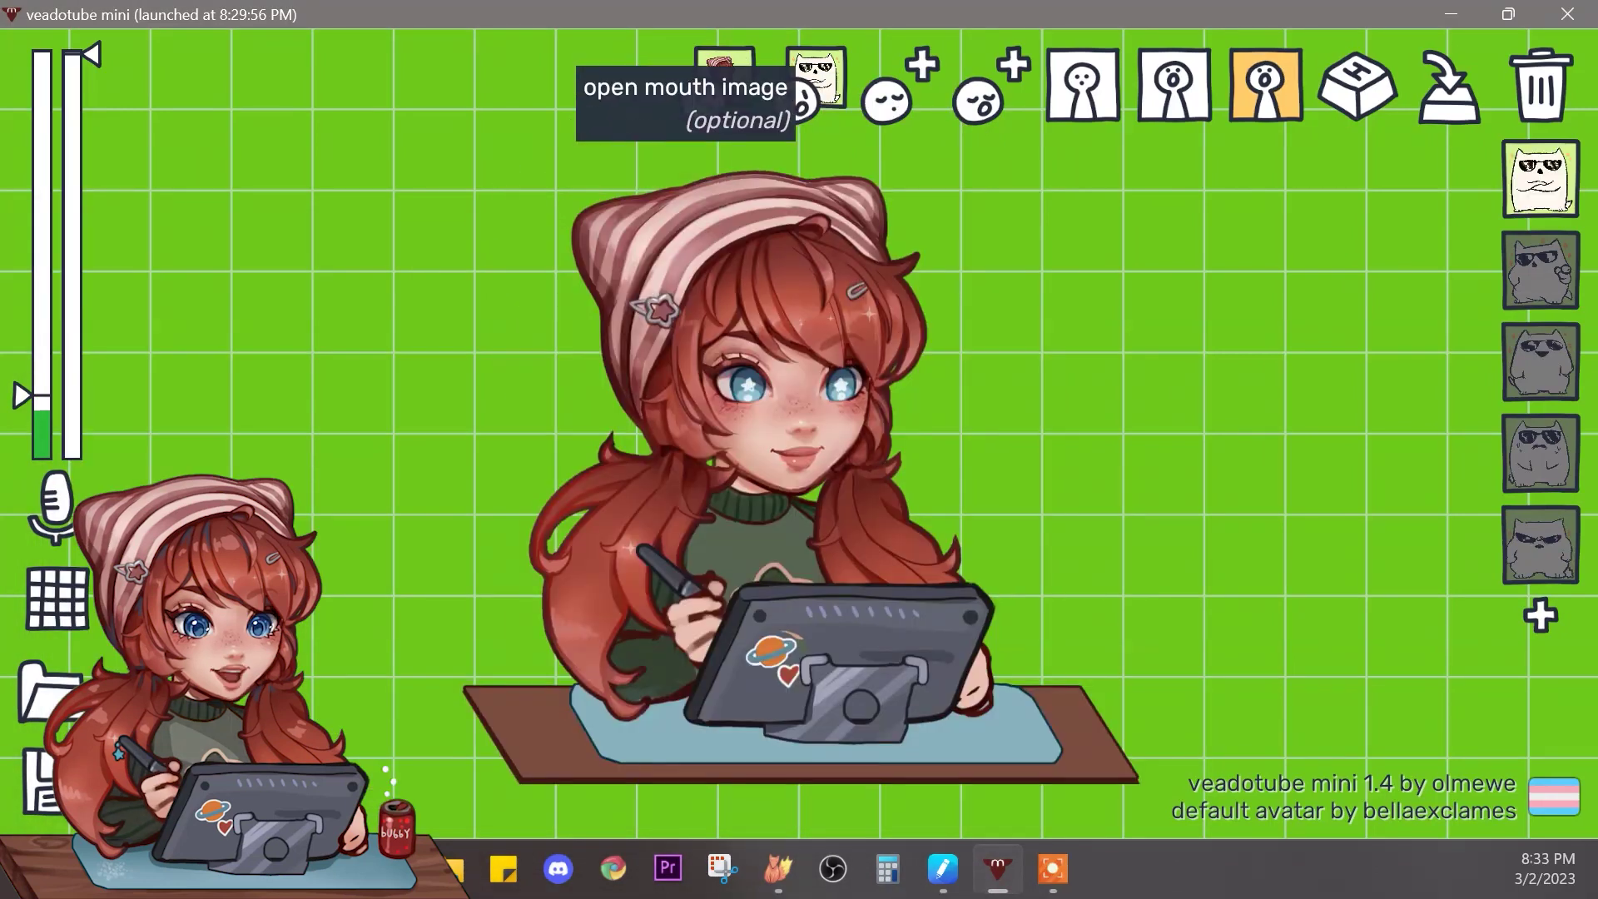
Step: Change the avatar's open mouth image to pngtube3.png
{"action": "right_click", "coordinate": [819, 71]}
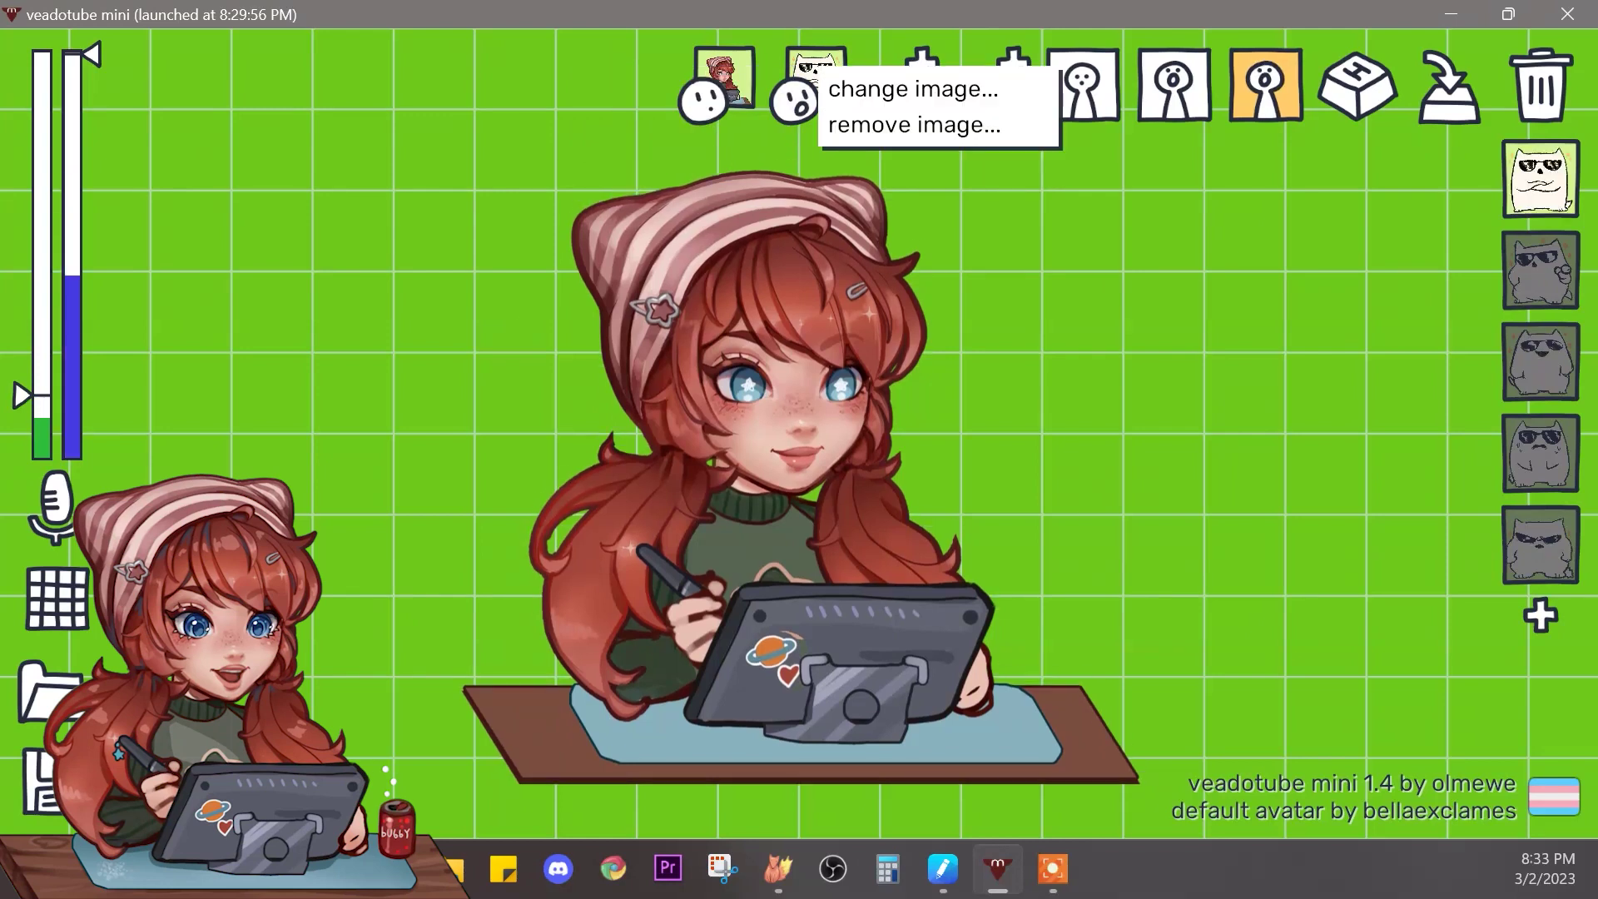
{"action": "left_click", "coordinate": [914, 89]}
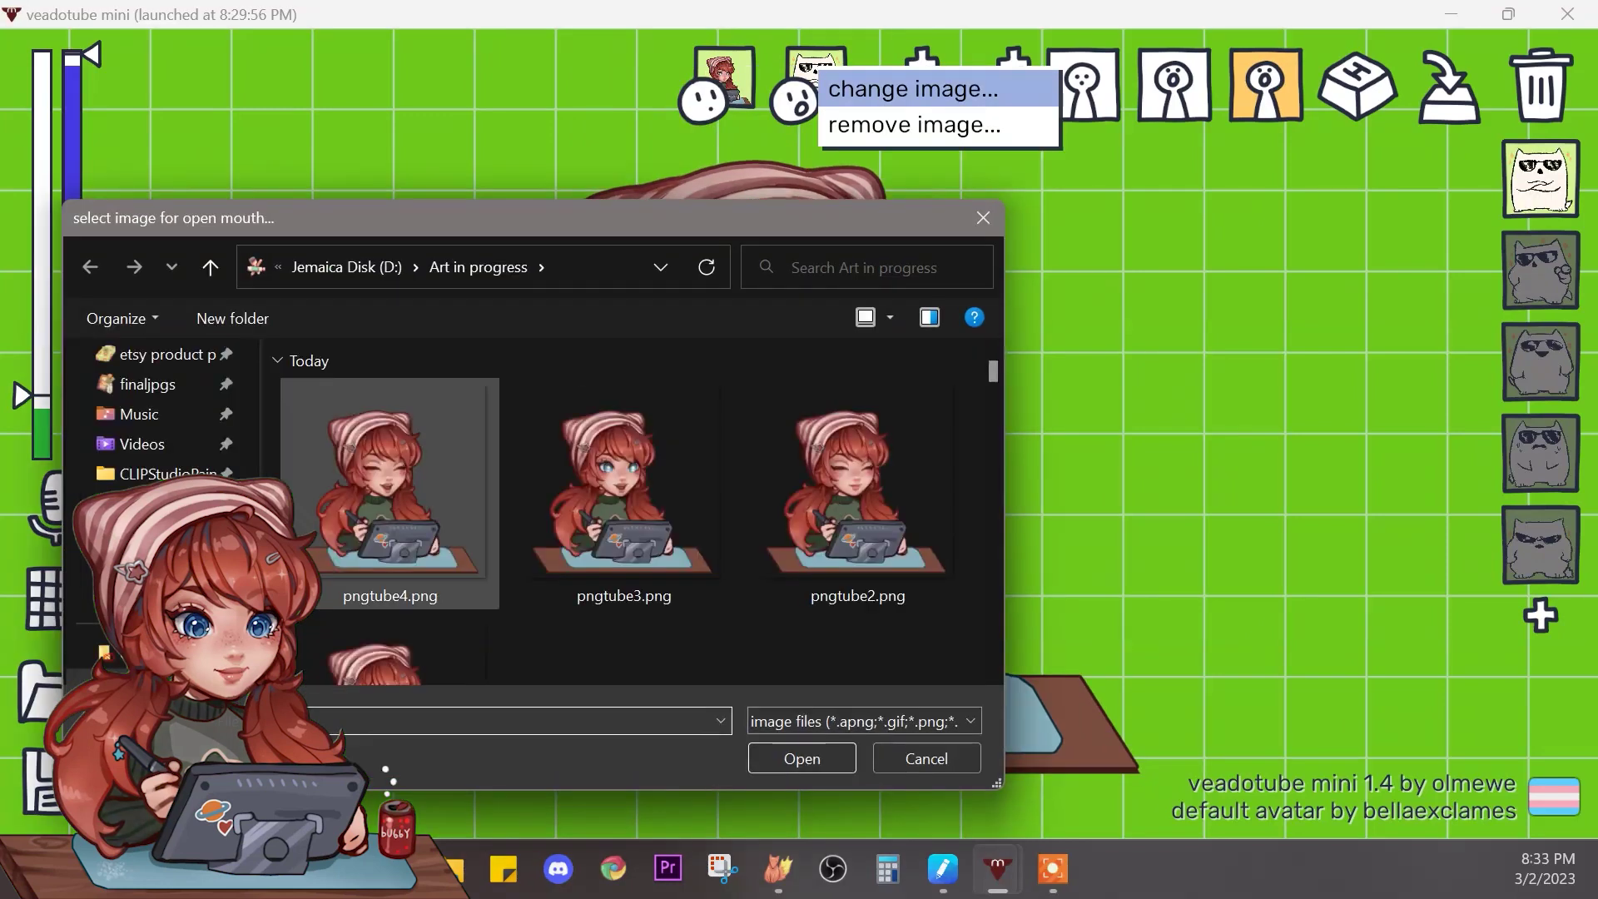
{"action": "left_click", "coordinate": [625, 491]}
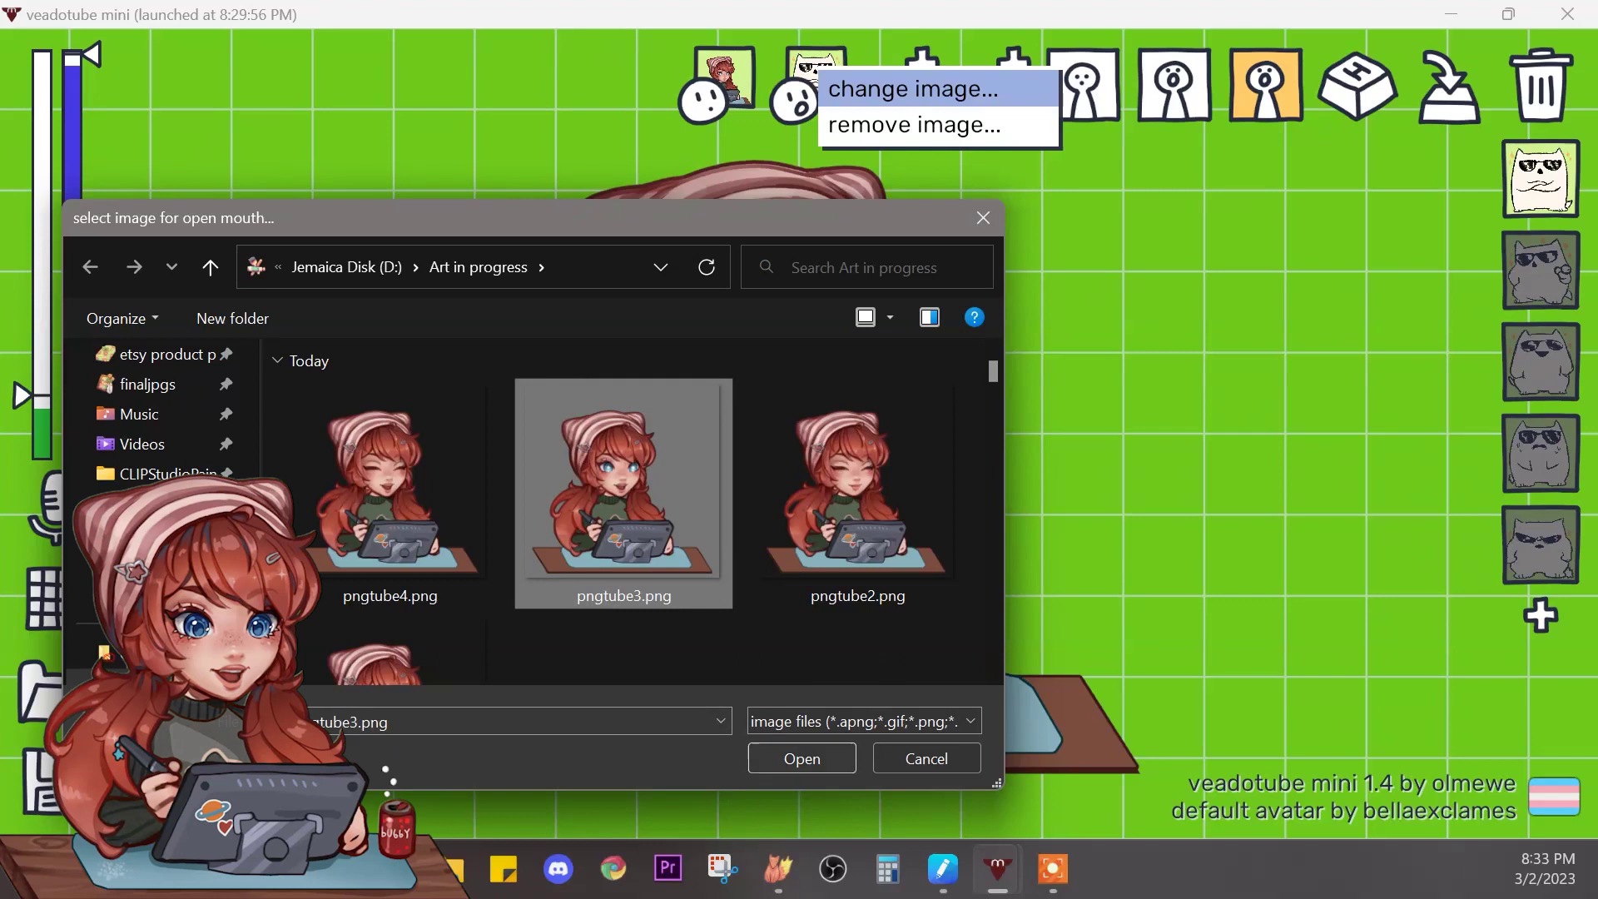
{"action": "left_click", "coordinate": [801, 758]}
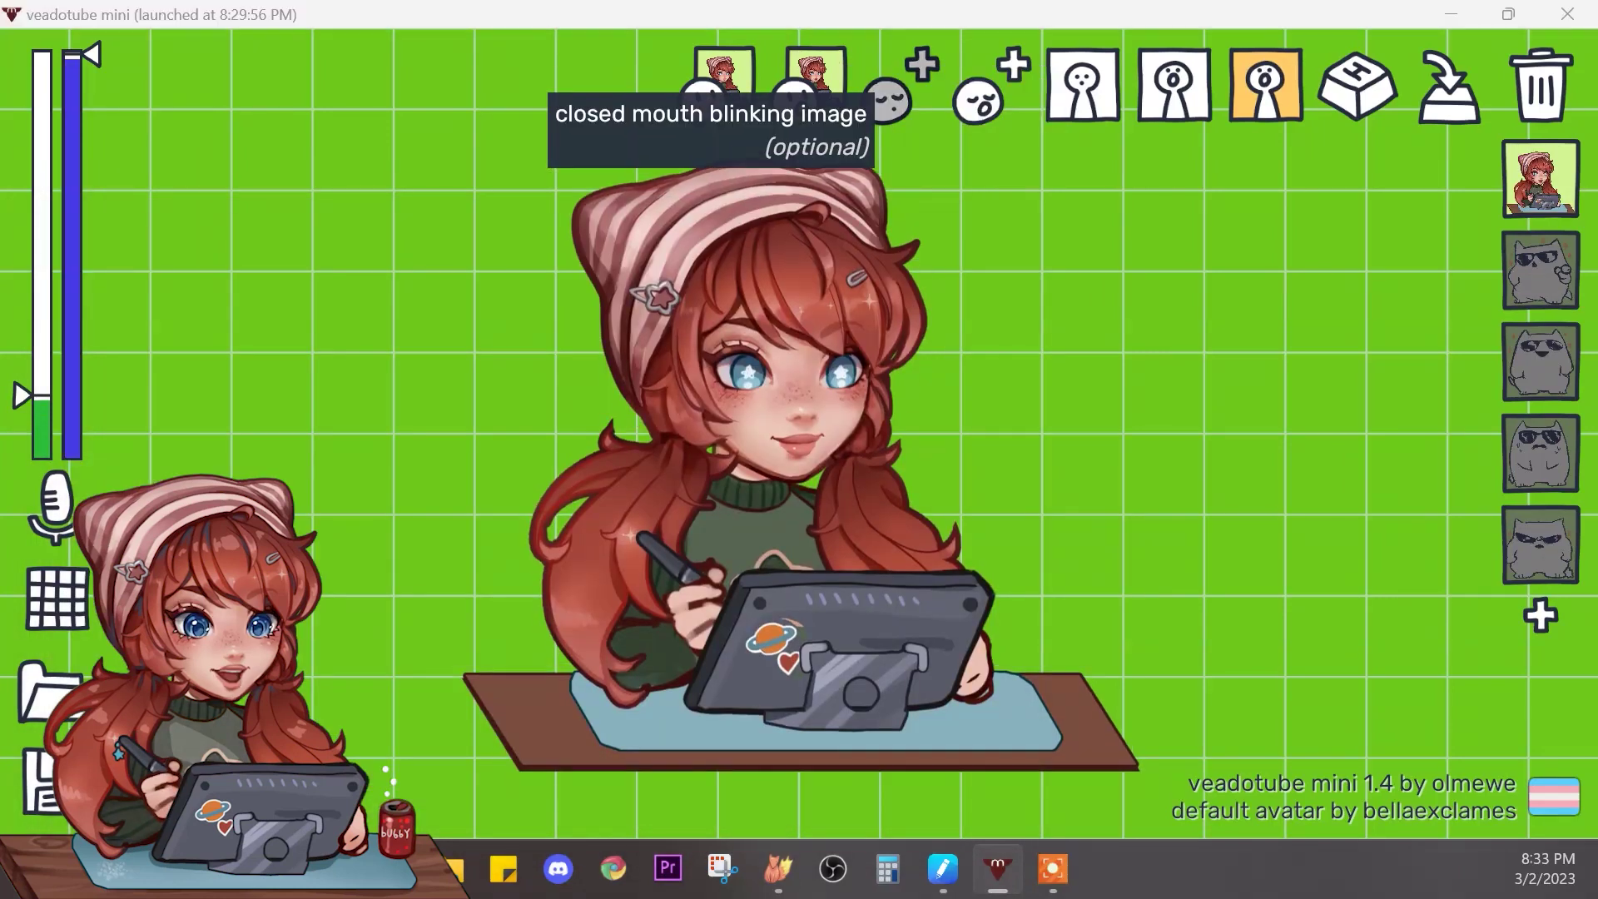
Step: Add pngtube2.png as the closed mouth blinking image and pngtube4.png as the open mouth blinking image
{"action": "left_click", "coordinate": [889, 96]}
{"action": "left_click", "coordinate": [849, 499]}
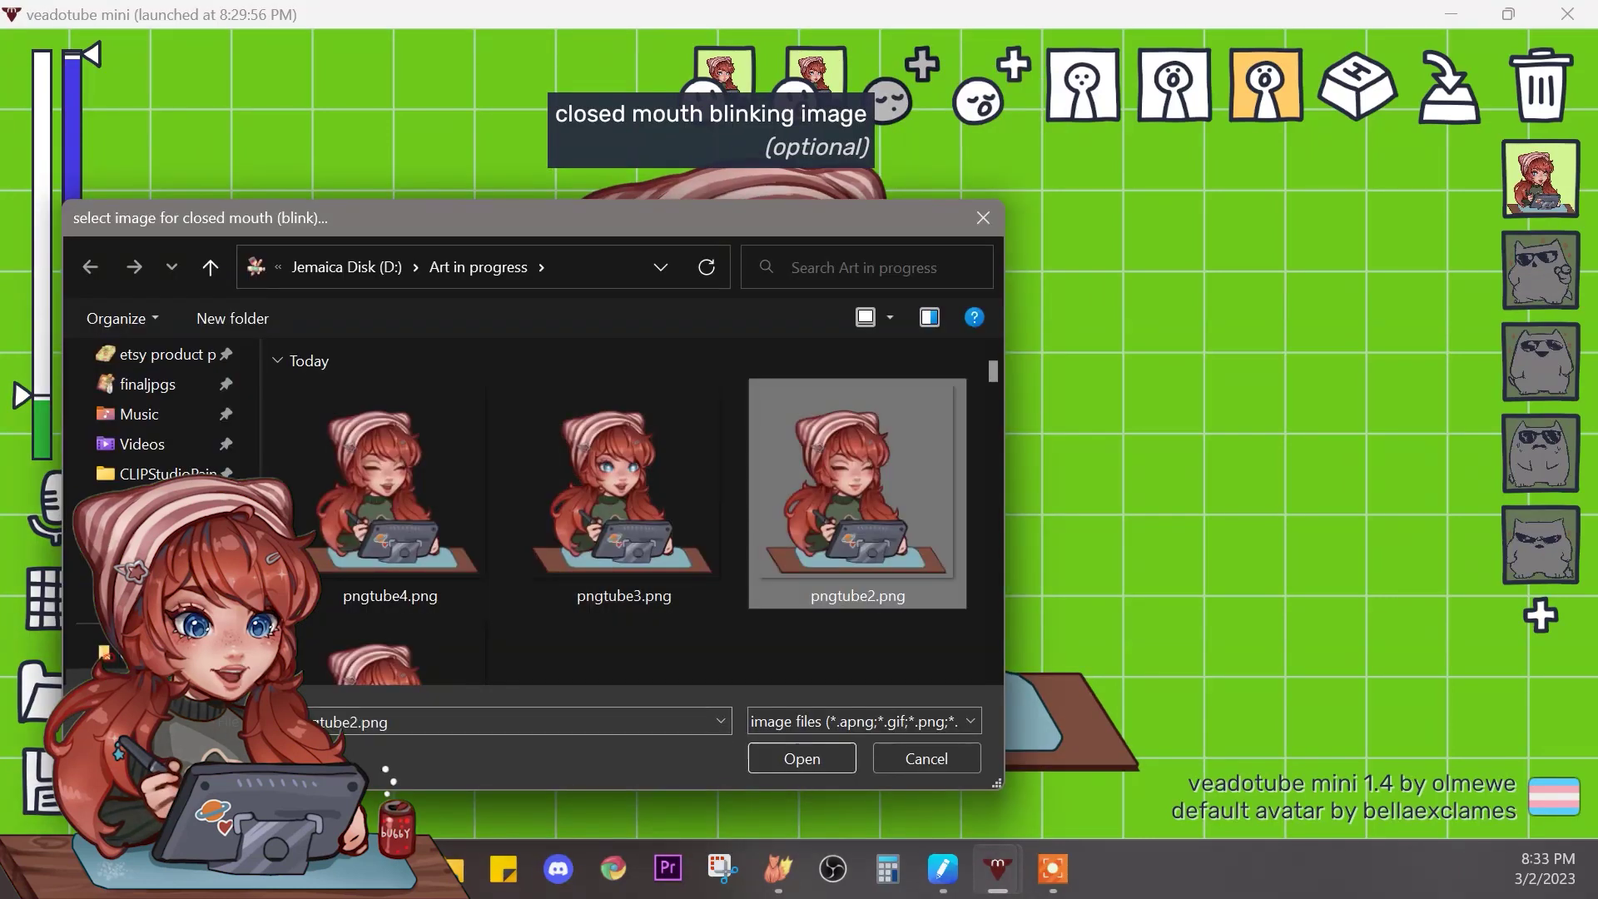
{"action": "left_click", "coordinate": [793, 752]}
{"action": "left_click", "coordinate": [979, 100]}
{"action": "left_click", "coordinate": [390, 491]}
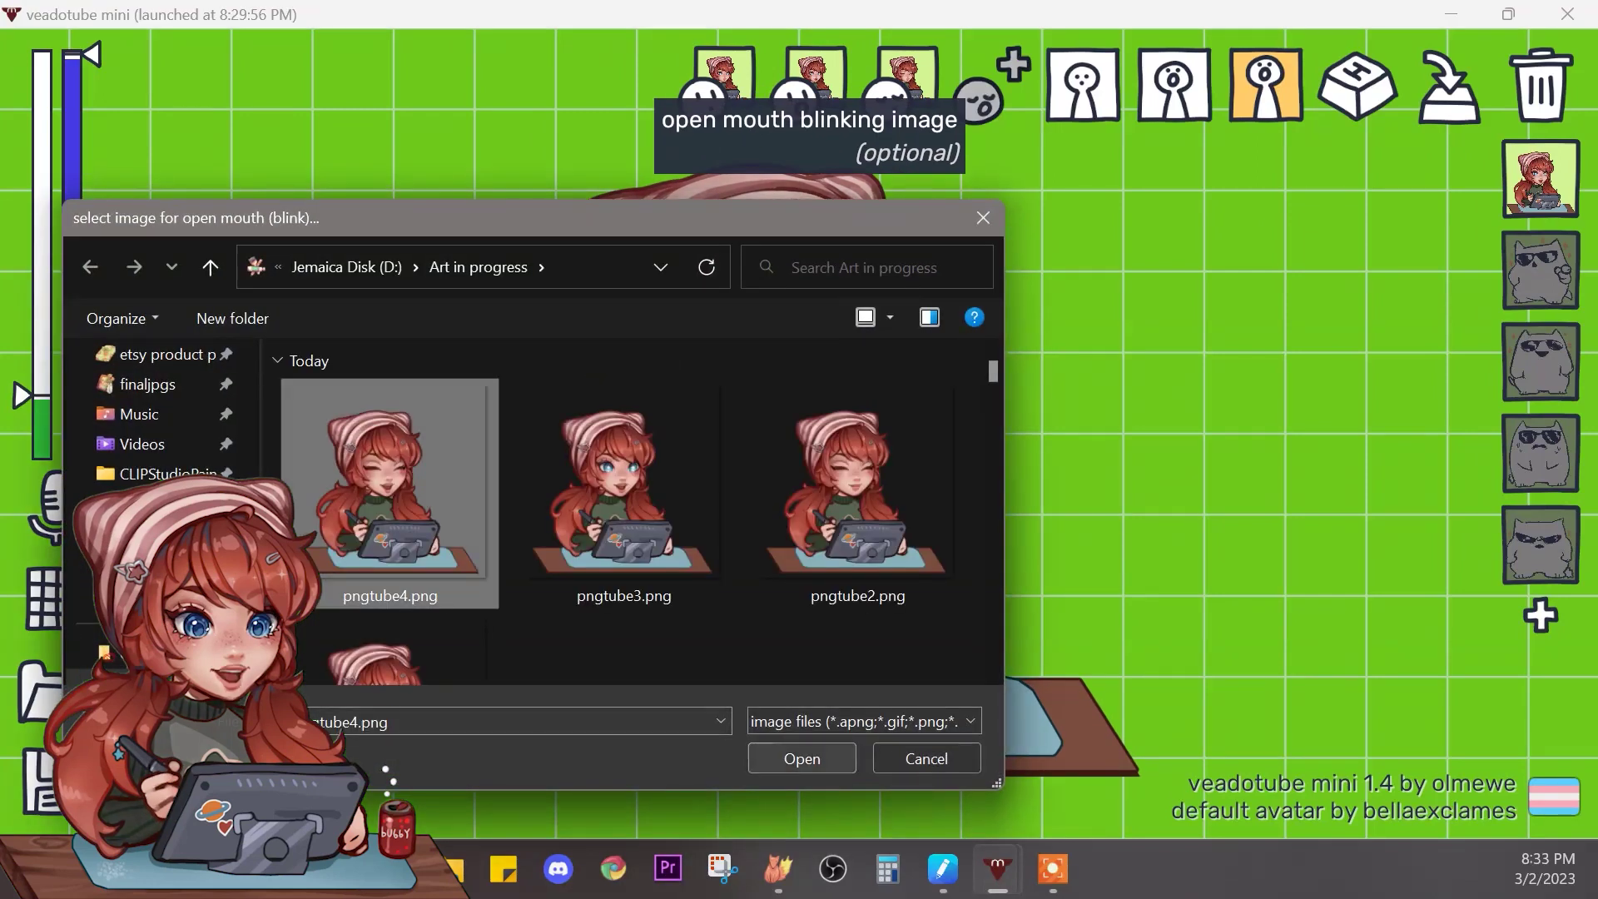
{"action": "left_click", "coordinate": [802, 757]}
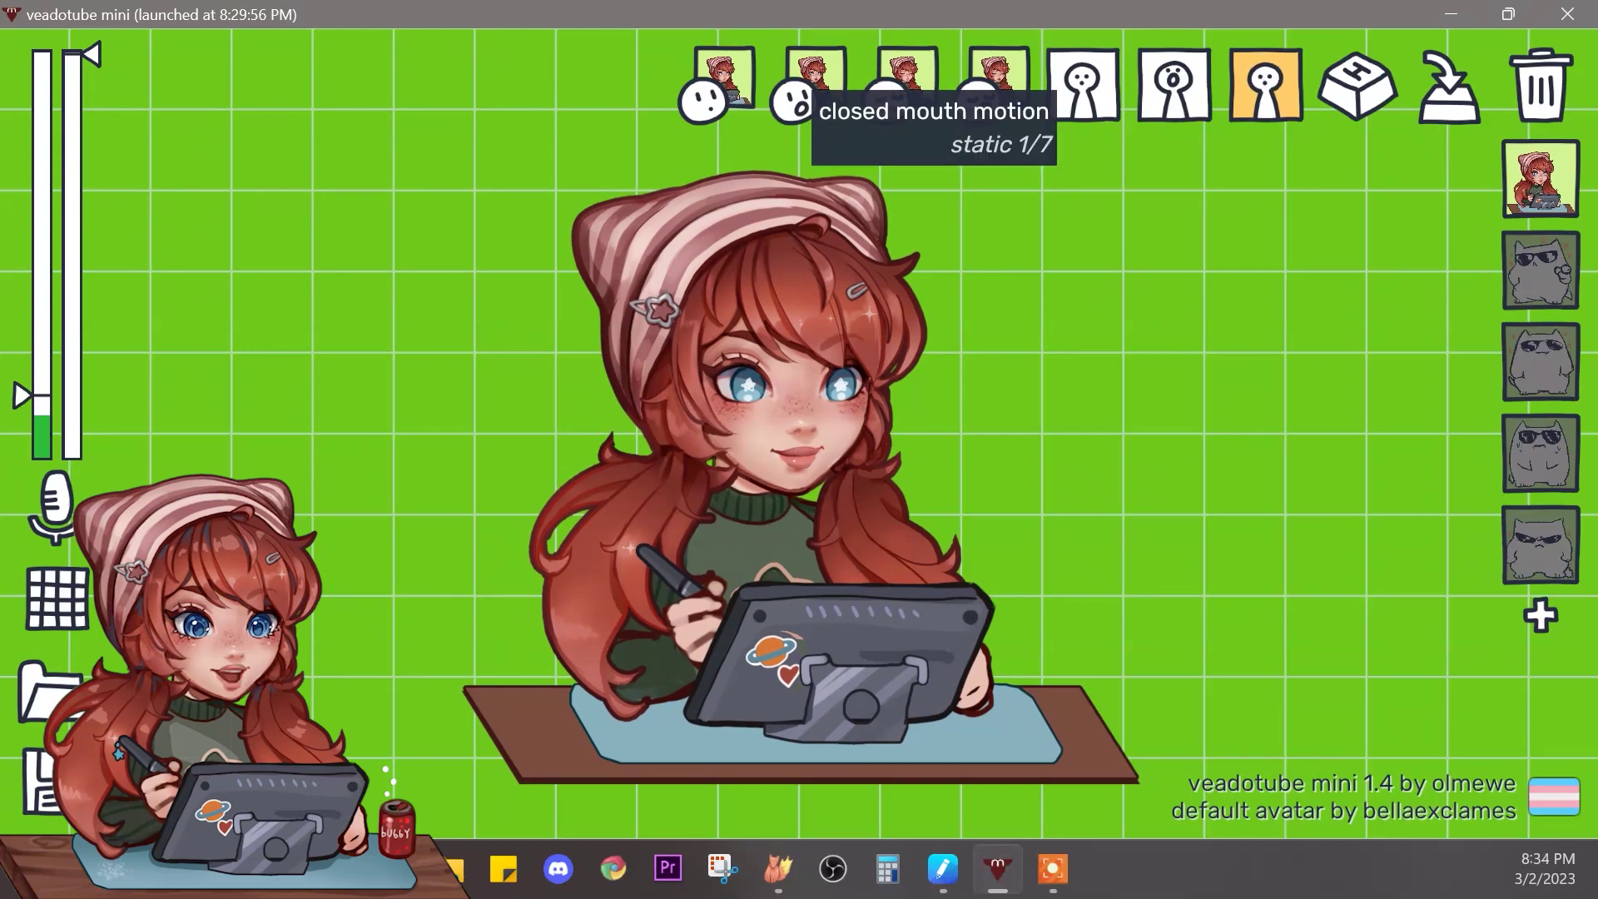
Step: Cycle the avatar's closed mouth motion from static through vibing, shaking and bouncy to excited
{"action": "left_click", "coordinate": [1081, 85]}
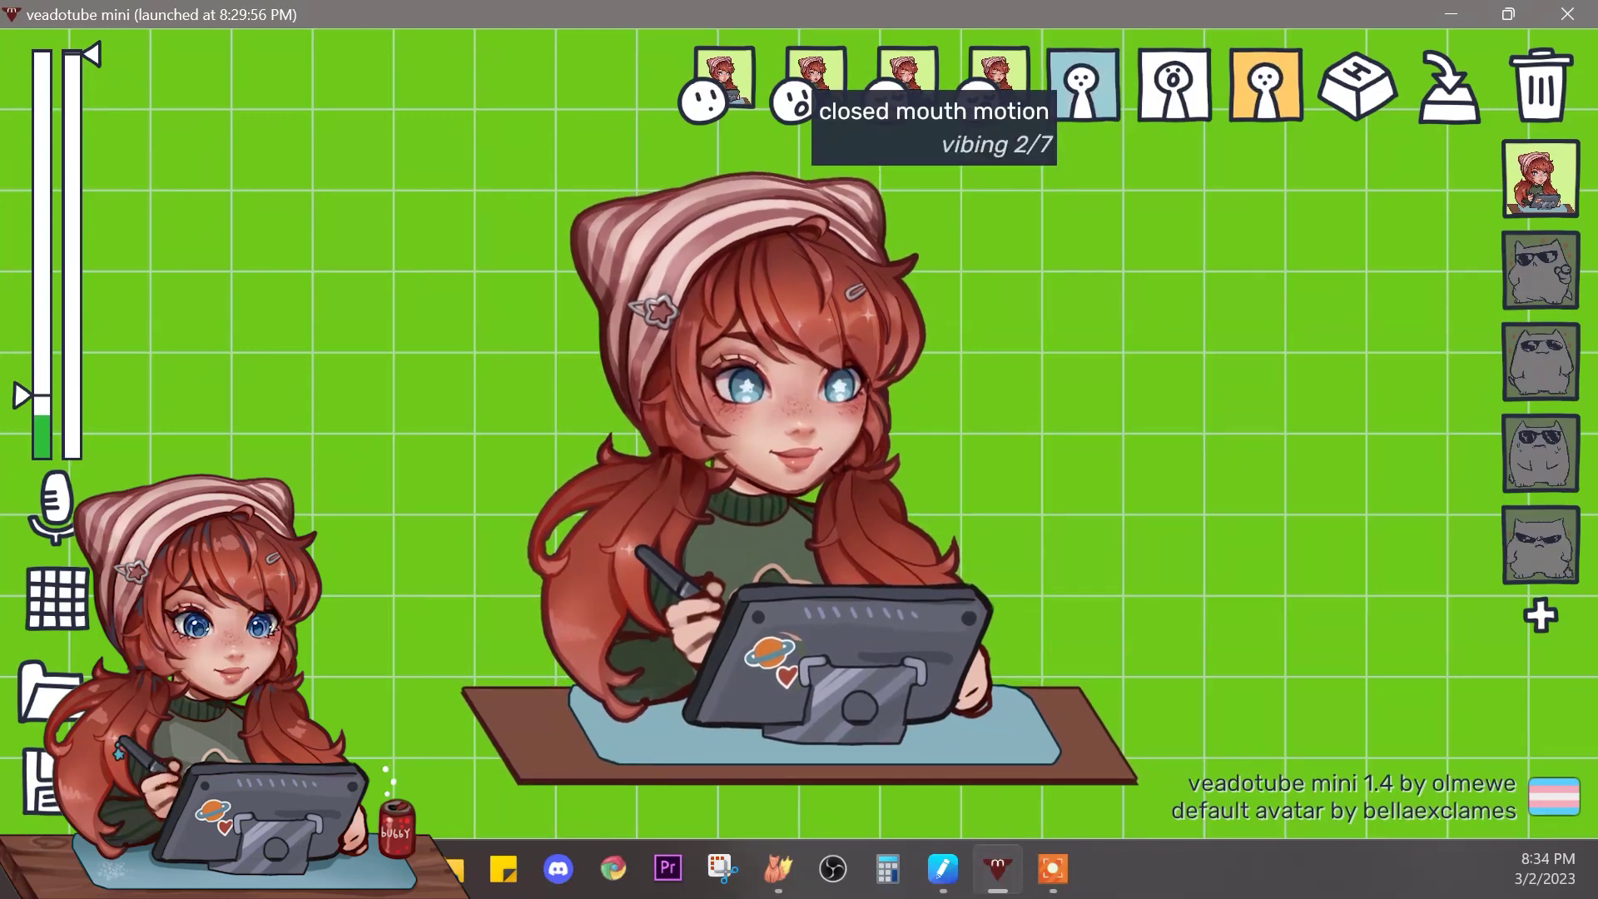
{"action": "left_click", "coordinate": [1082, 83]}
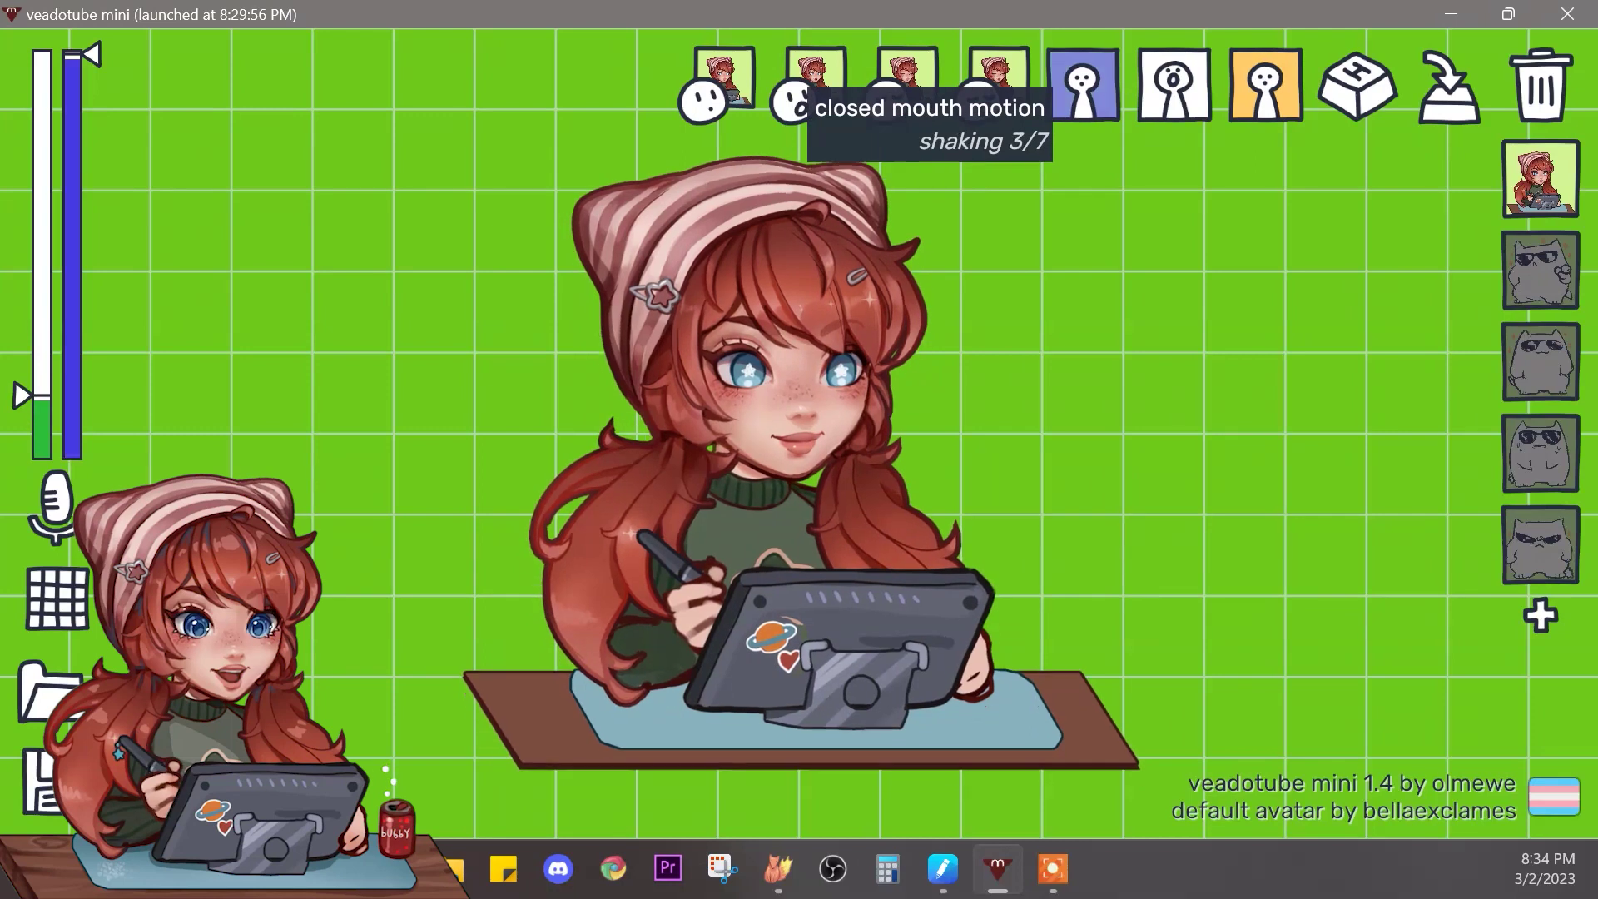
{"action": "left_click", "coordinate": [1082, 84]}
{"action": "left_click", "coordinate": [1082, 84]}
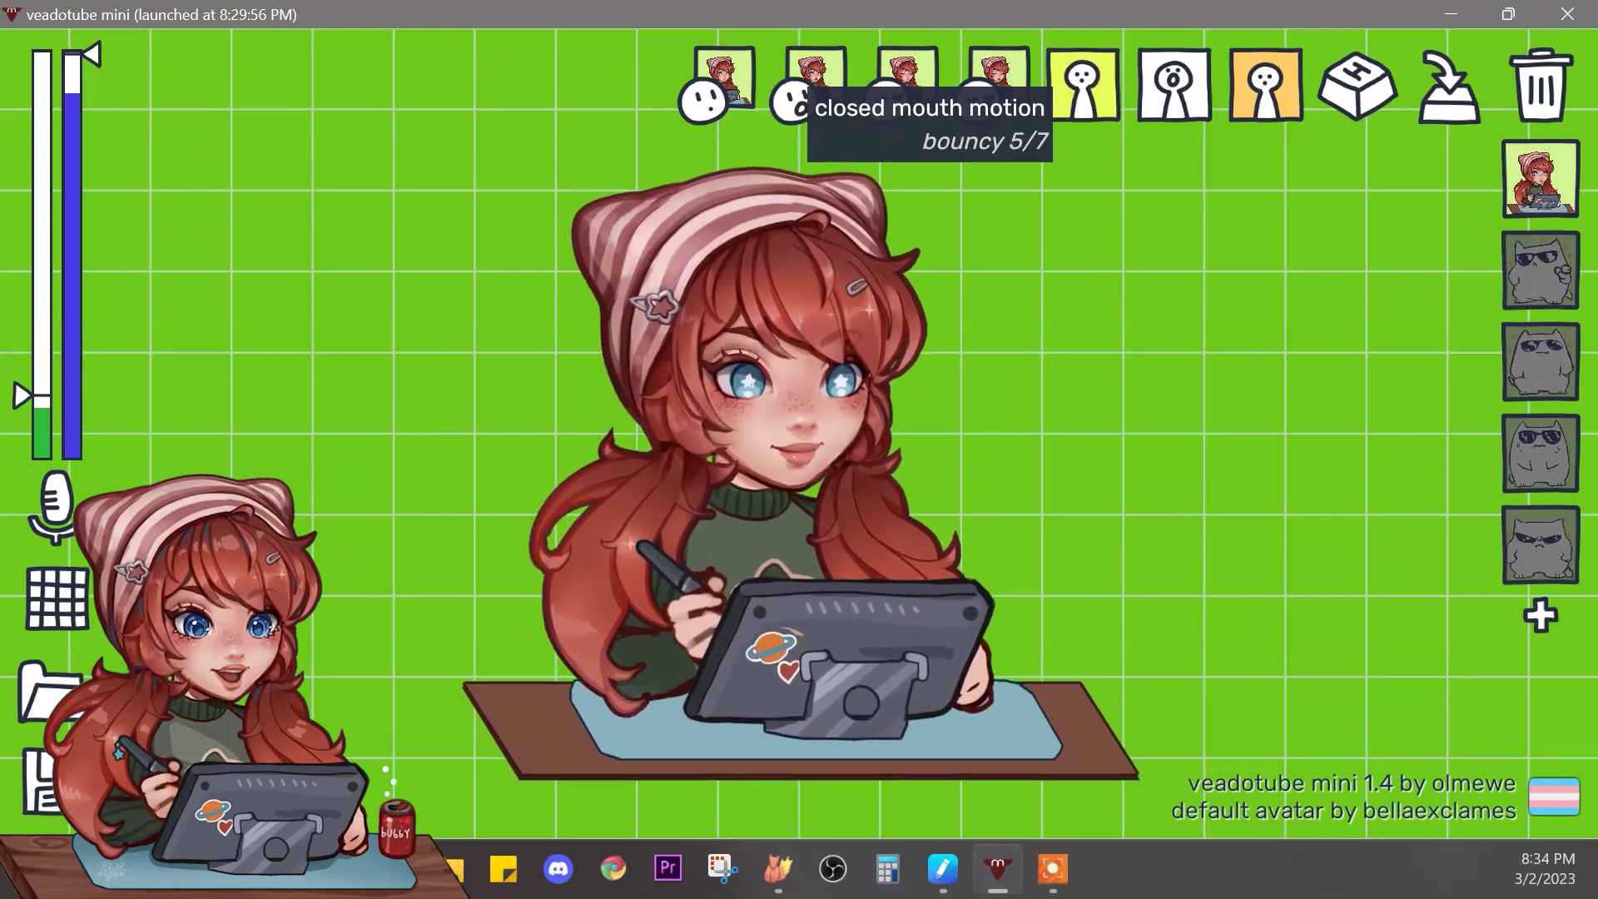
{"action": "left_click", "coordinate": [1082, 83]}
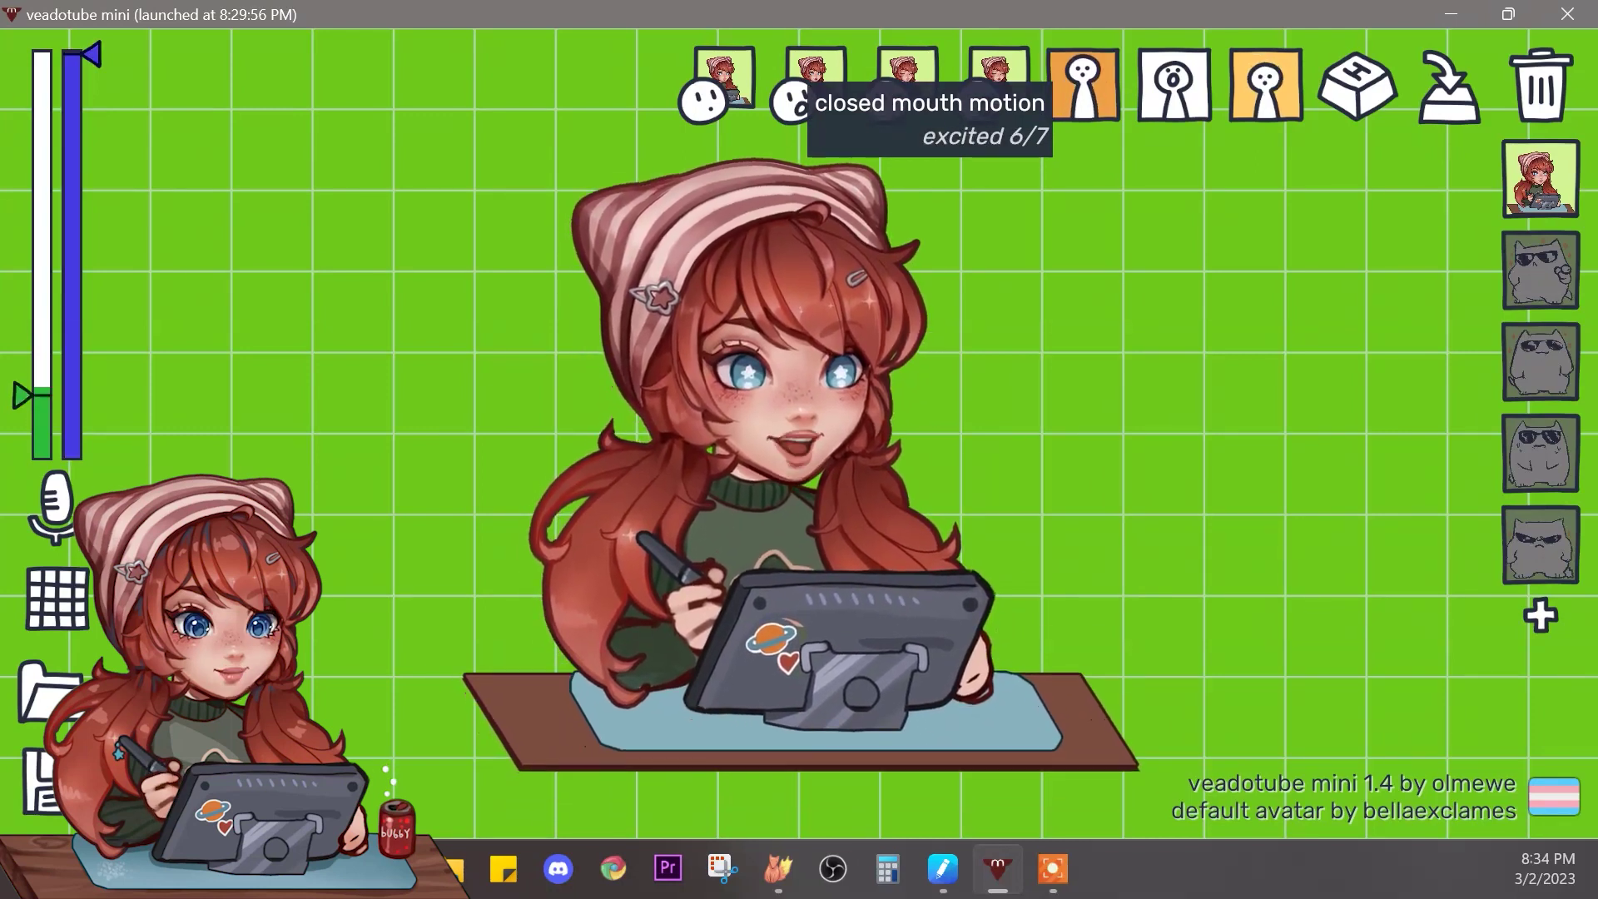
Step: Cycle the avatar's closed mouth motion past nervous and back to static
{"action": "left_click", "coordinate": [1082, 83]}
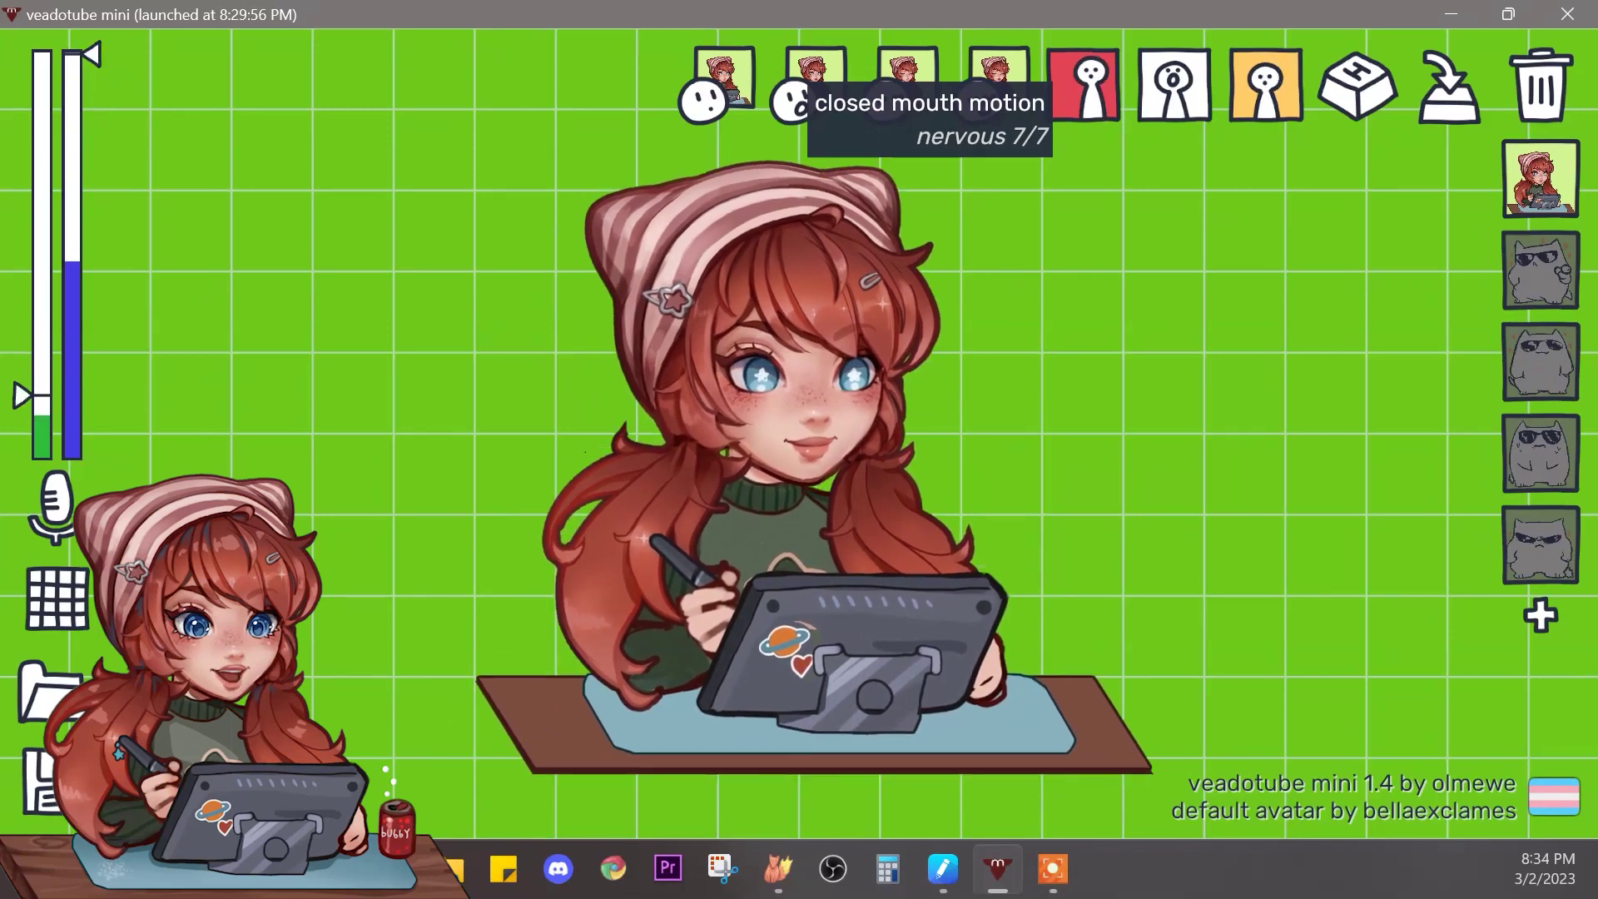
{"action": "left_click", "coordinate": [1082, 84]}
Step: Cycle the open mouth motion from vibing through all its options back to static, and toggle the remaining mouth motion setting until it is active again
{"action": "left_click", "coordinate": [1174, 83]}
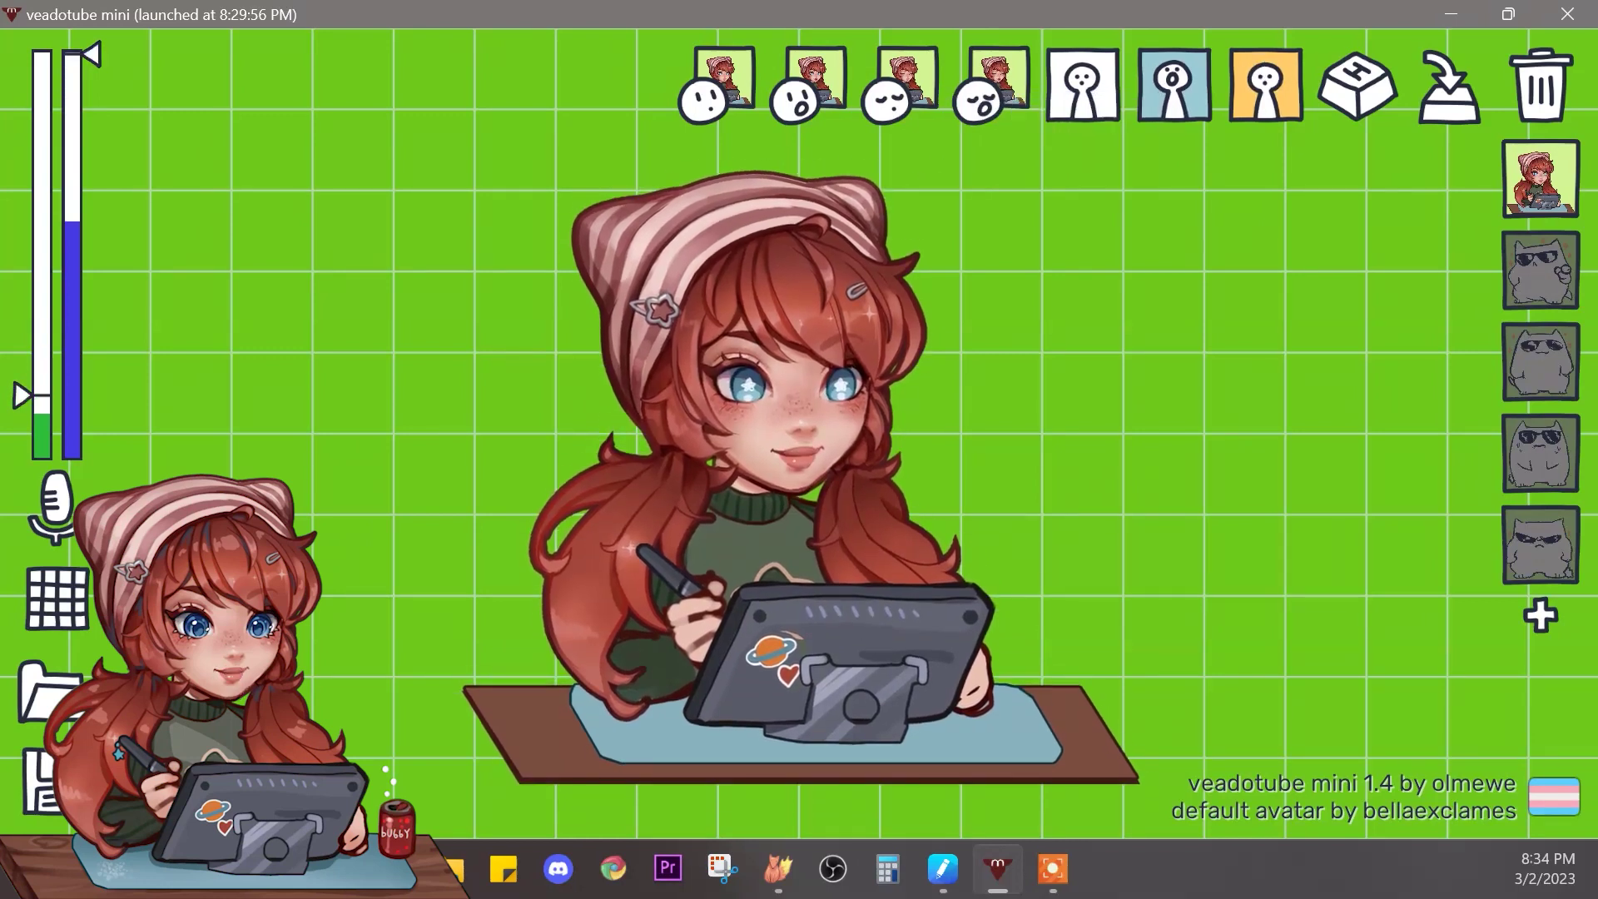
{"action": "left_click", "coordinate": [1255, 86]}
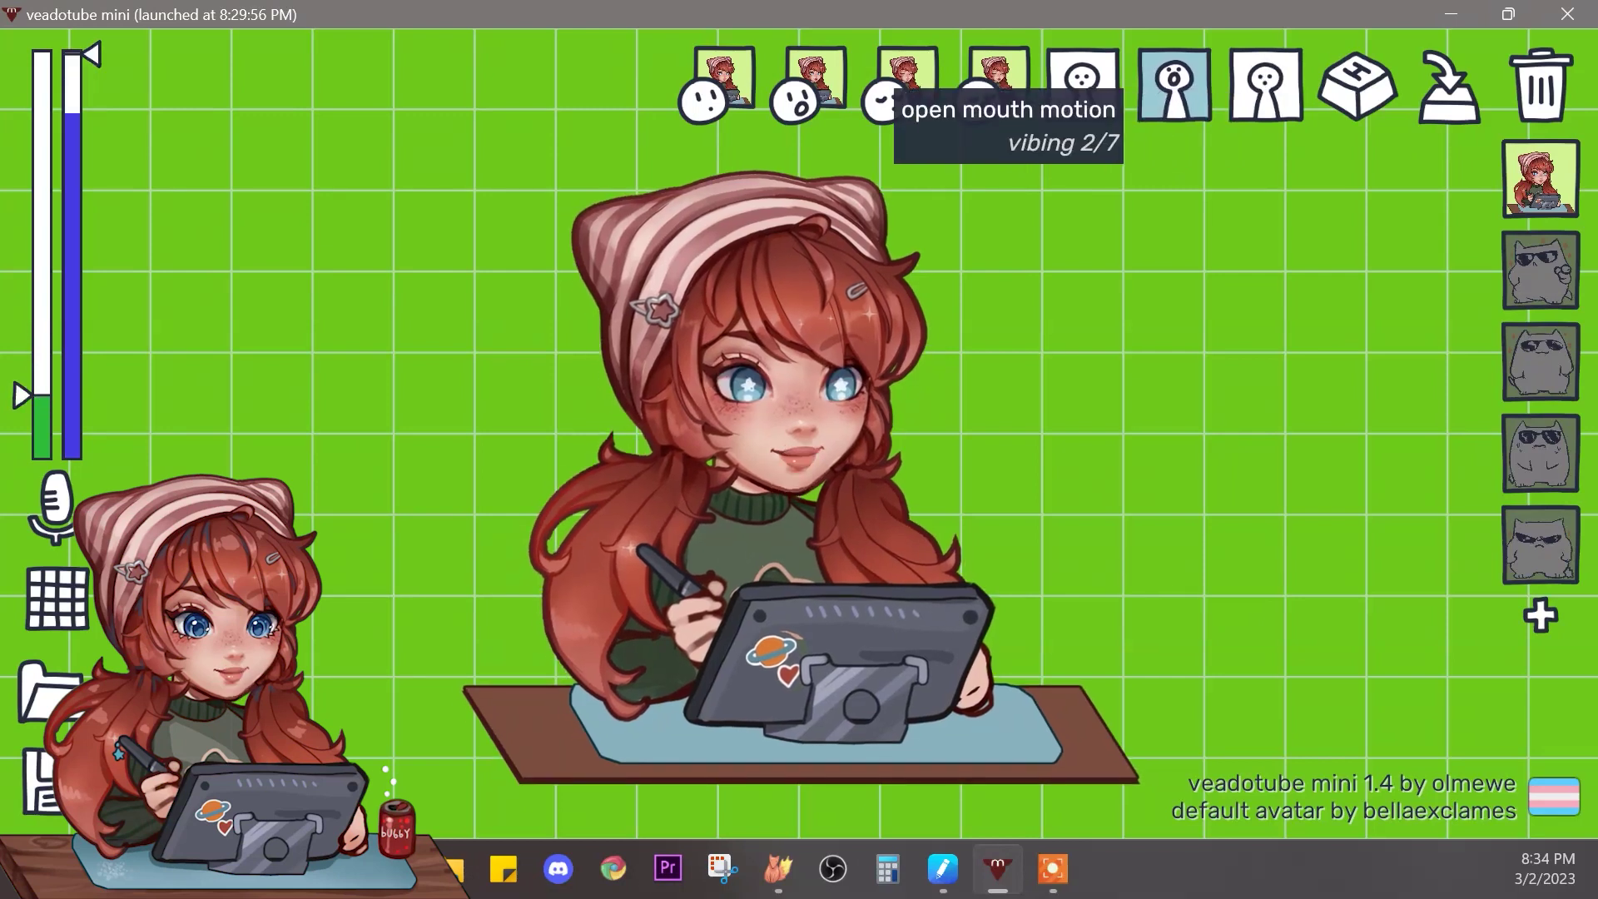
{"action": "left_click", "coordinate": [1174, 84]}
{"action": "left_click", "coordinate": [1173, 84]}
{"action": "left_click", "coordinate": [1174, 83]}
{"action": "left_click", "coordinate": [1174, 83]}
{"action": "left_click", "coordinate": [1174, 83]}
{"action": "left_click", "coordinate": [1174, 83]}
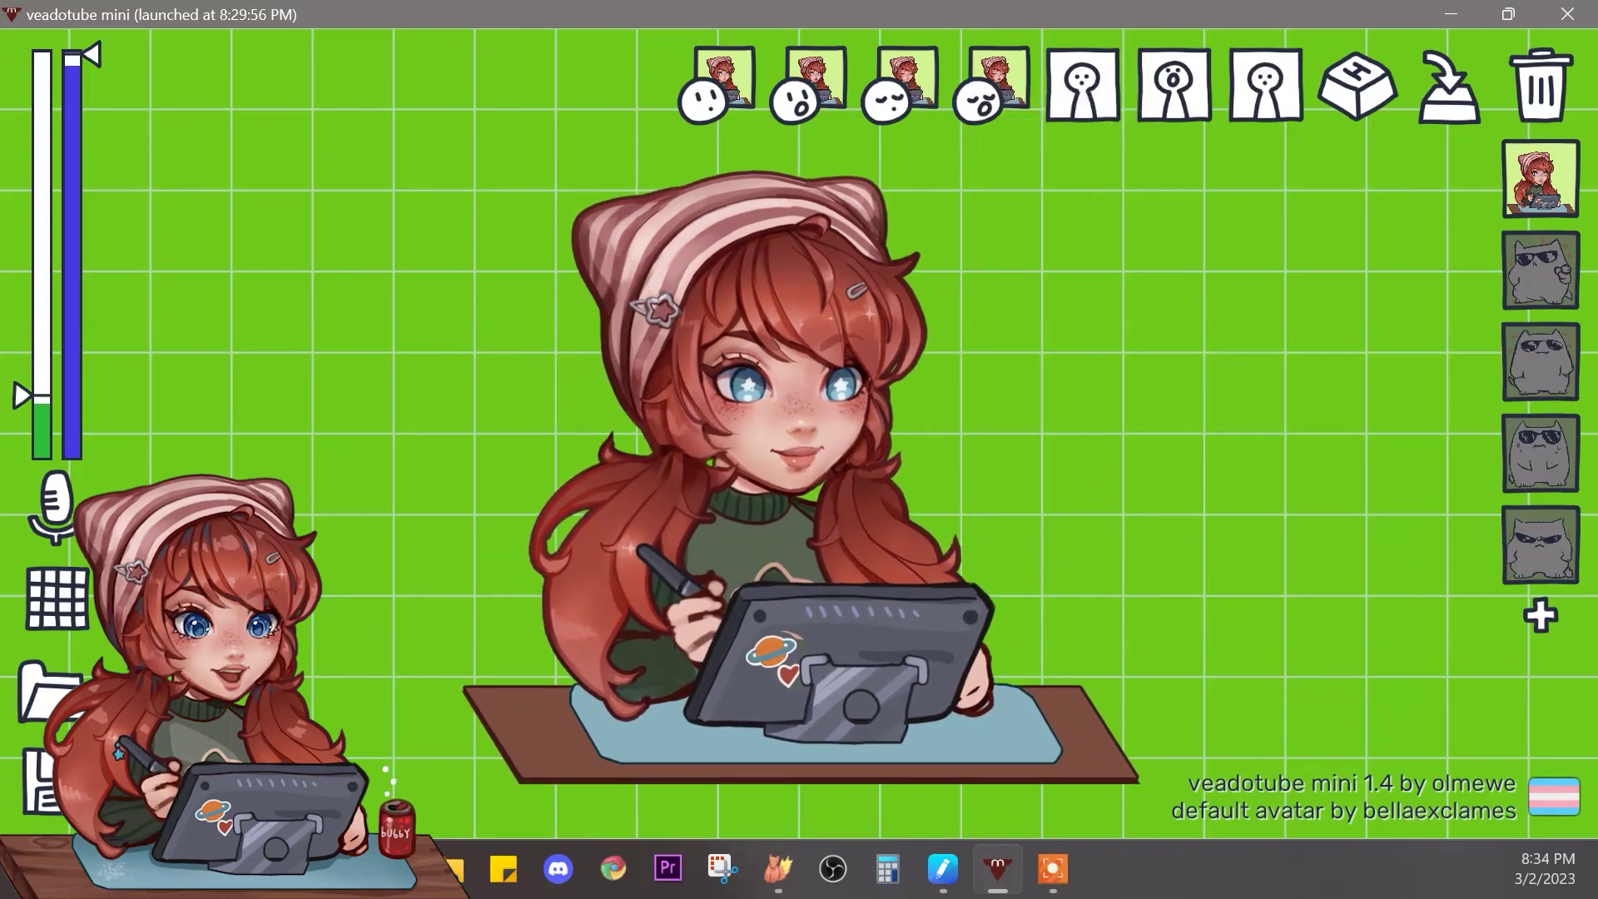
{"action": "left_click", "coordinate": [1265, 83]}
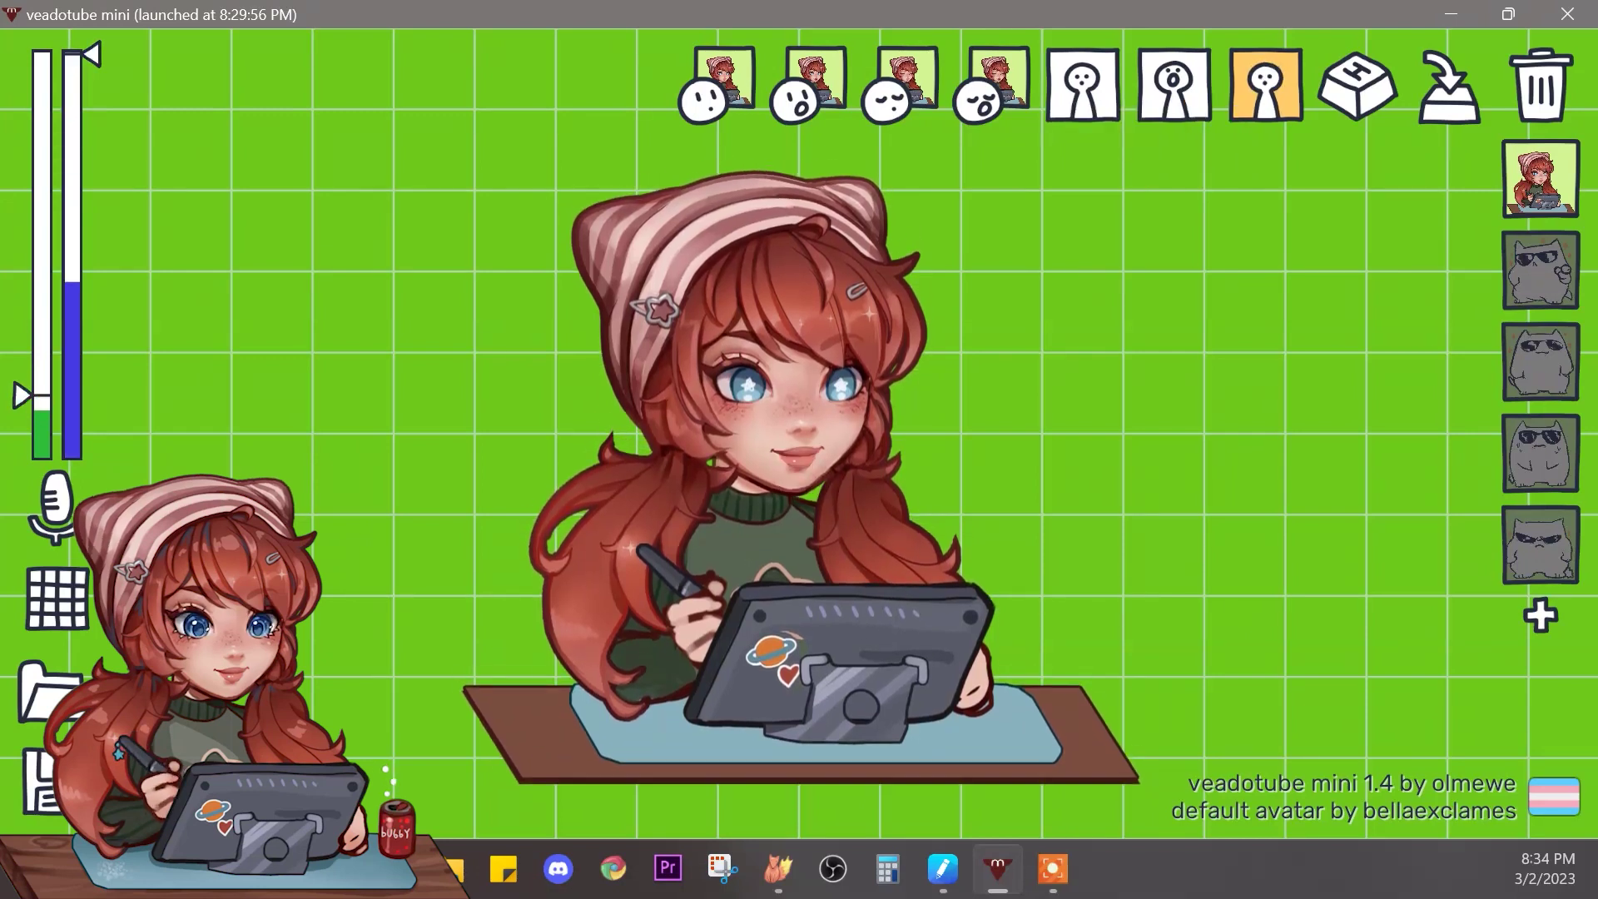
Step: Try a higher microphone volume threshold and lower it back to near its starting level
{"action": "left_click_drag", "start_coordinate": [21, 396], "coordinate": [21, 347]}
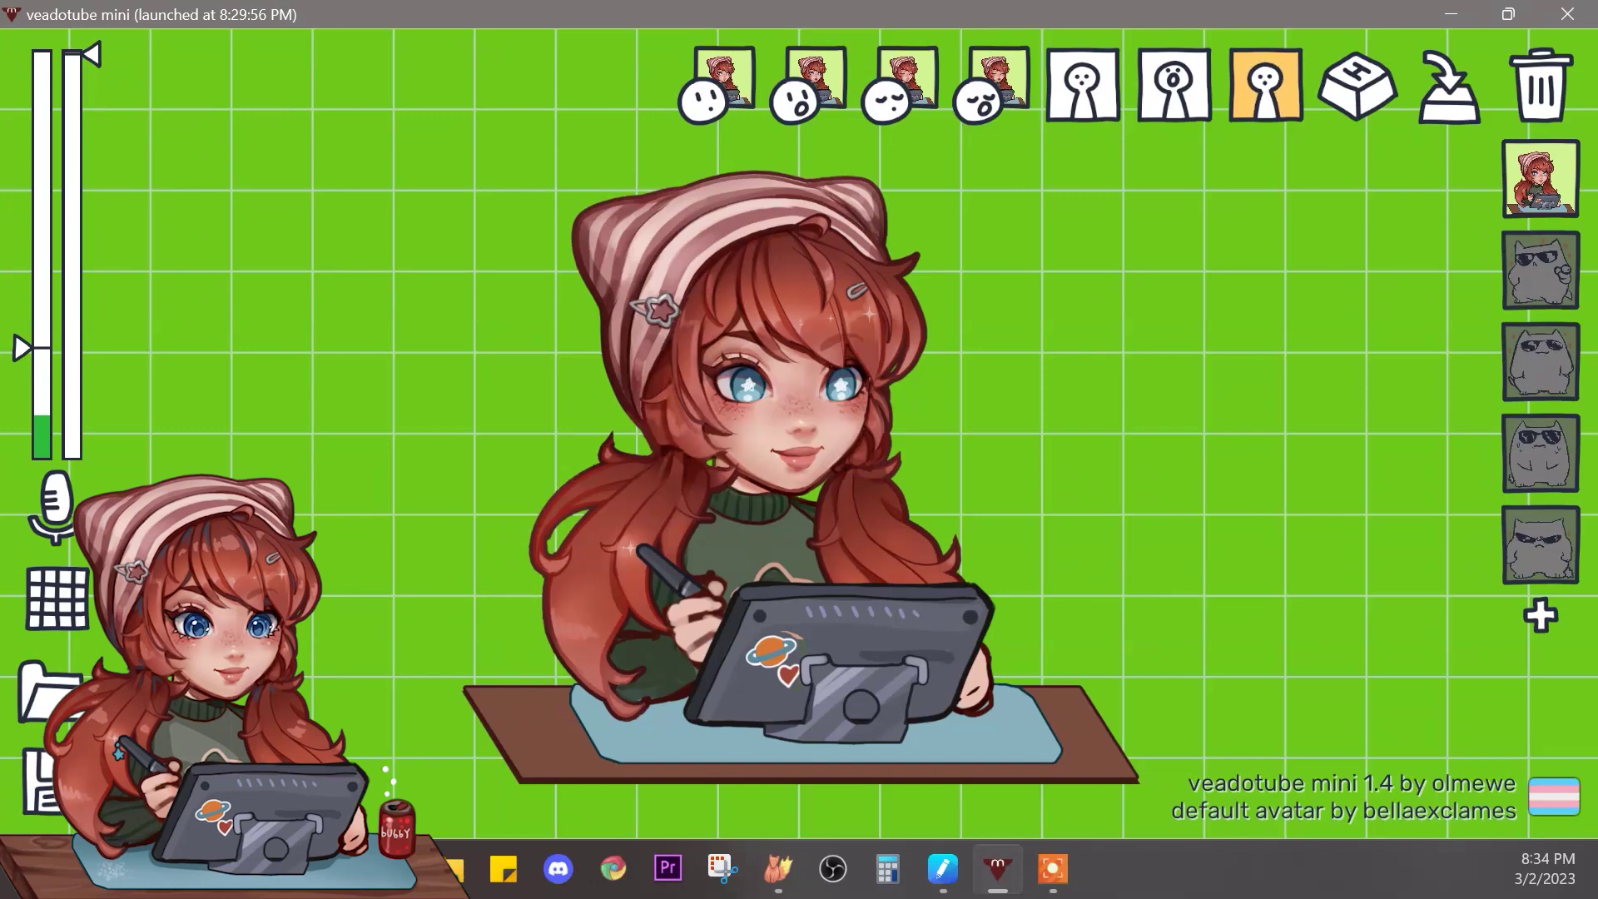
{"action": "left_click_drag", "start_coordinate": [23, 347], "coordinate": [23, 408]}
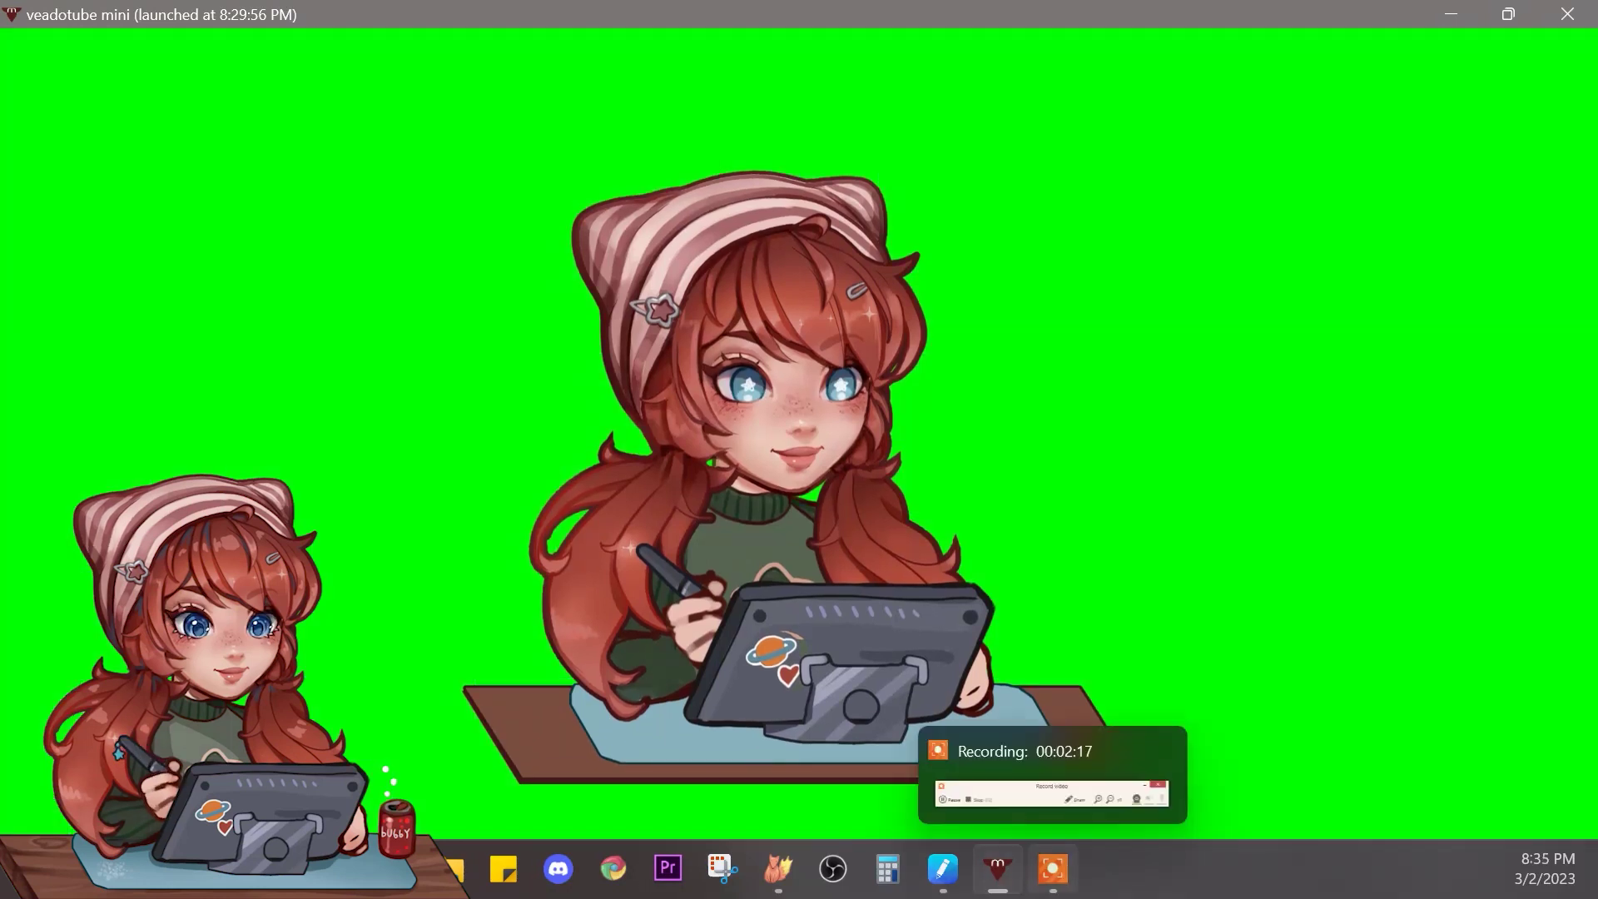
{"action": "left_click", "coordinate": [1053, 868]}
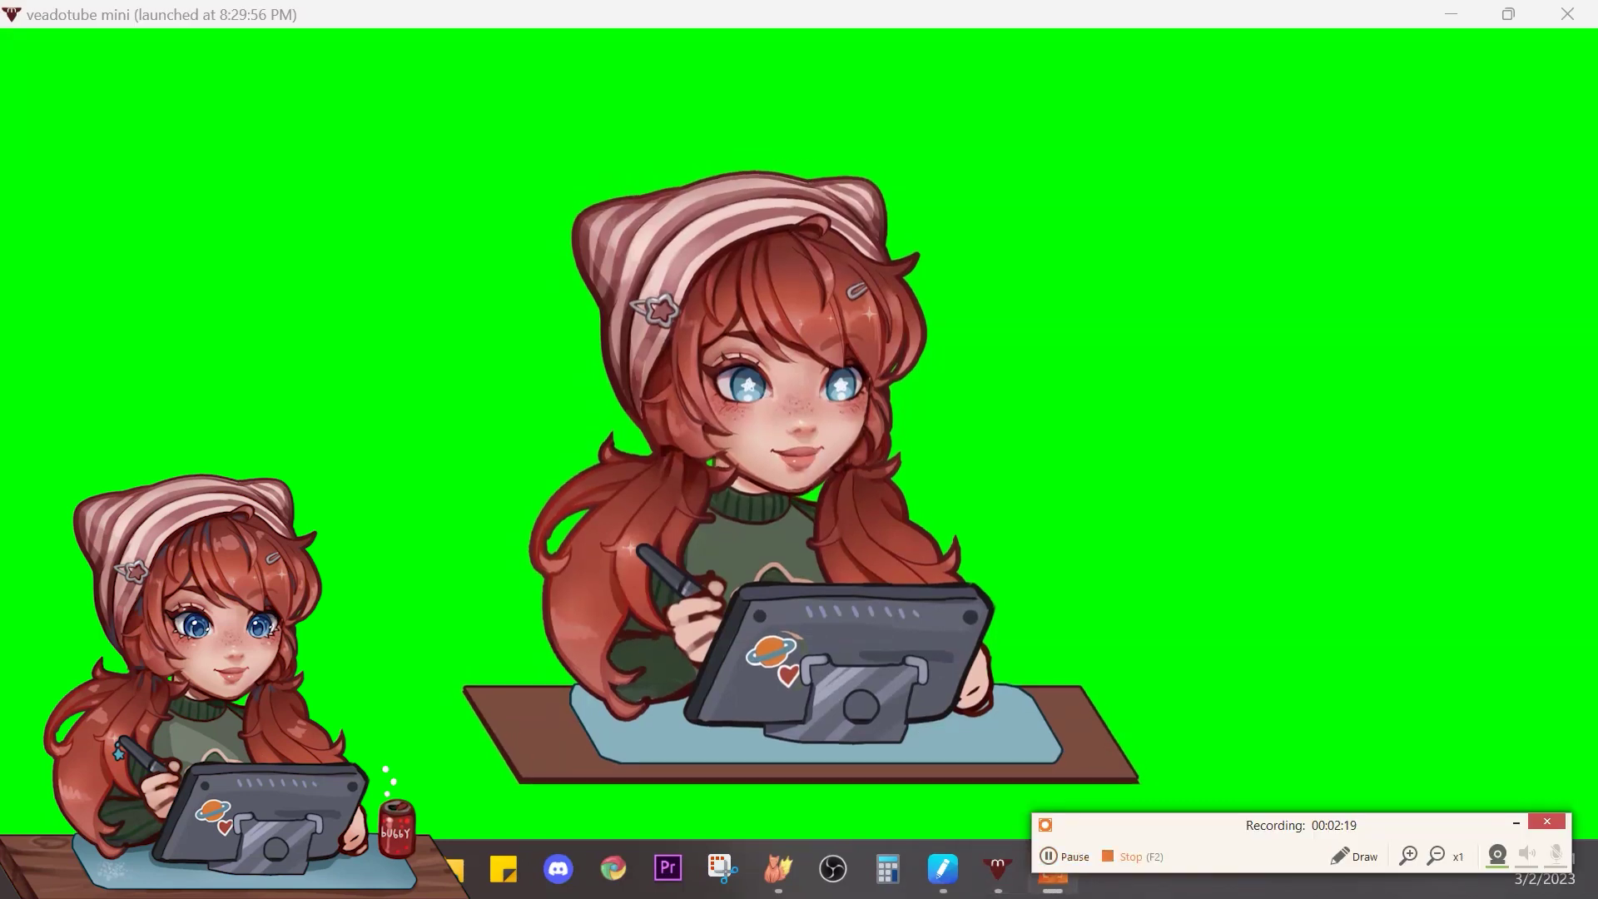
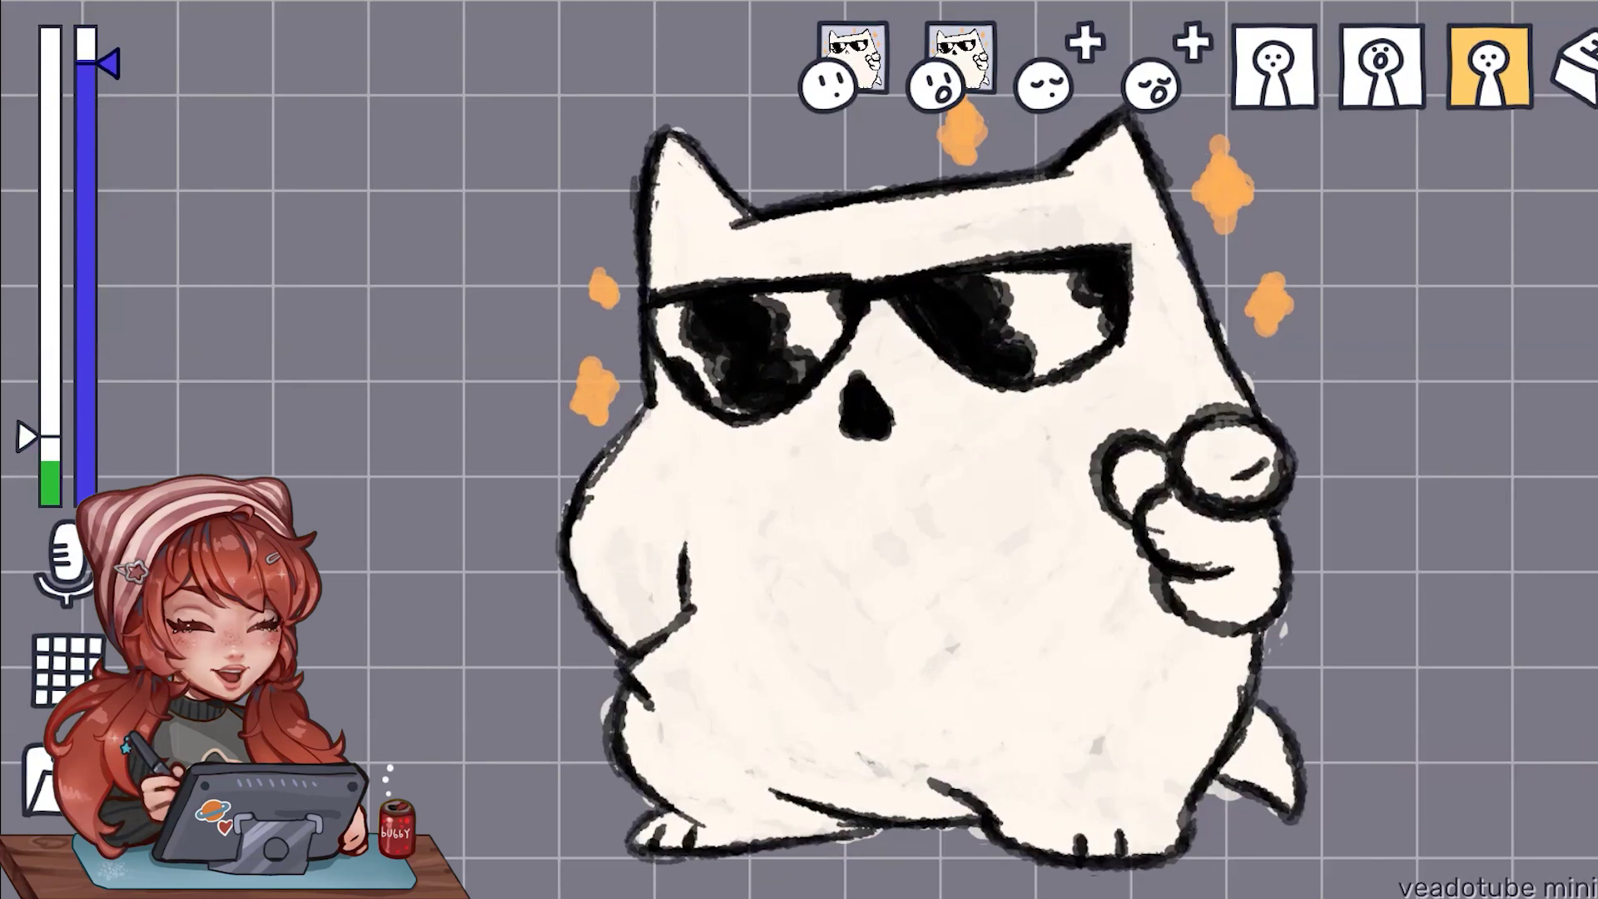
Step: Set pngtubebubby1.png from the Art in progress folder as the closed mouth image of the default cat avatar
{"action": "left_click", "coordinate": [826, 85]}
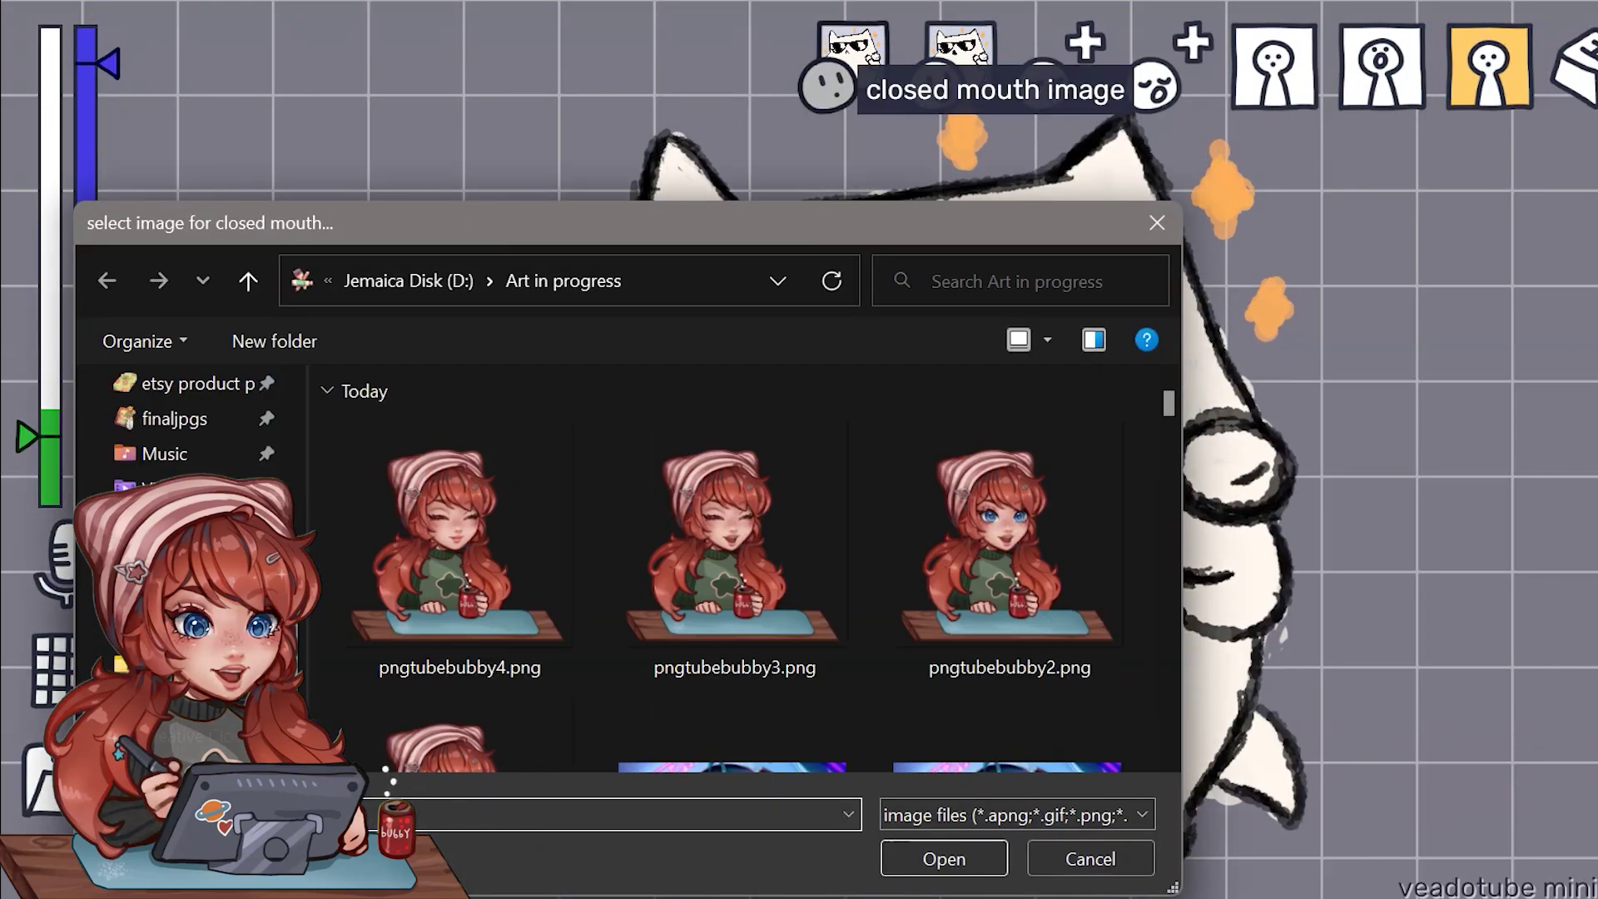
{"action": "scroll", "coordinate": [1010, 583], "scroll_direction": "down", "scroll_amount": 3}
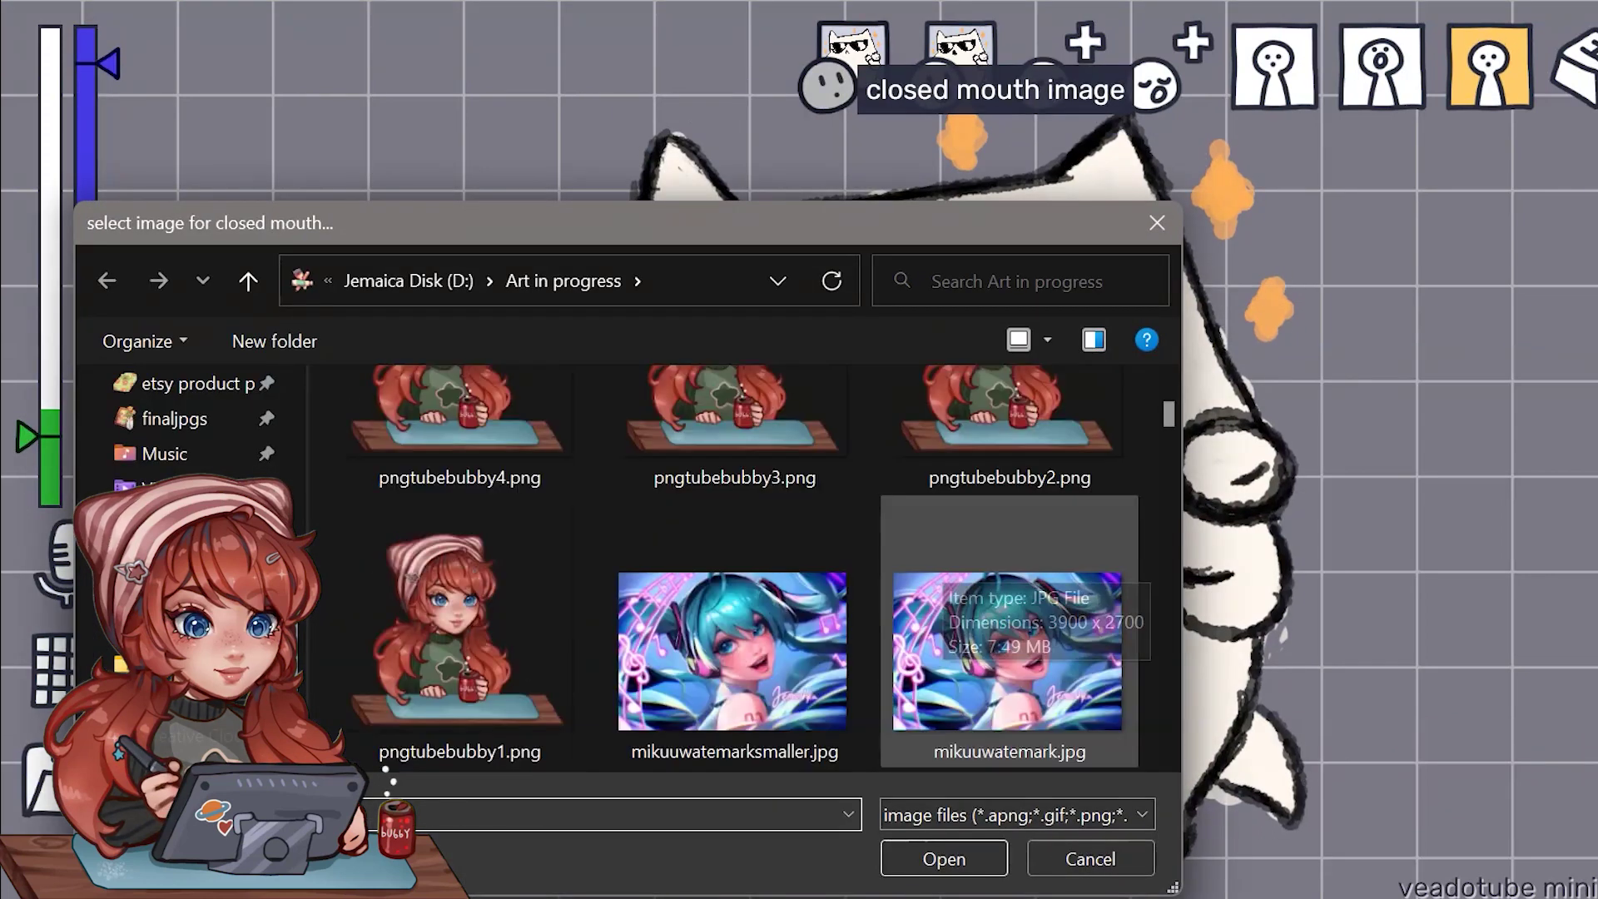
{"action": "double_click", "coordinate": [499, 533]}
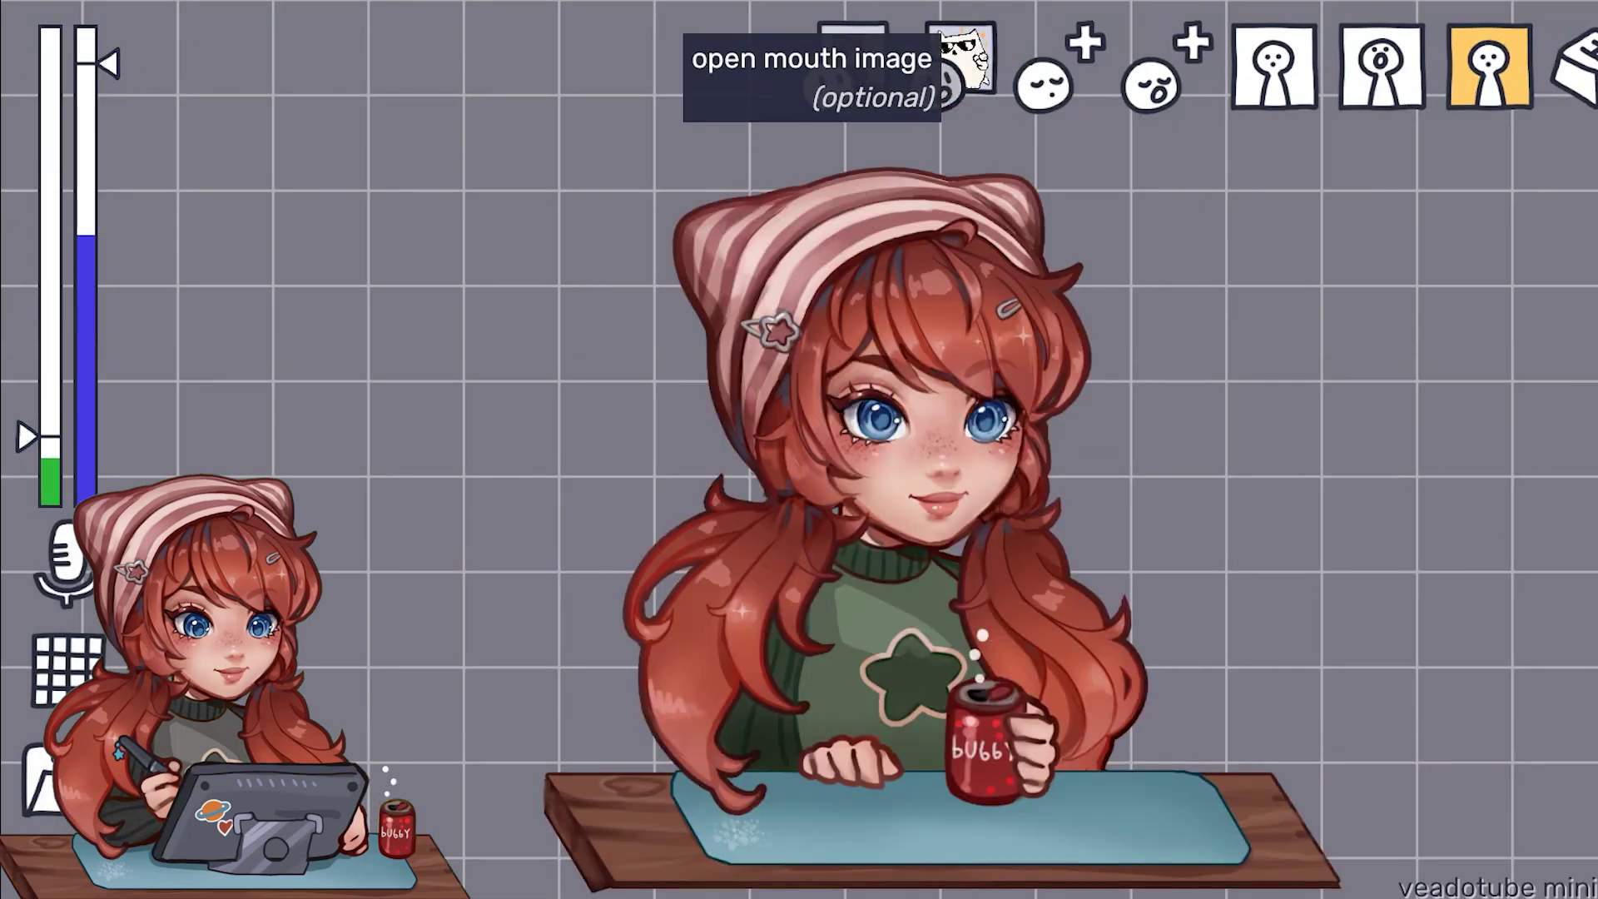
Step: Change this avatar's open mouth image to pngtubebubby2.png
{"action": "right_click", "coordinate": [966, 42]}
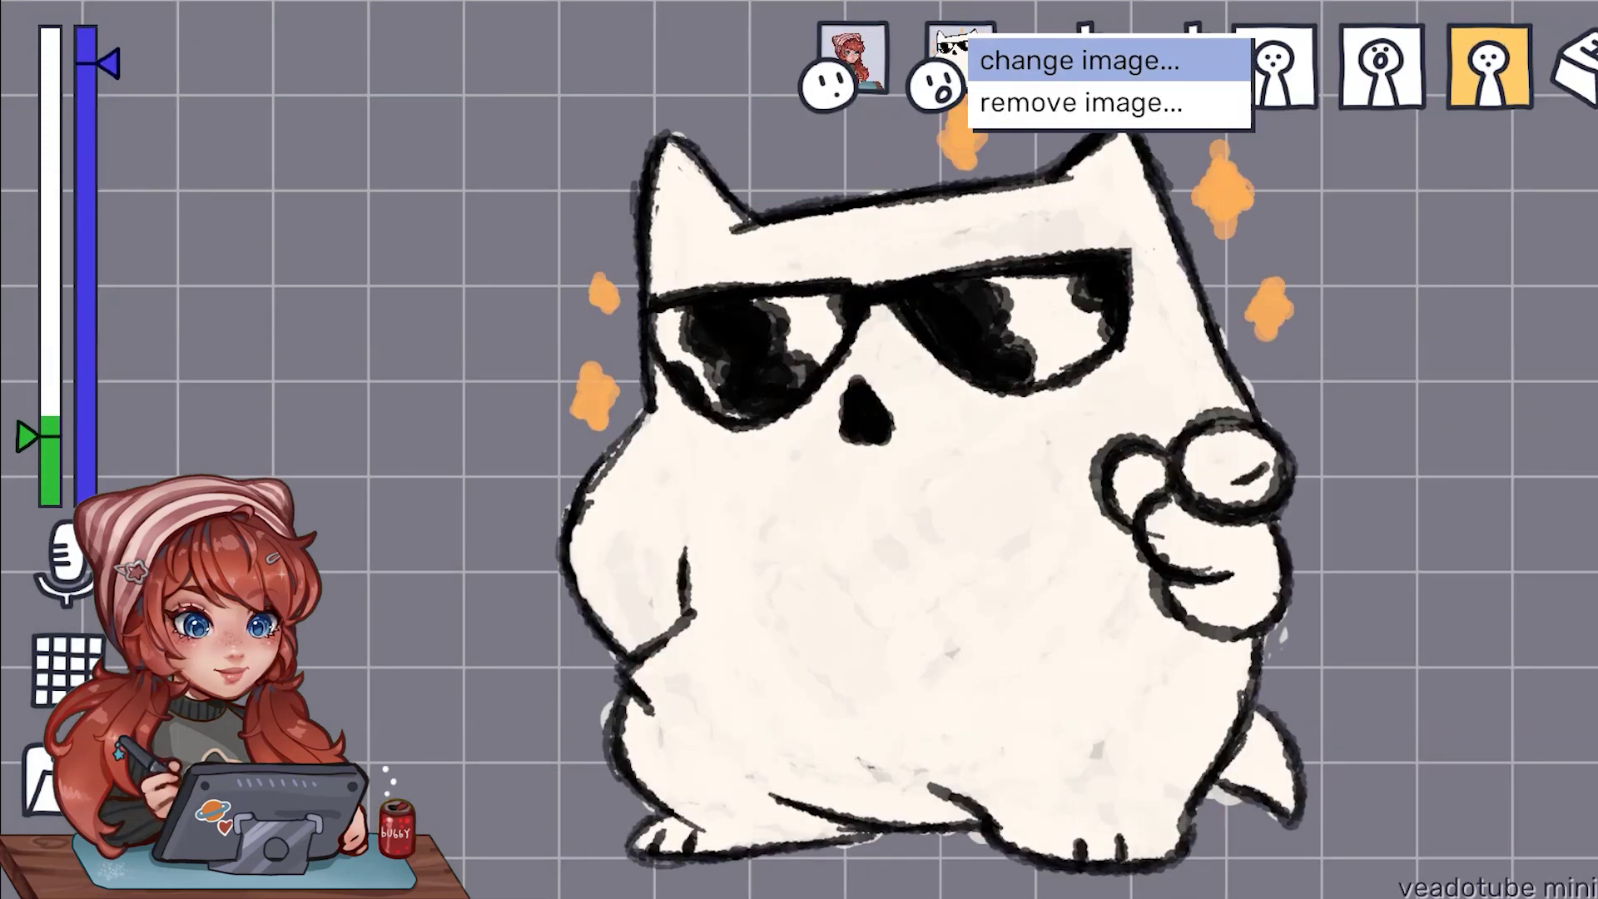
{"action": "left_click", "coordinate": [1080, 60]}
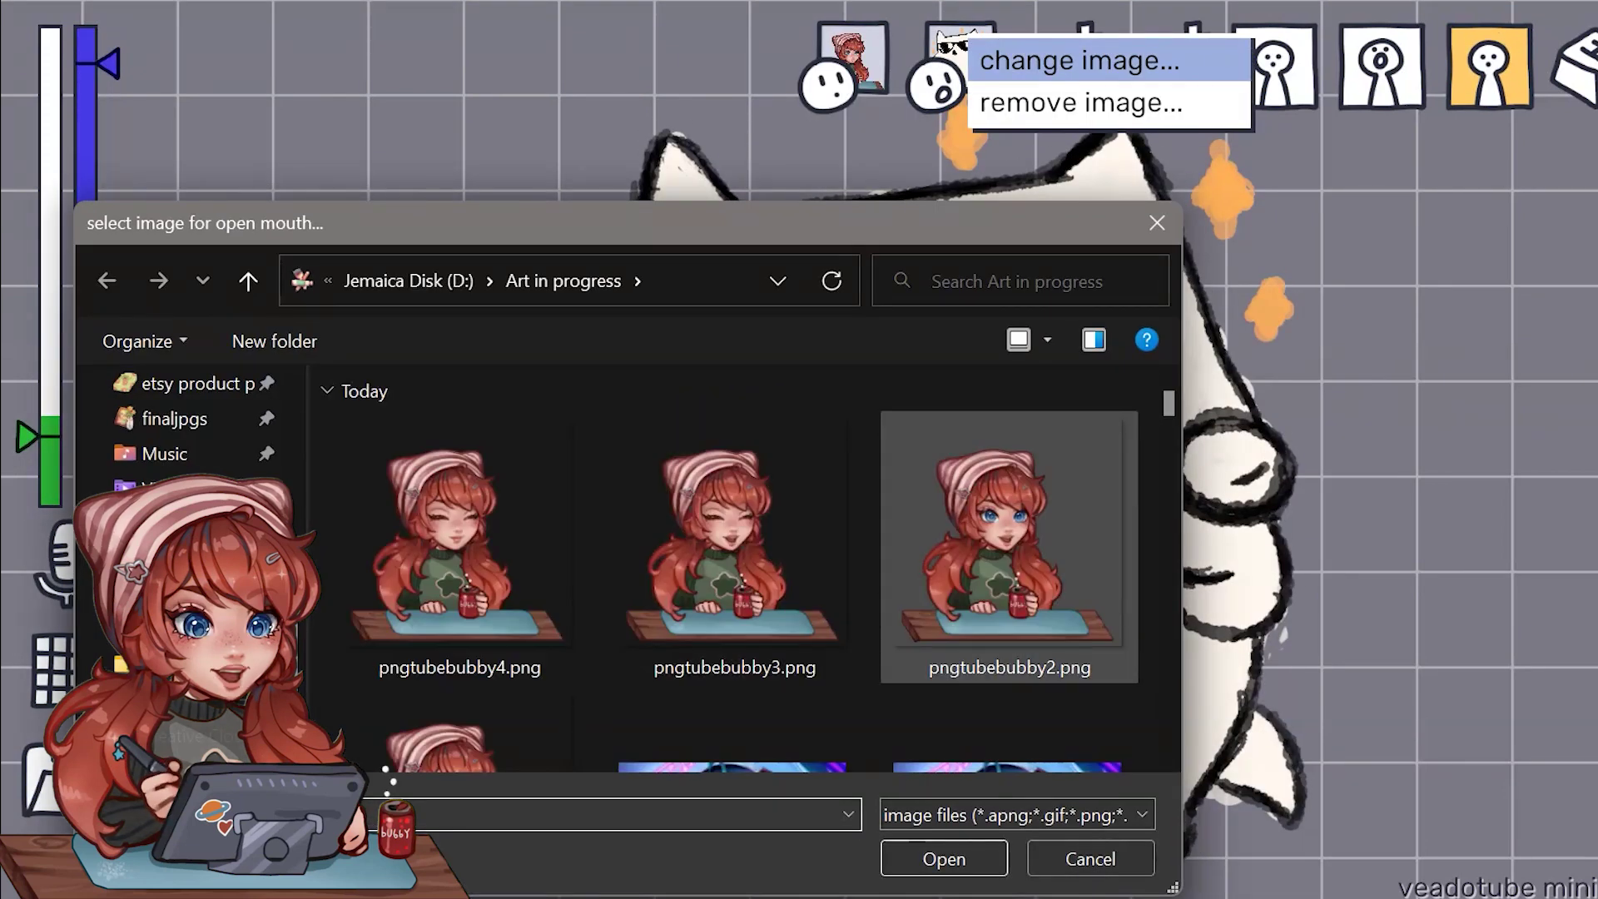
{"action": "double_click", "coordinate": [1010, 541]}
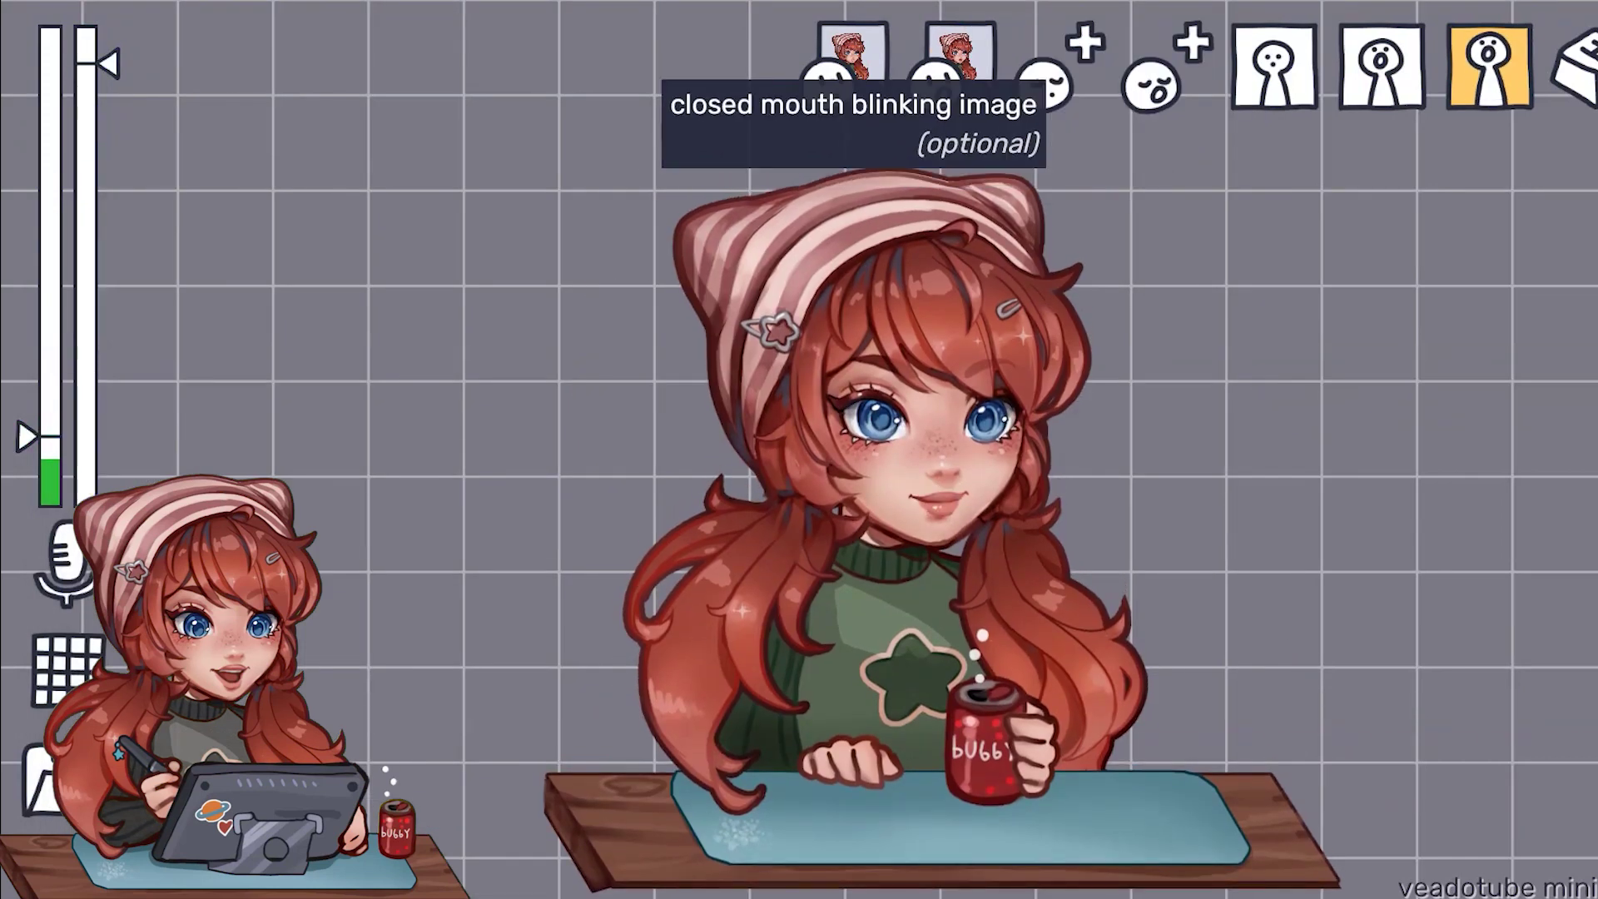
Step: Add pngtubebubby4.png as the closed mouth blinking image and pngtubebubby3.png as the open mouth blinking image
{"action": "left_click", "coordinate": [1058, 57]}
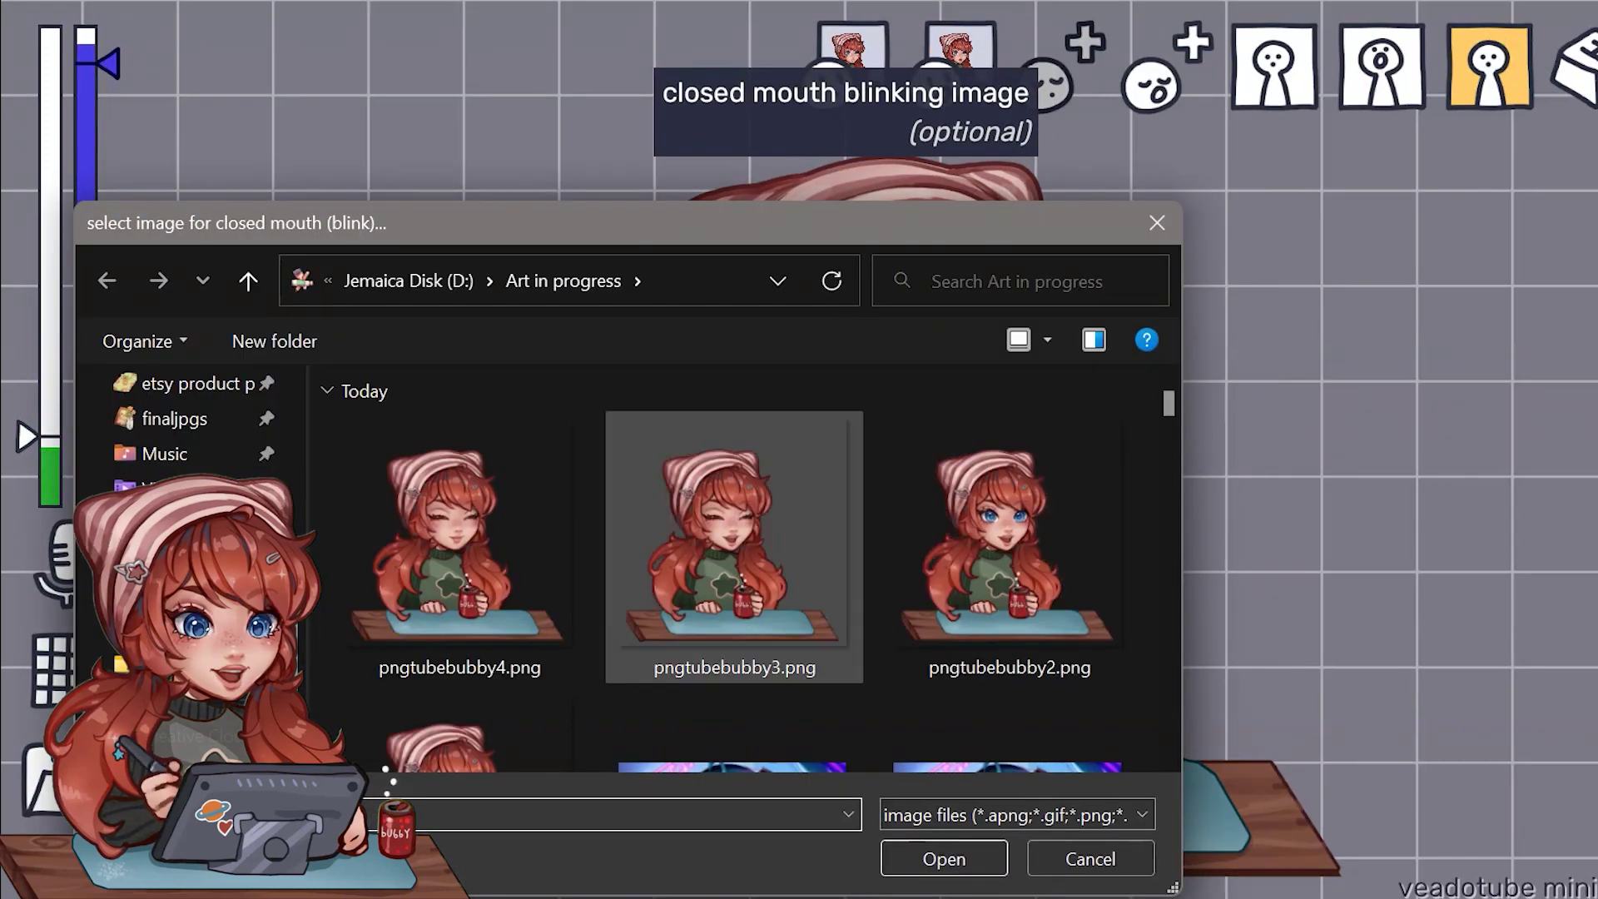
{"action": "double_click", "coordinate": [491, 525]}
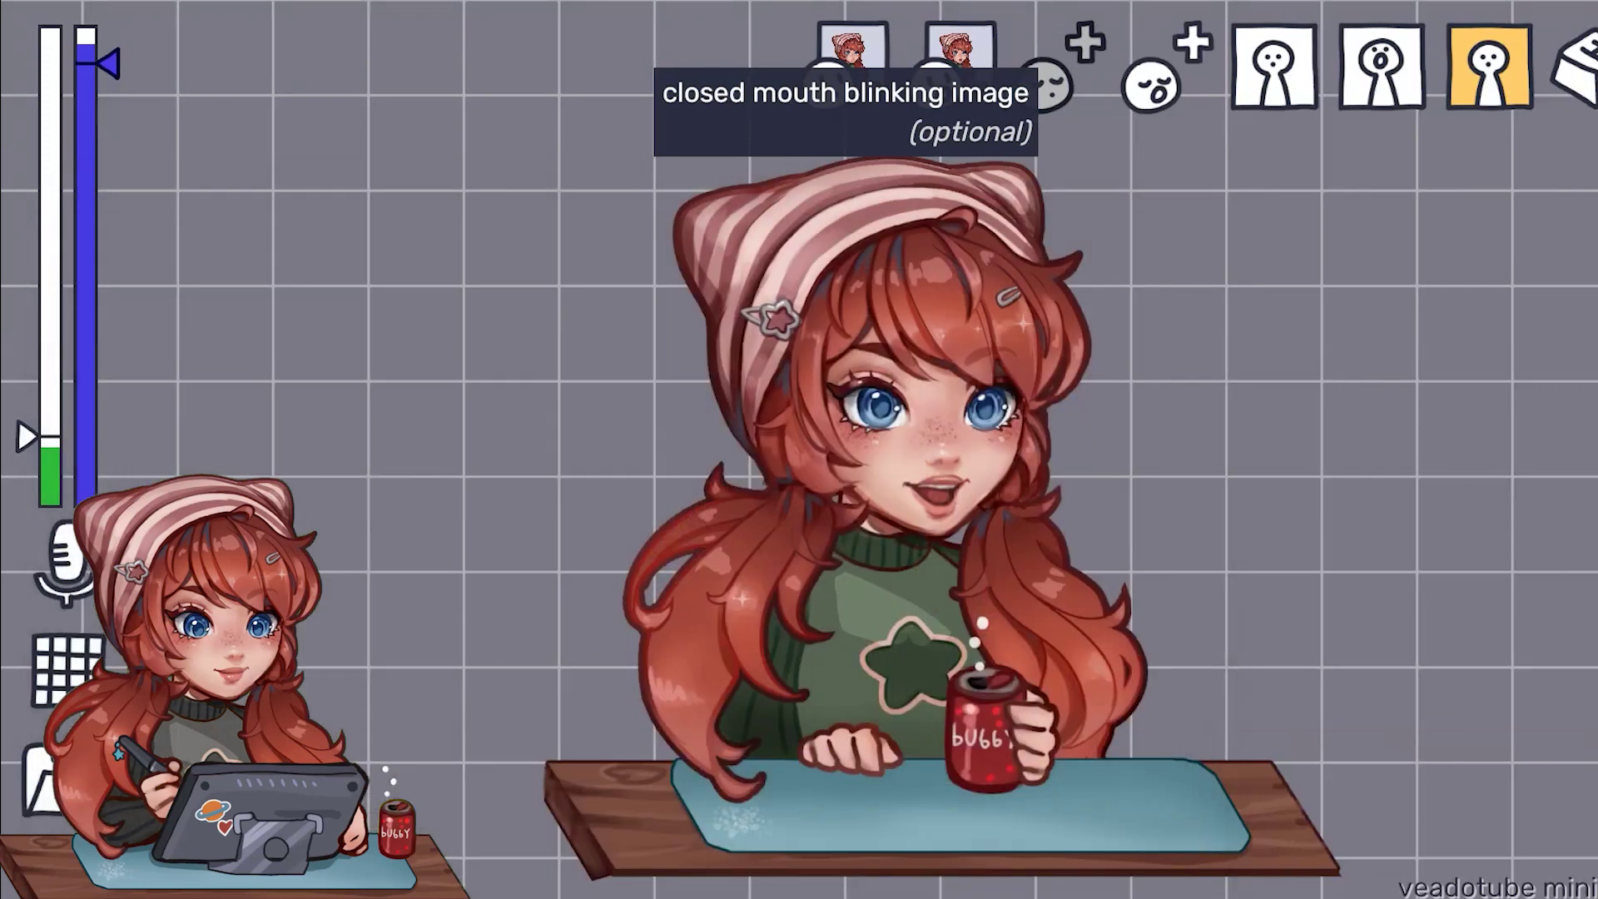
{"action": "left_click", "coordinate": [1153, 63]}
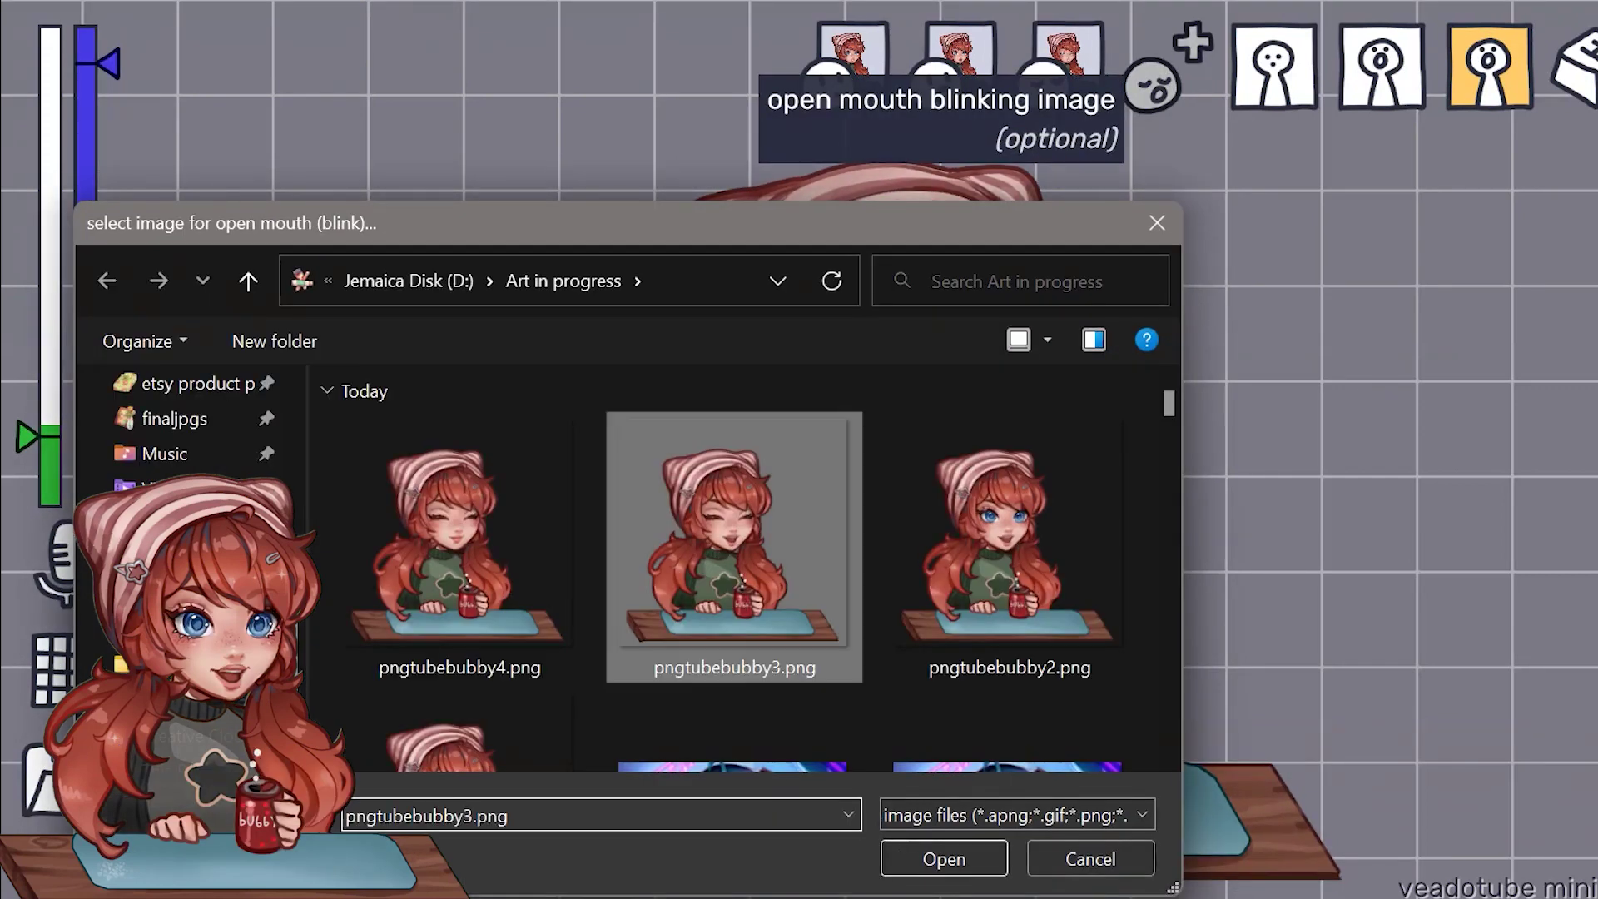
{"action": "double_click", "coordinate": [733, 507]}
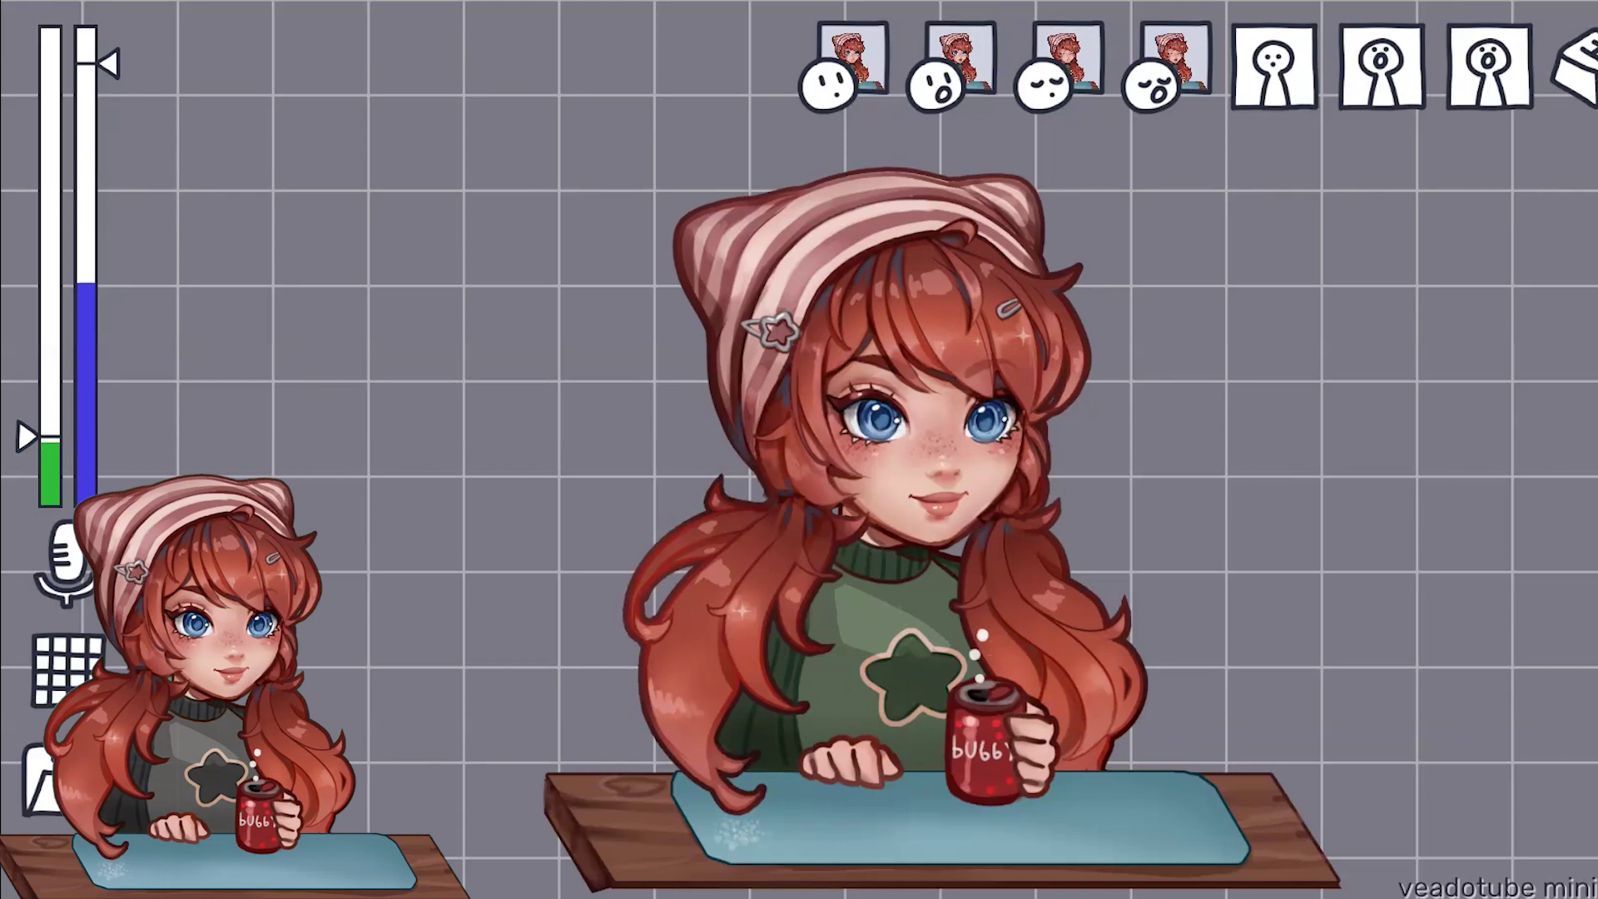
Step: Save the avatar setup as jemooshka.veadomini in the Art in progress folder, replacing the existing file
{"action": "key", "text": "ctrl+s"}
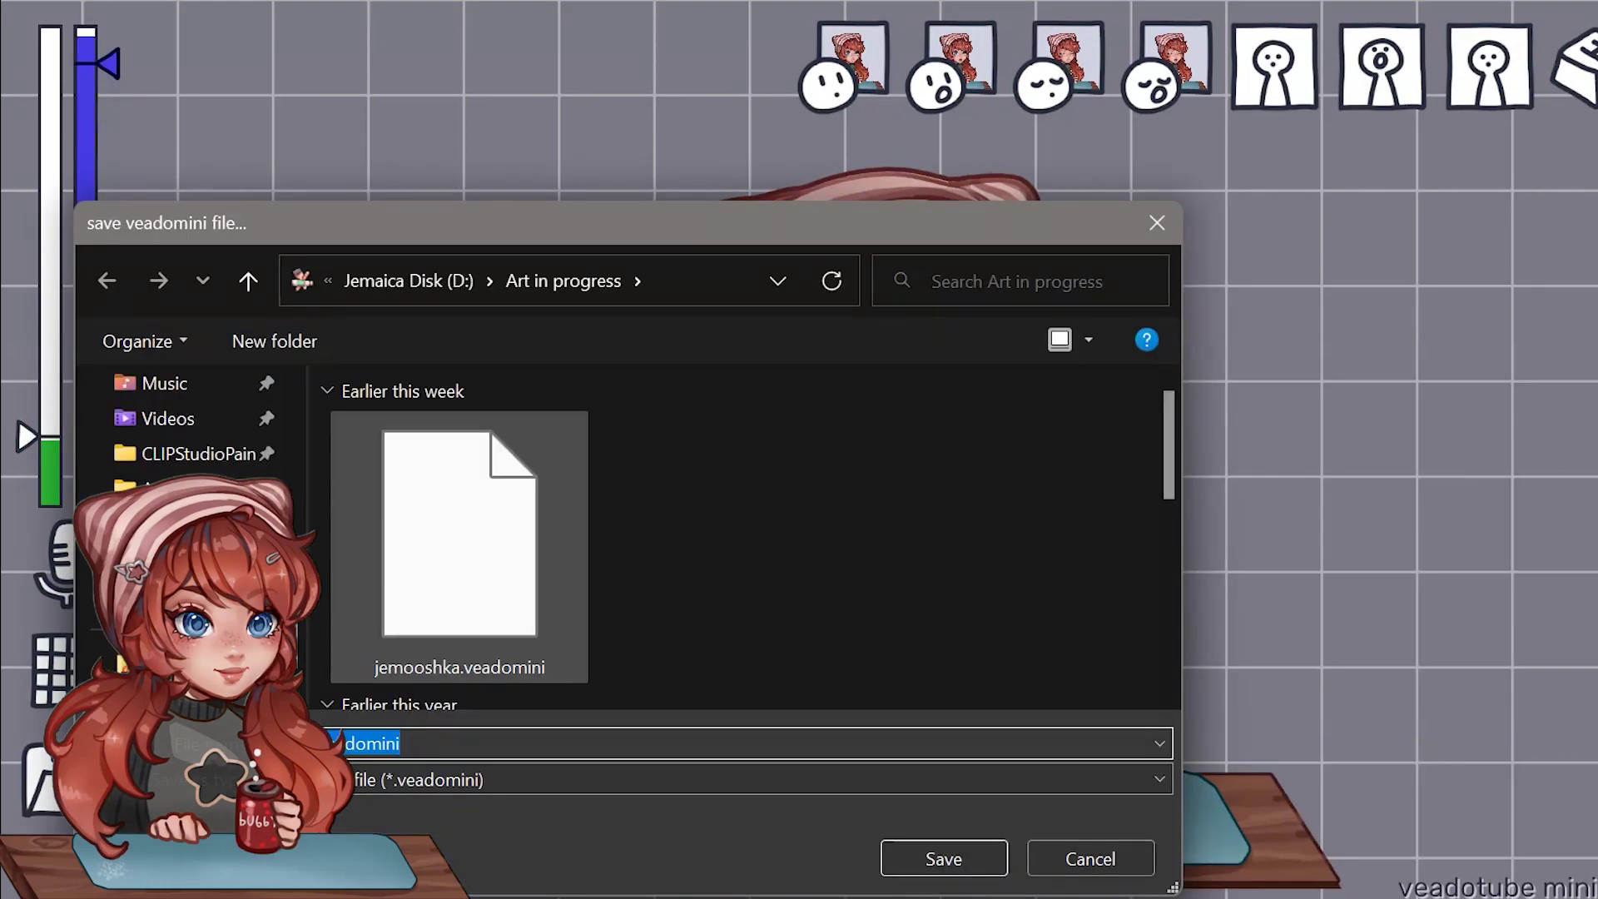
{"action": "left_click", "coordinate": [944, 857]}
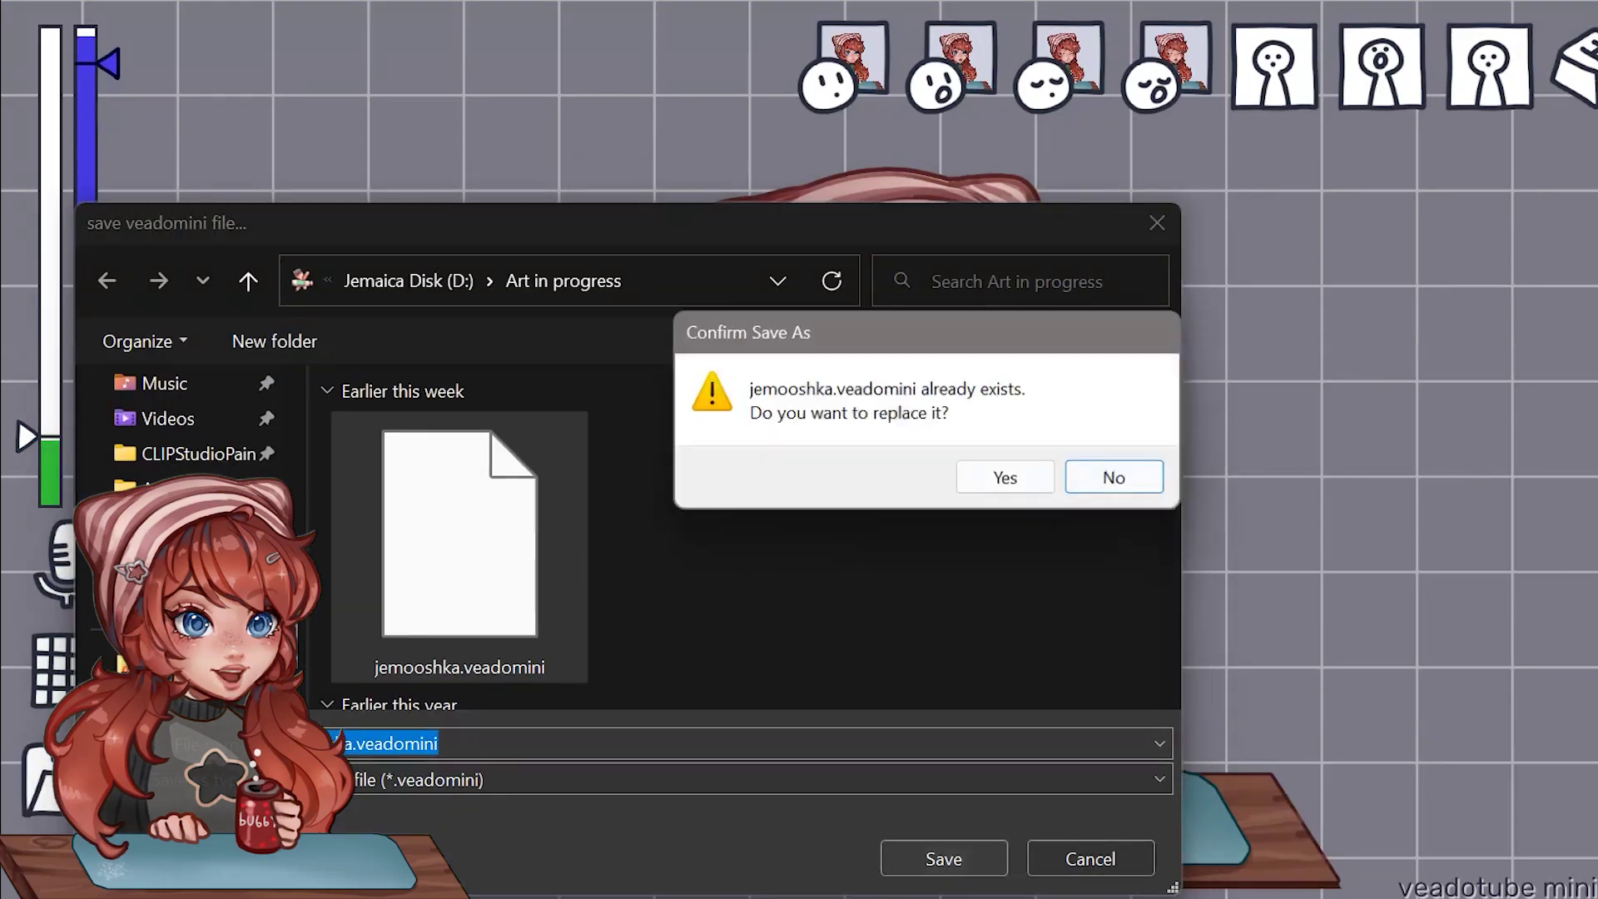
{"action": "left_click", "coordinate": [1010, 479]}
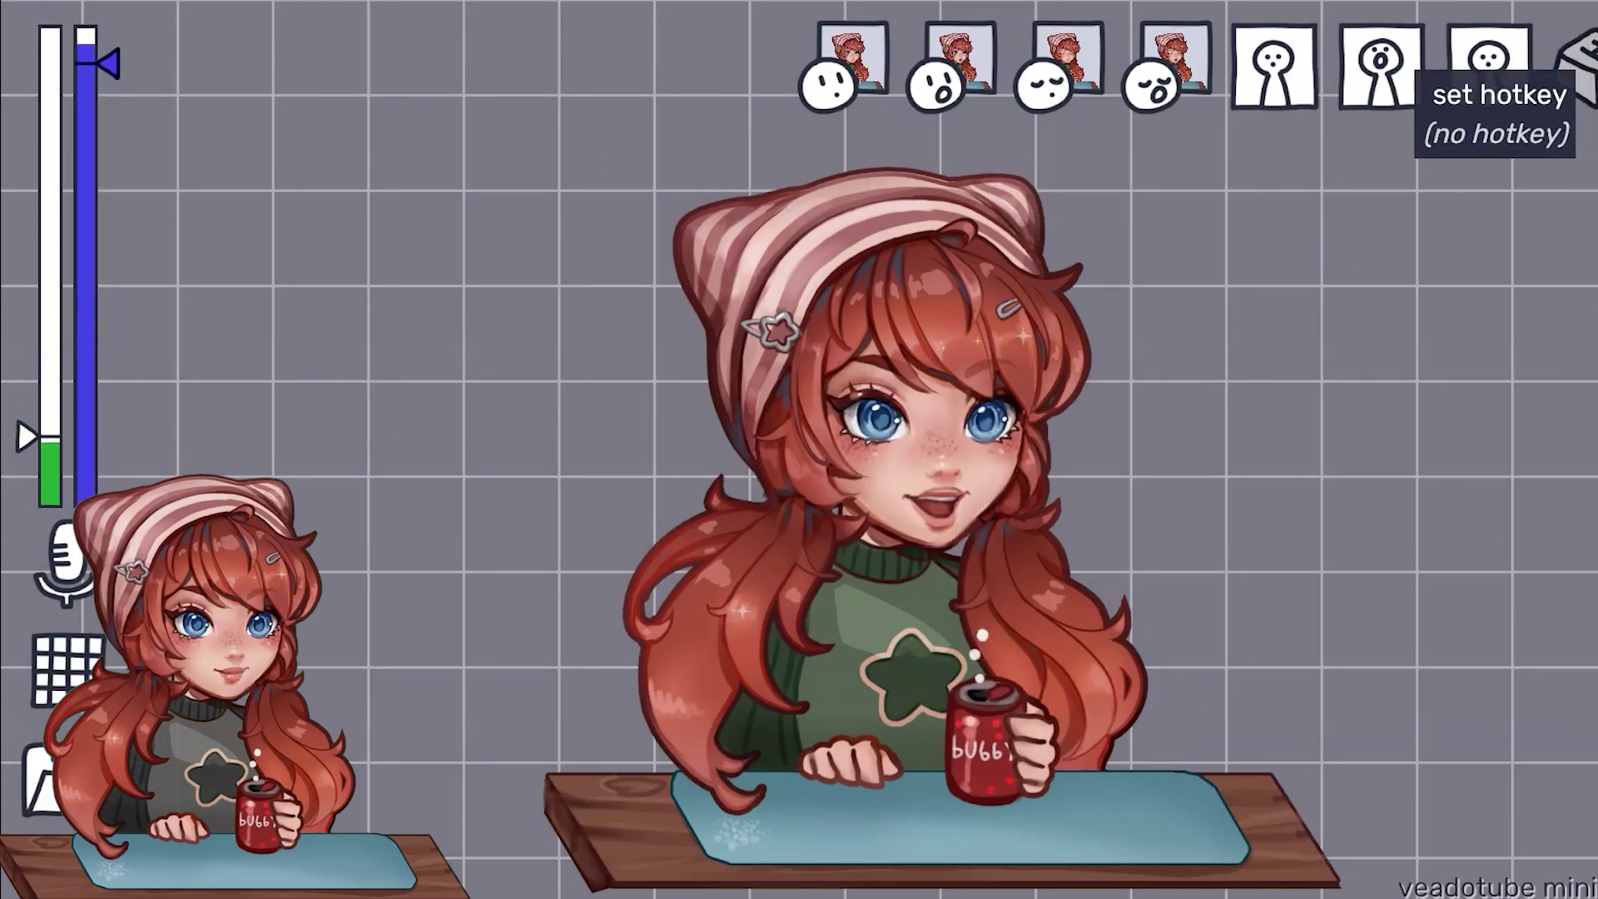
Step: Open the hotkey setting of the soda can avatar and switch to the drawing tablet avatar with its hotkey
{"action": "left_click", "coordinate": [1576, 67]}
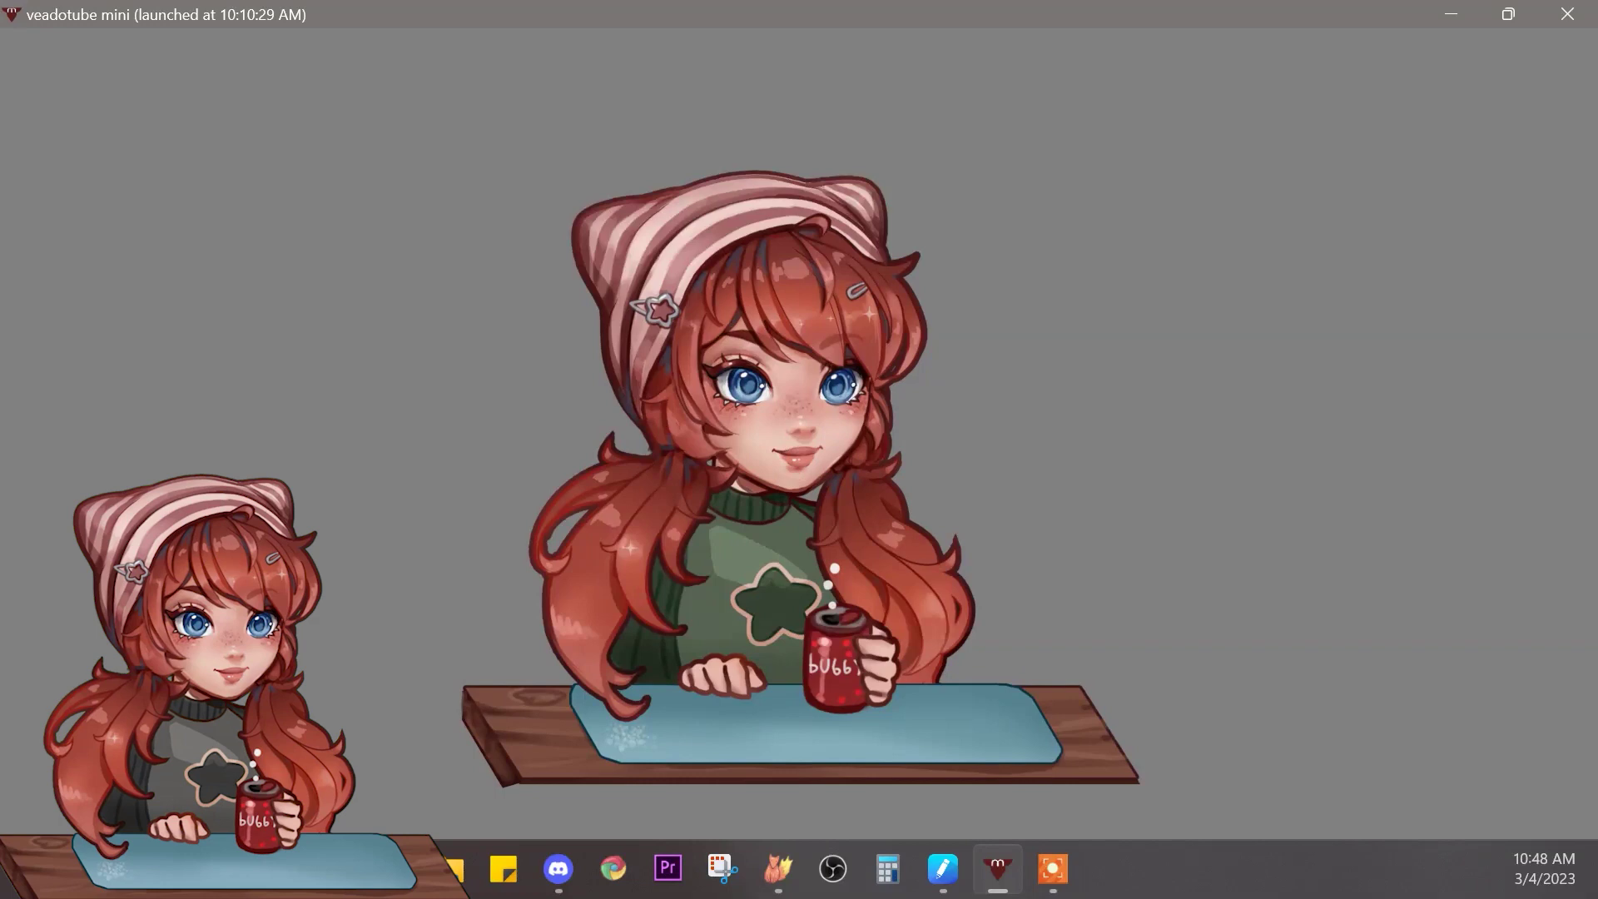
{"action": "mouse_move", "coordinate": [1448, 108]}
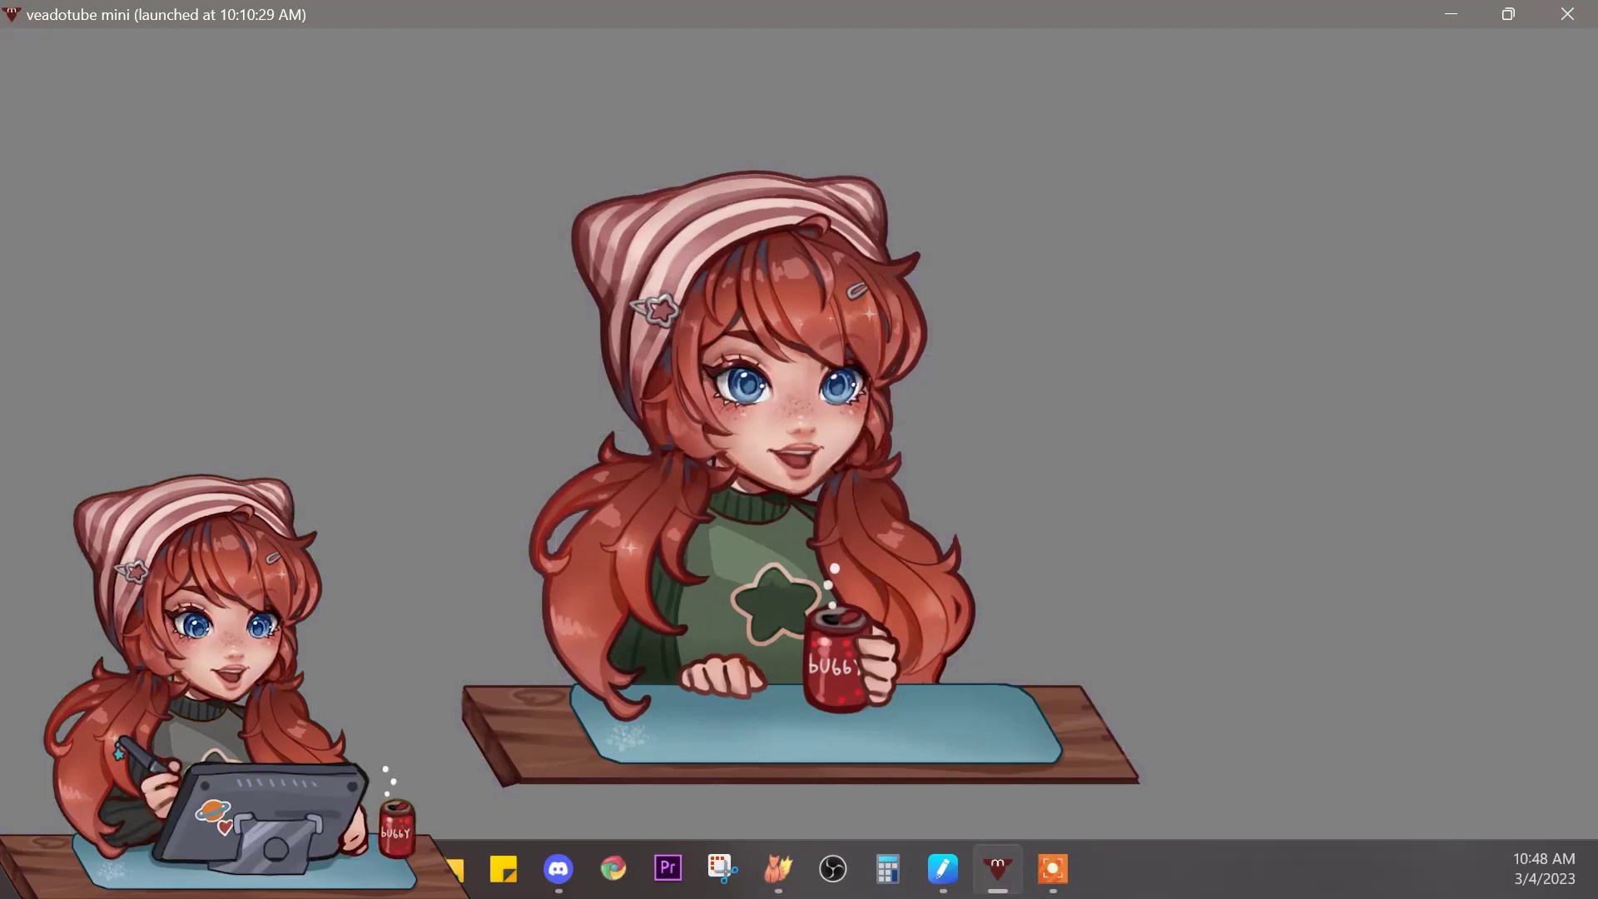
{"action": "key", "text": "1"}
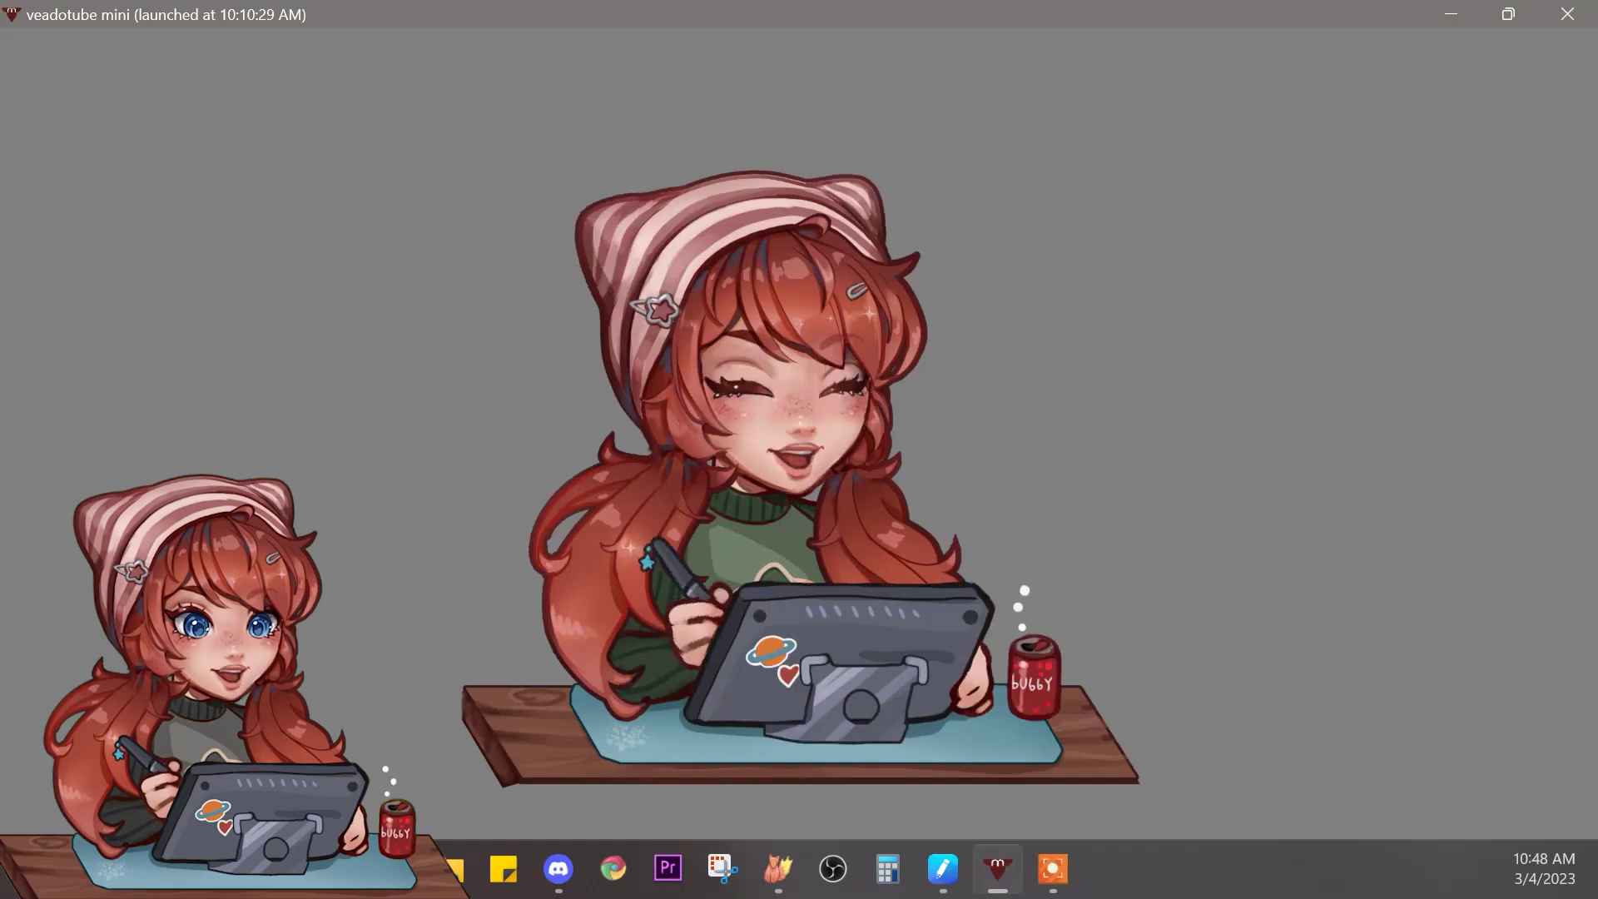
Step: Switch to Premiere Pro with the New folder window open, and preview voiceover.mp4 in the media player
{"action": "key", "text": "alt+Tab"}
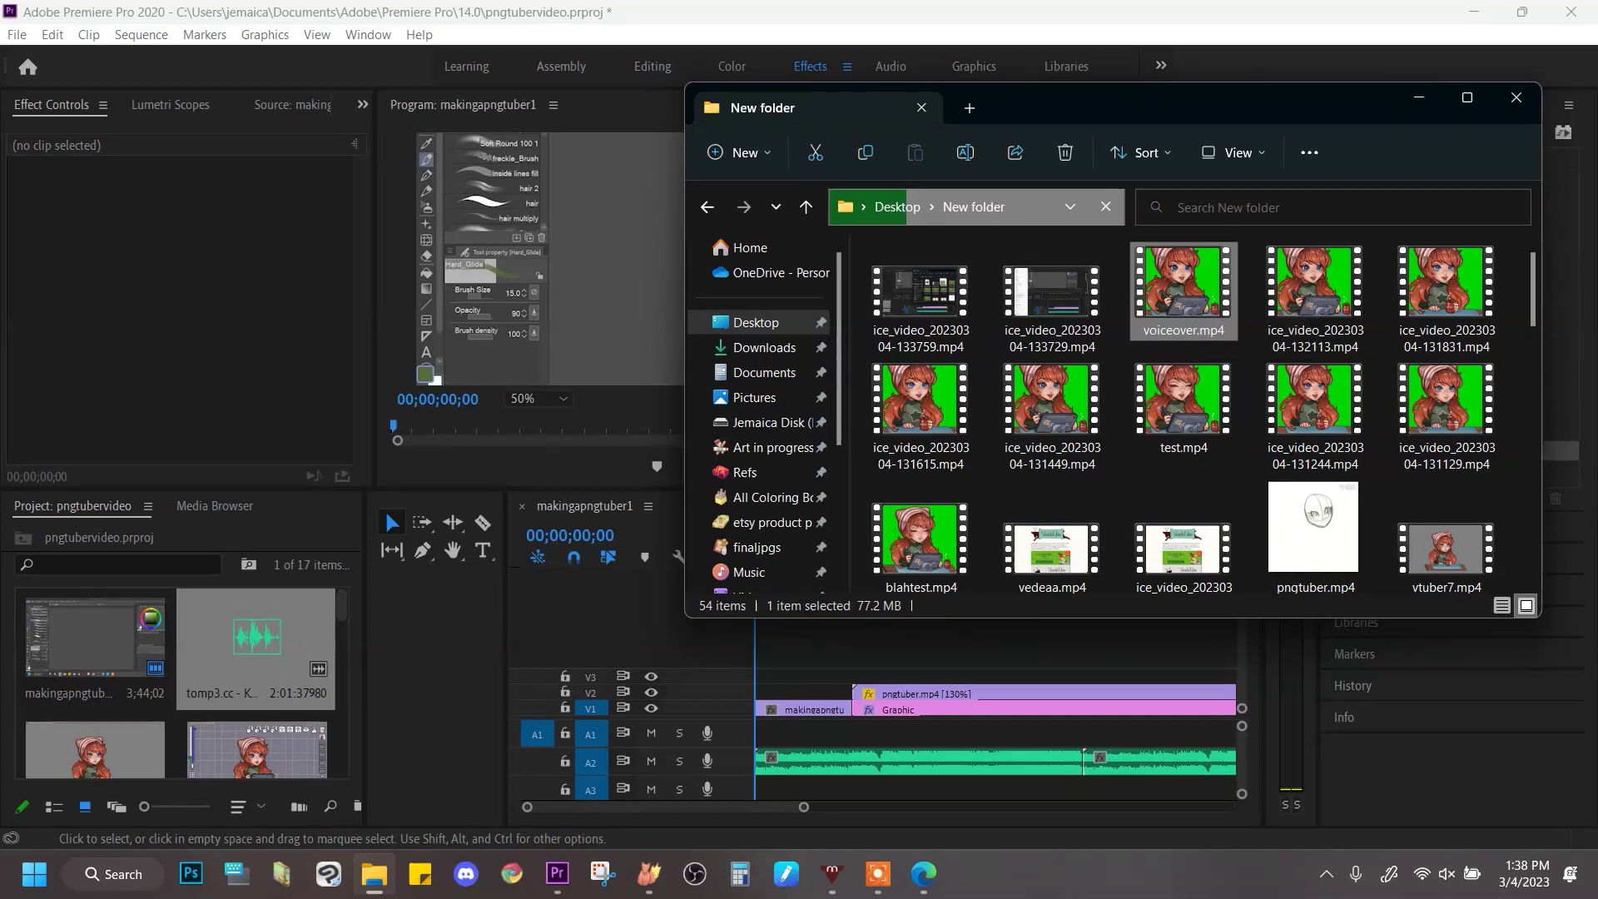
{"action": "double_click", "coordinate": [1188, 290]}
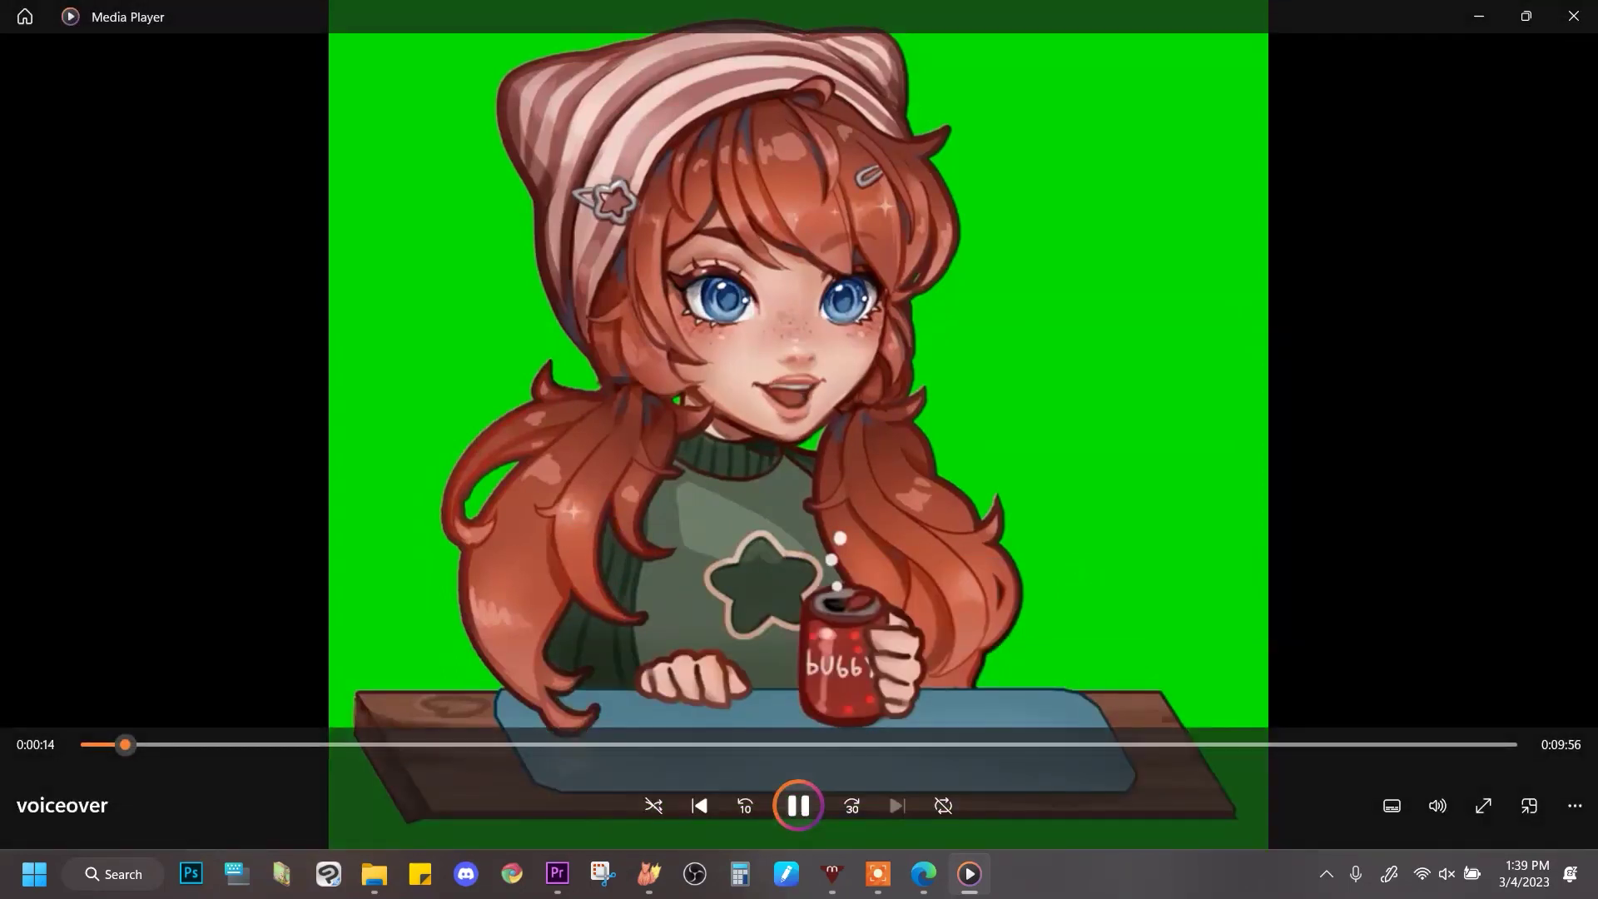
{"action": "left_click", "coordinate": [1573, 16]}
Step: Import voiceover.mp4 into the project and place it on video track V3 at the start of the makingapngtuber1 sequence
{"action": "left_click_drag", "start_coordinate": [1315, 300], "coordinate": [167, 677]}
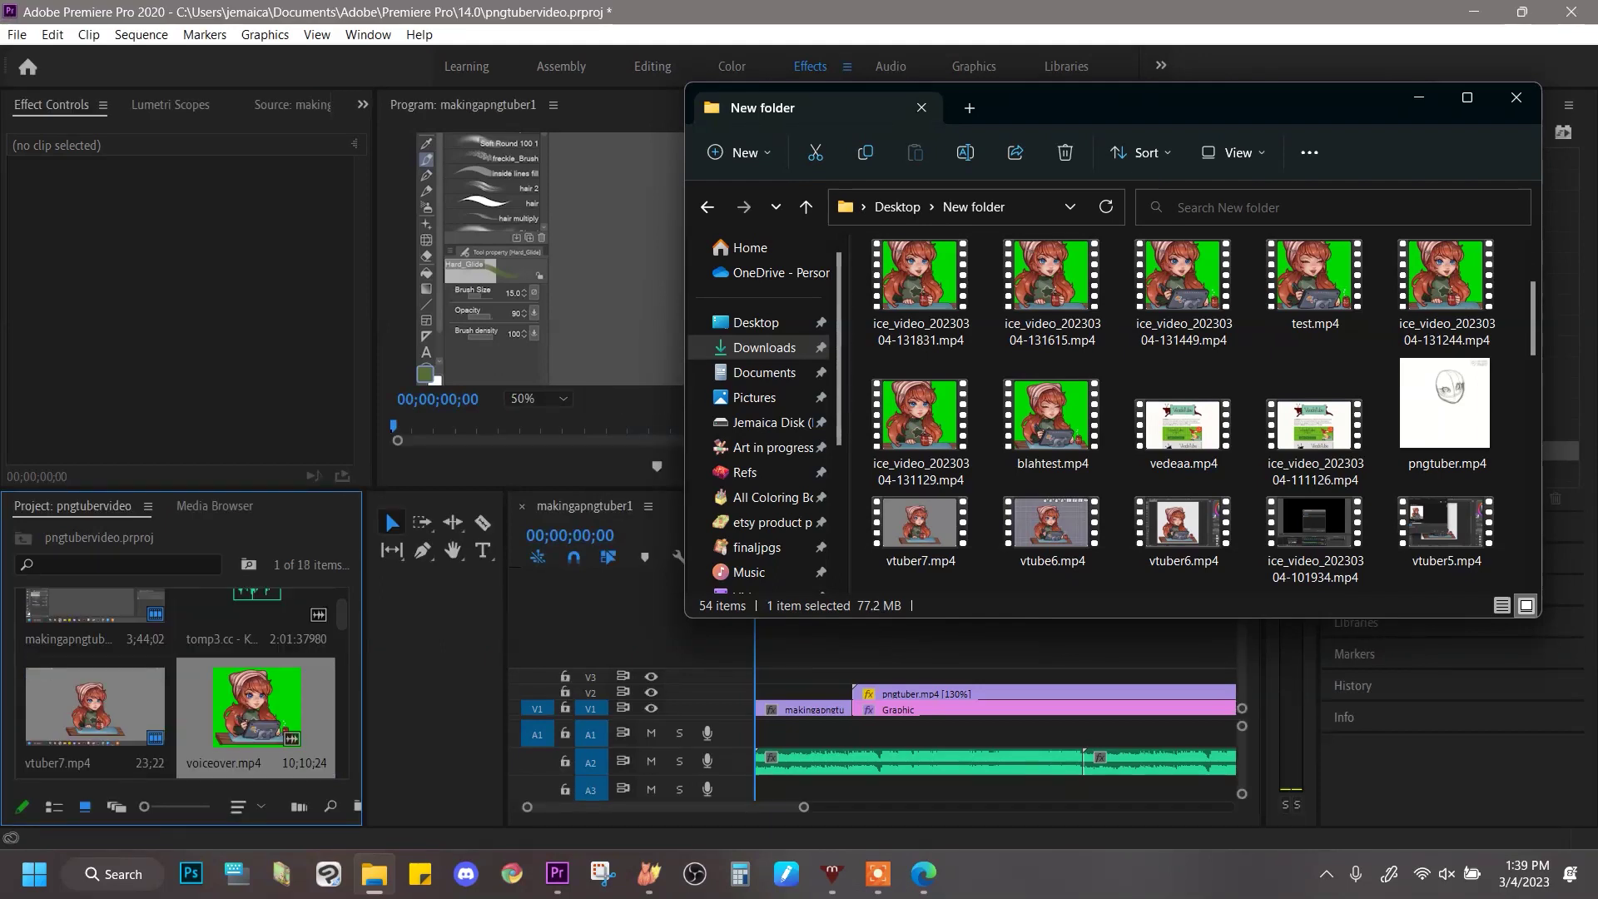
{"action": "left_click", "coordinate": [434, 666]}
{"action": "left_click_drag", "start_coordinate": [256, 708], "coordinate": [775, 678]}
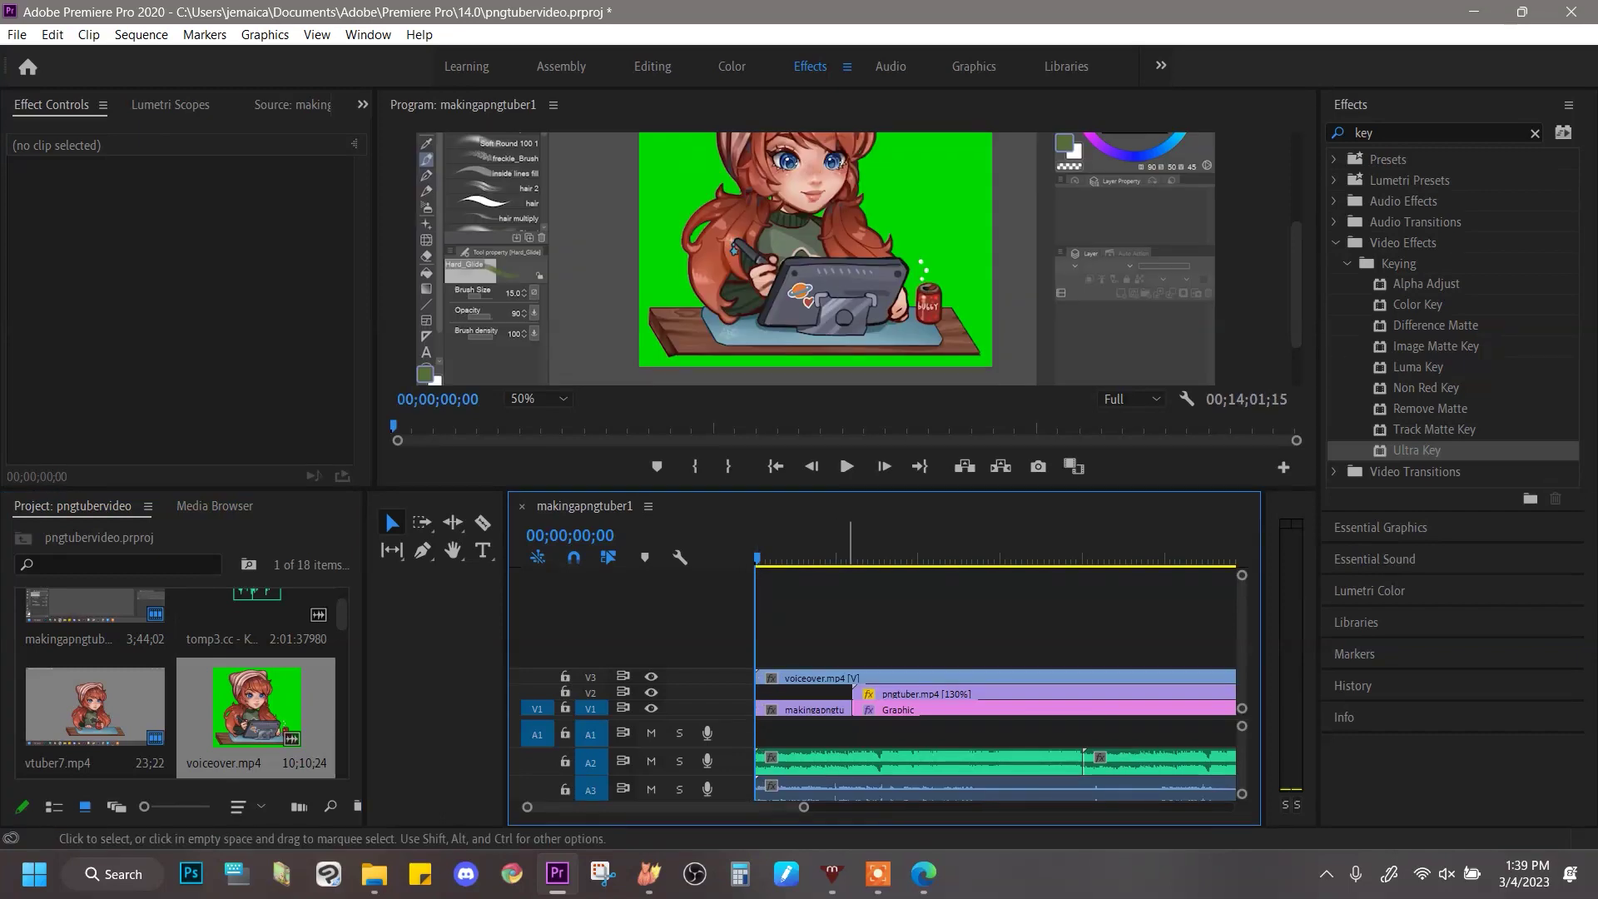
Step: Scale the voiceover clip to about 59.6 and position it in the frame's lower-left corner at about 235, 940
{"action": "double_click", "coordinate": [840, 162]}
{"action": "left_click_drag", "start_coordinate": [840, 162], "coordinate": [837, 177]}
{"action": "left_click_drag", "start_coordinate": [808, 264], "coordinate": [637, 273]}
{"action": "left_click", "coordinate": [537, 399]}
{"action": "left_click", "coordinate": [533, 470]}
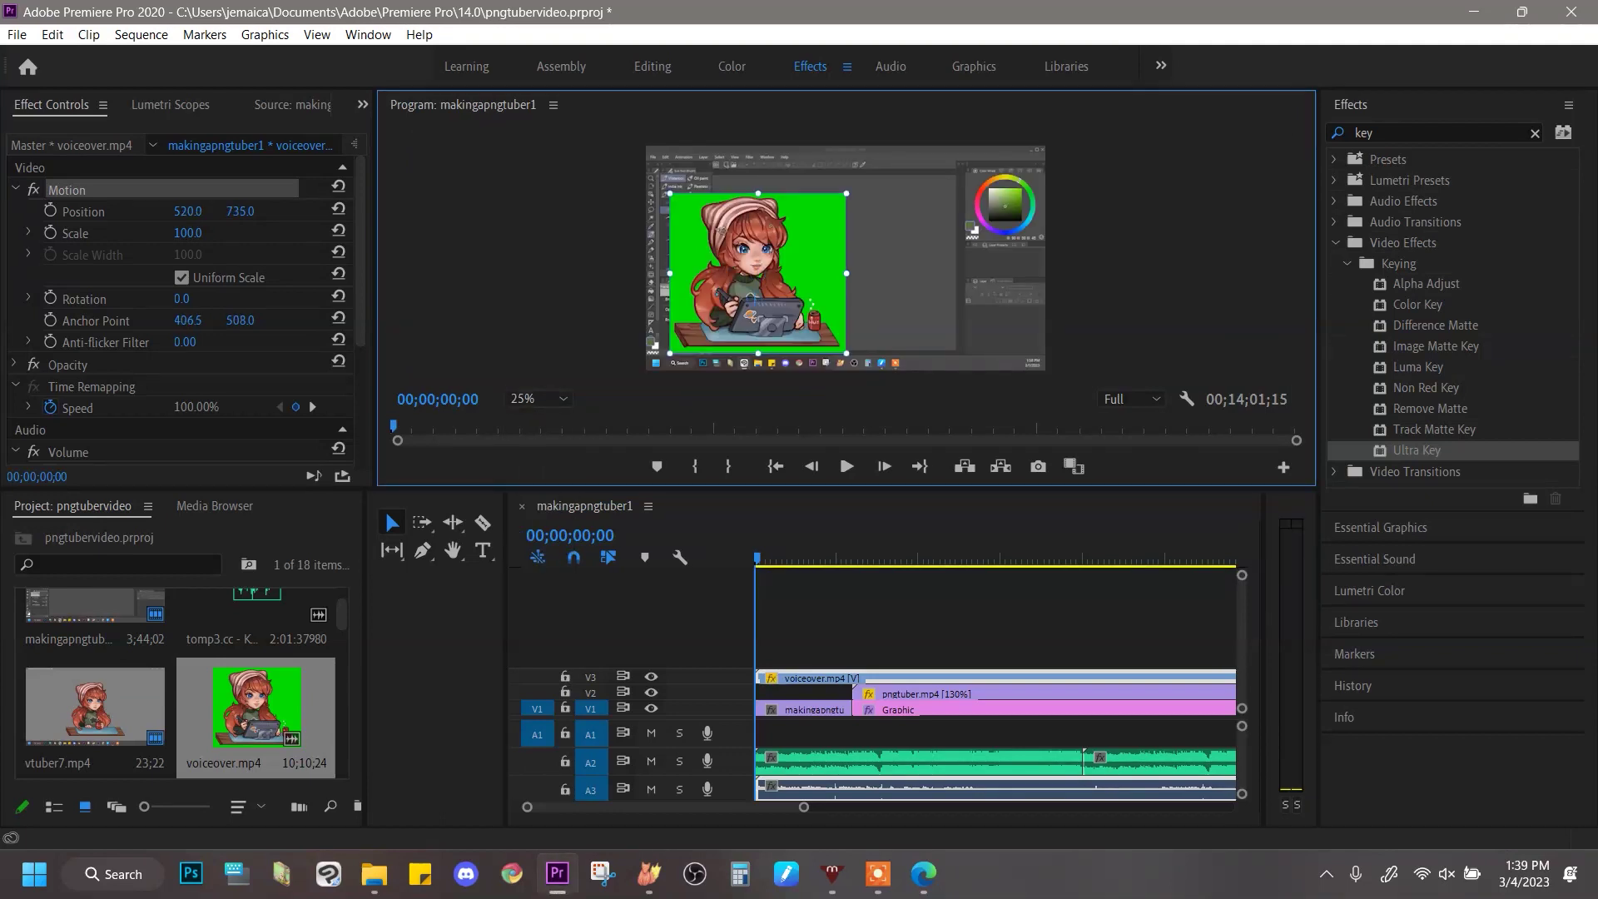
{"action": "left_click_drag", "start_coordinate": [670, 193], "coordinate": [705, 236]}
{"action": "left_click_drag", "start_coordinate": [750, 291], "coordinate": [699, 323]}
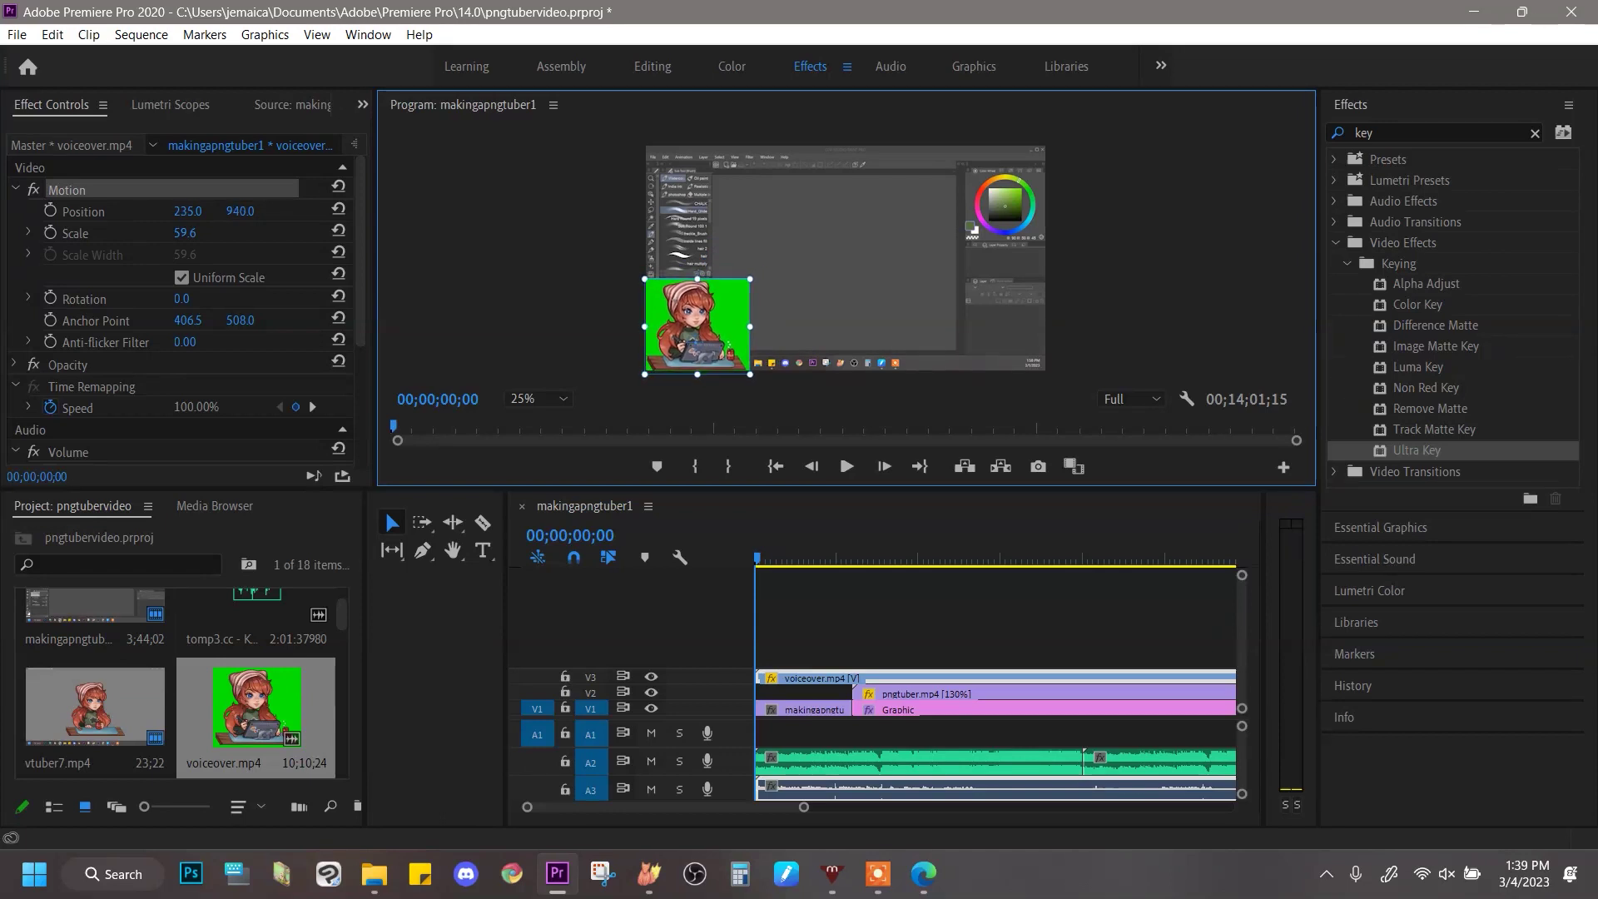
Step: Search the effects for "key" in the Effects workspace and apply Ultra Key to the voiceover.mp4 clip on V3
{"action": "key", "text": "alt+shift+4"}
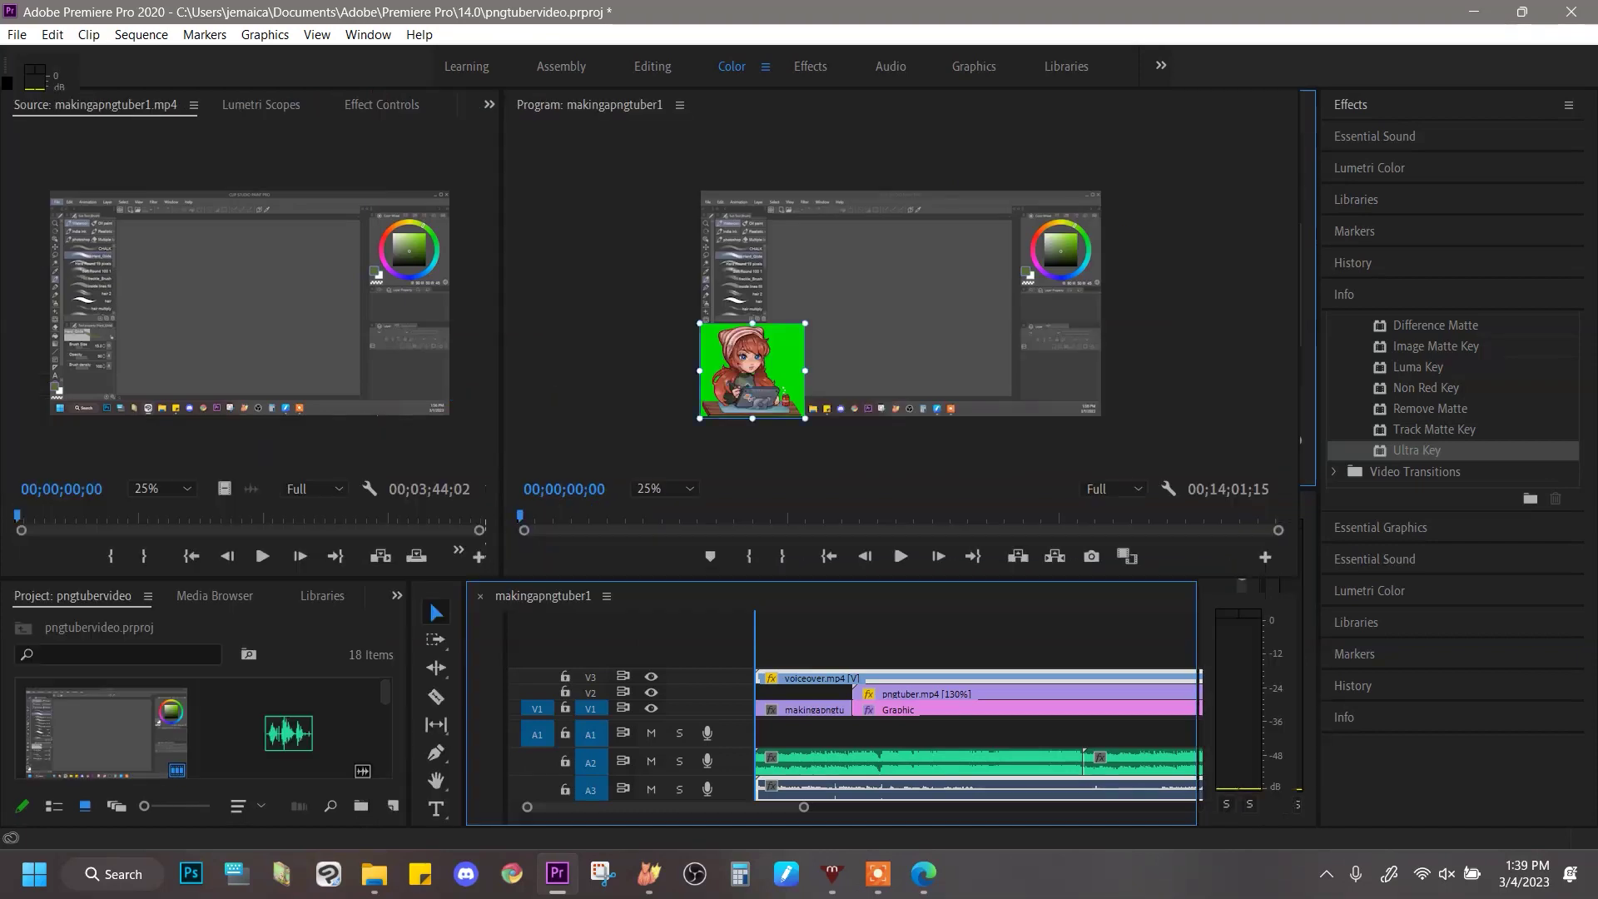
{"action": "key", "text": "alt+shift+5"}
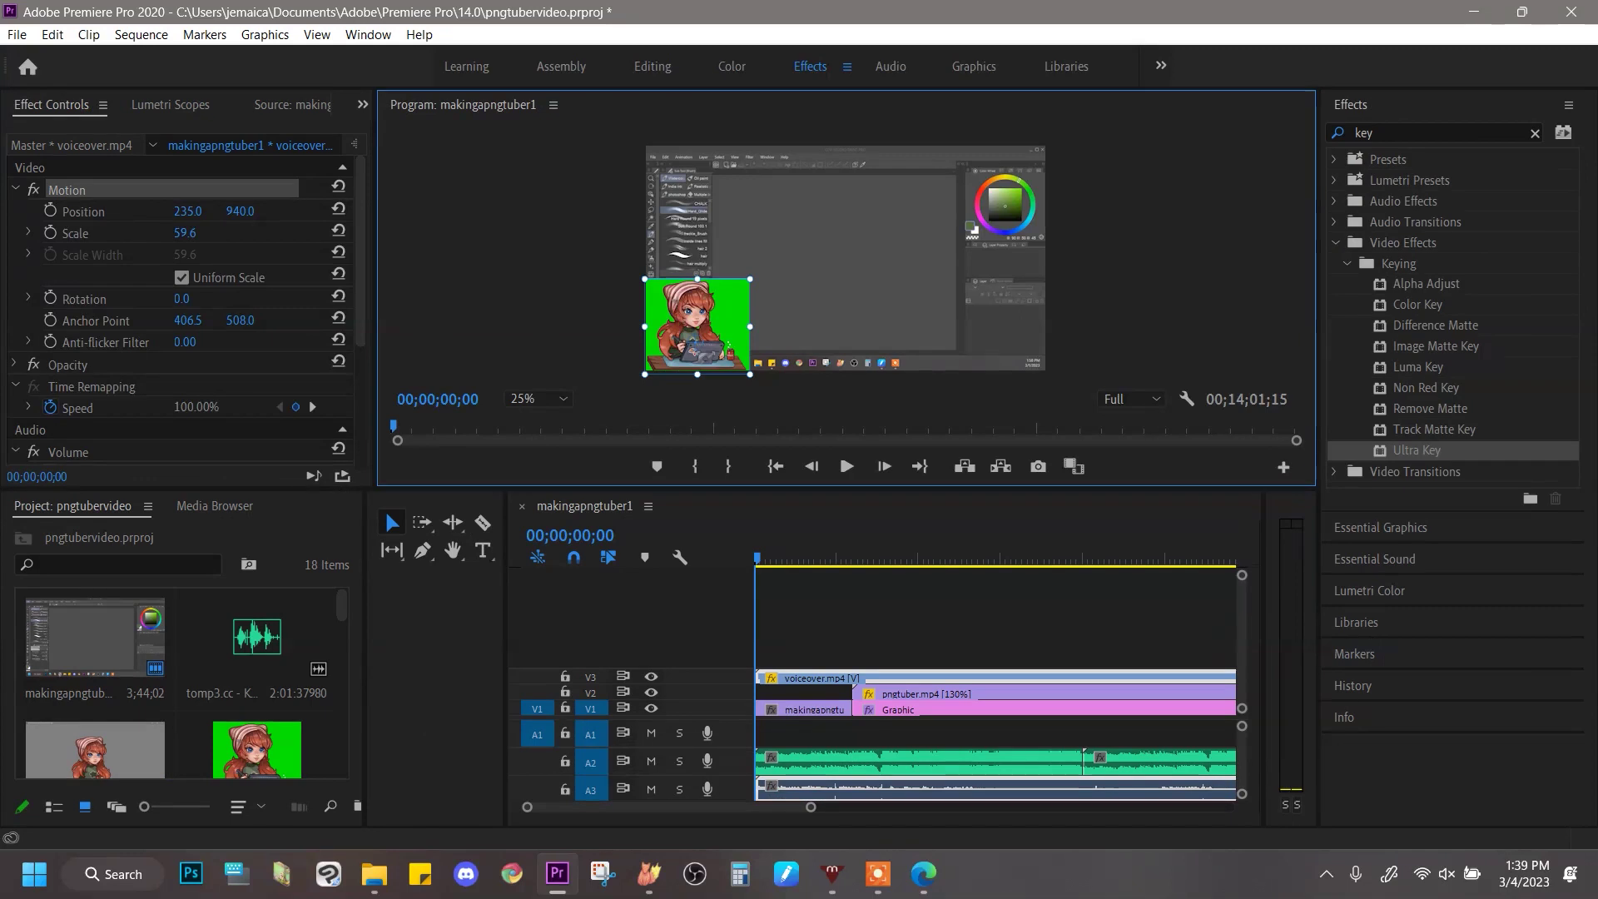
{"action": "left_click", "coordinate": [1534, 132]}
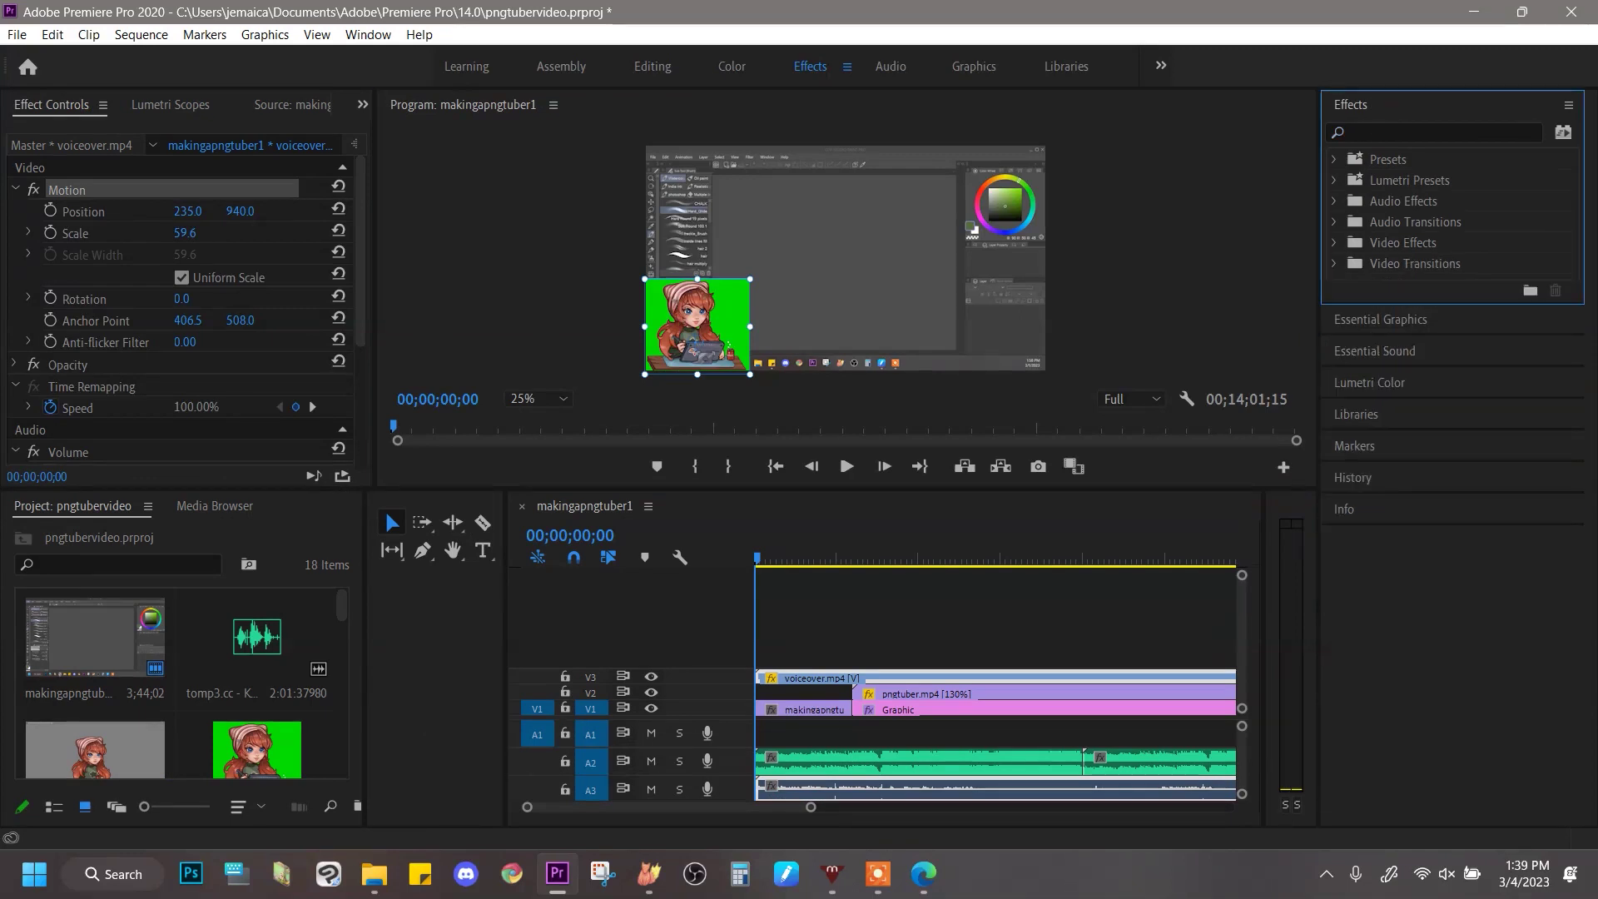
{"action": "left_click", "coordinate": [1355, 133]}
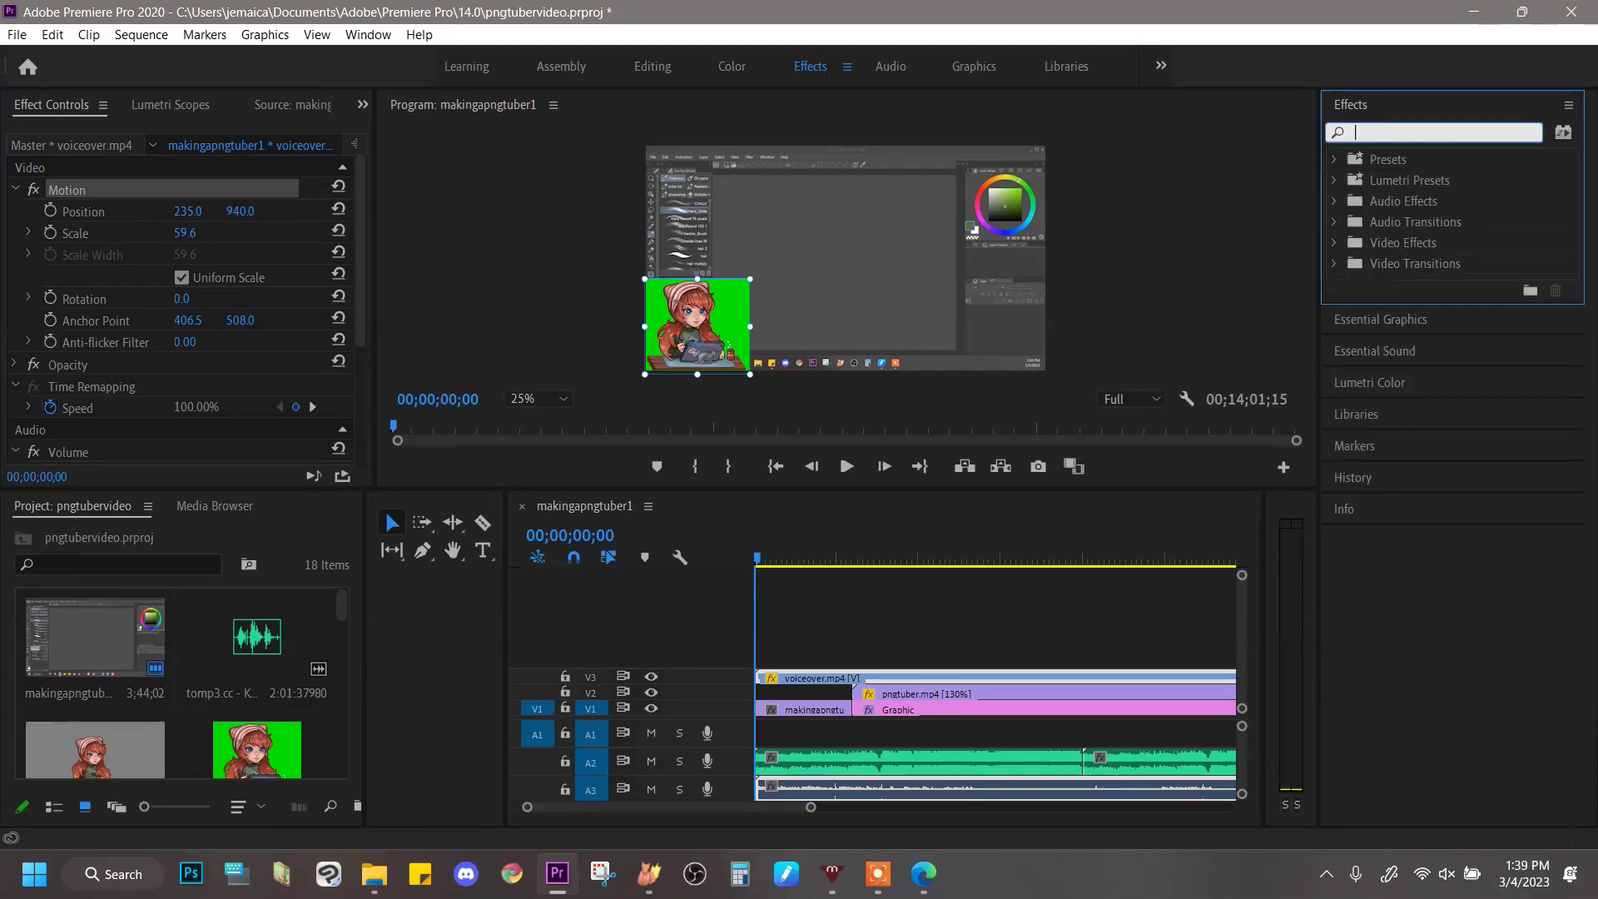
{"action": "type", "text": "ke"}
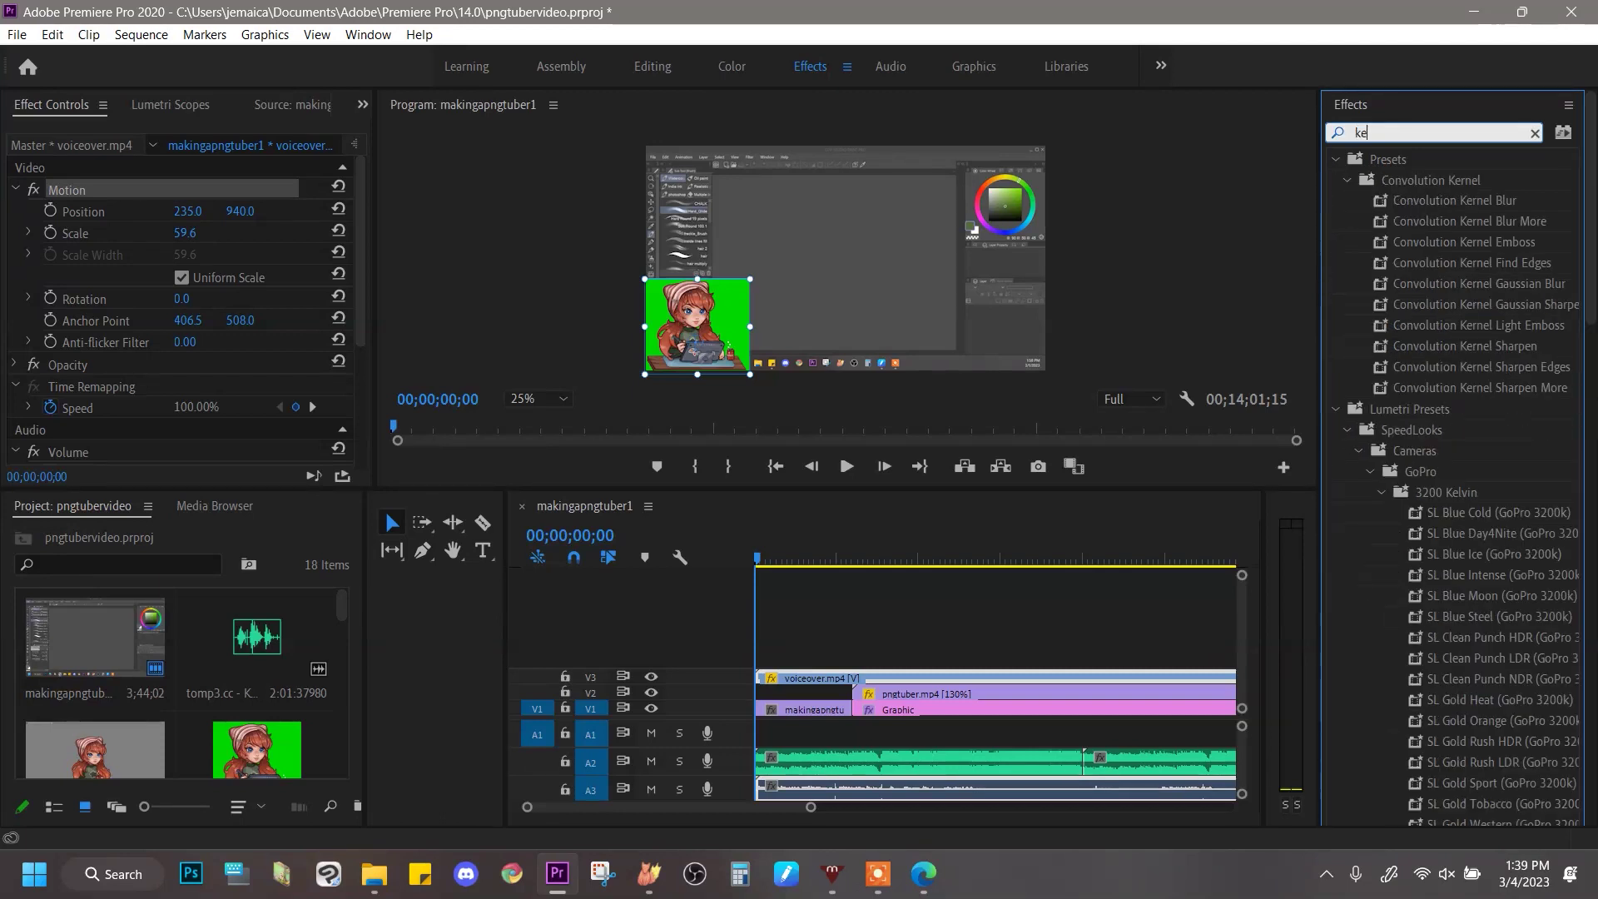
{"action": "type", "text": "y"}
{"action": "key", "text": "Return"}
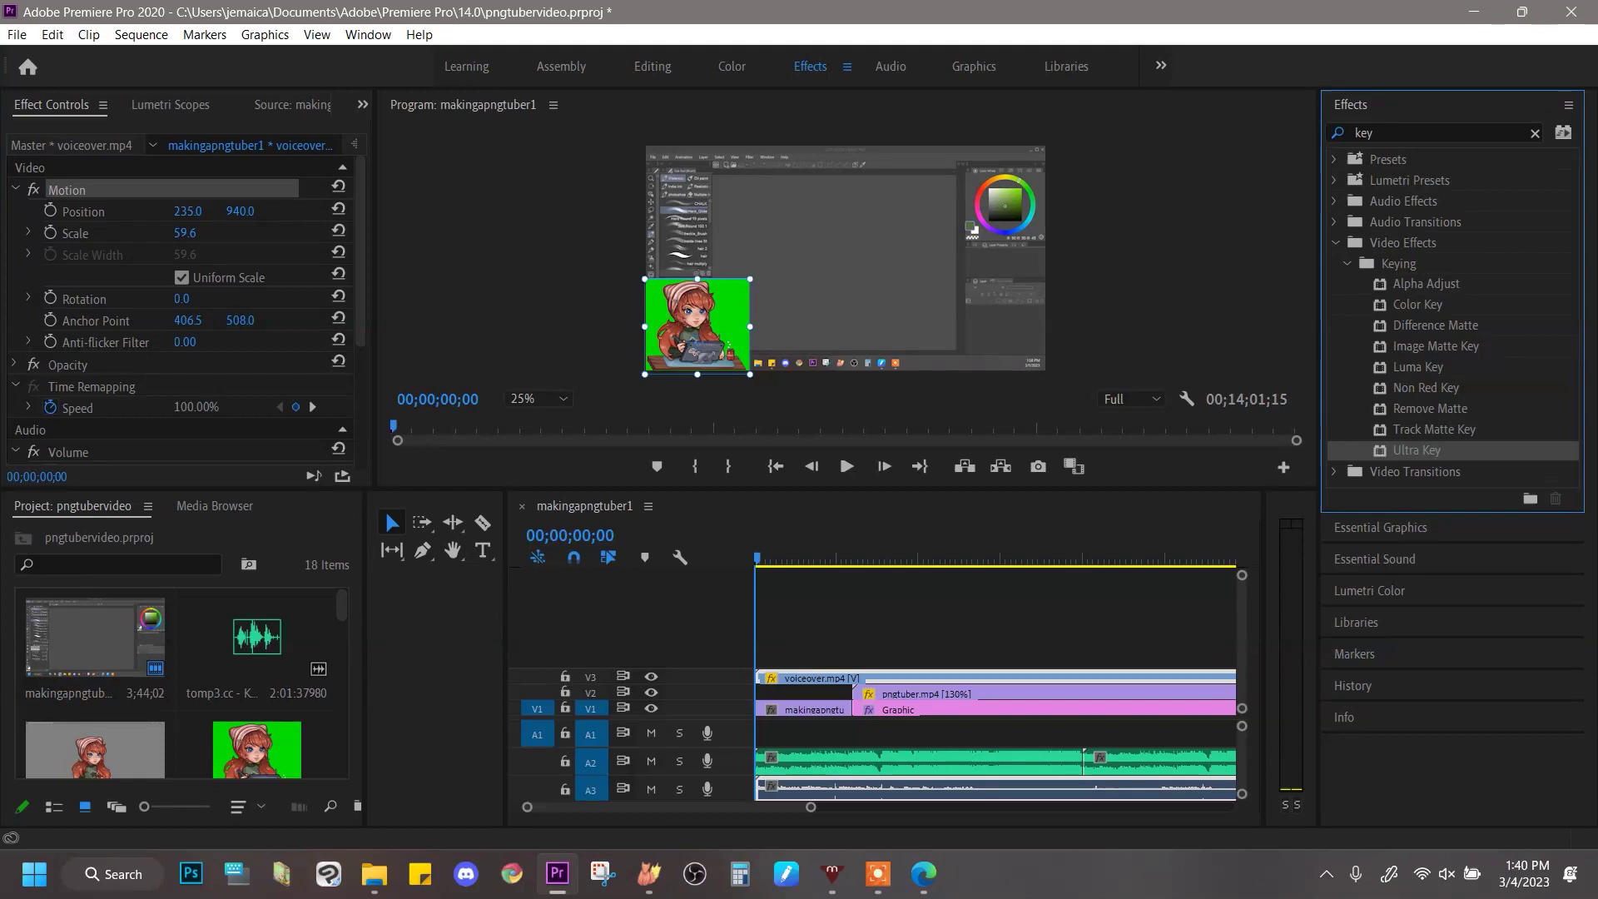
{"action": "left_click_drag", "start_coordinate": [972, 623], "coordinate": [831, 678]}
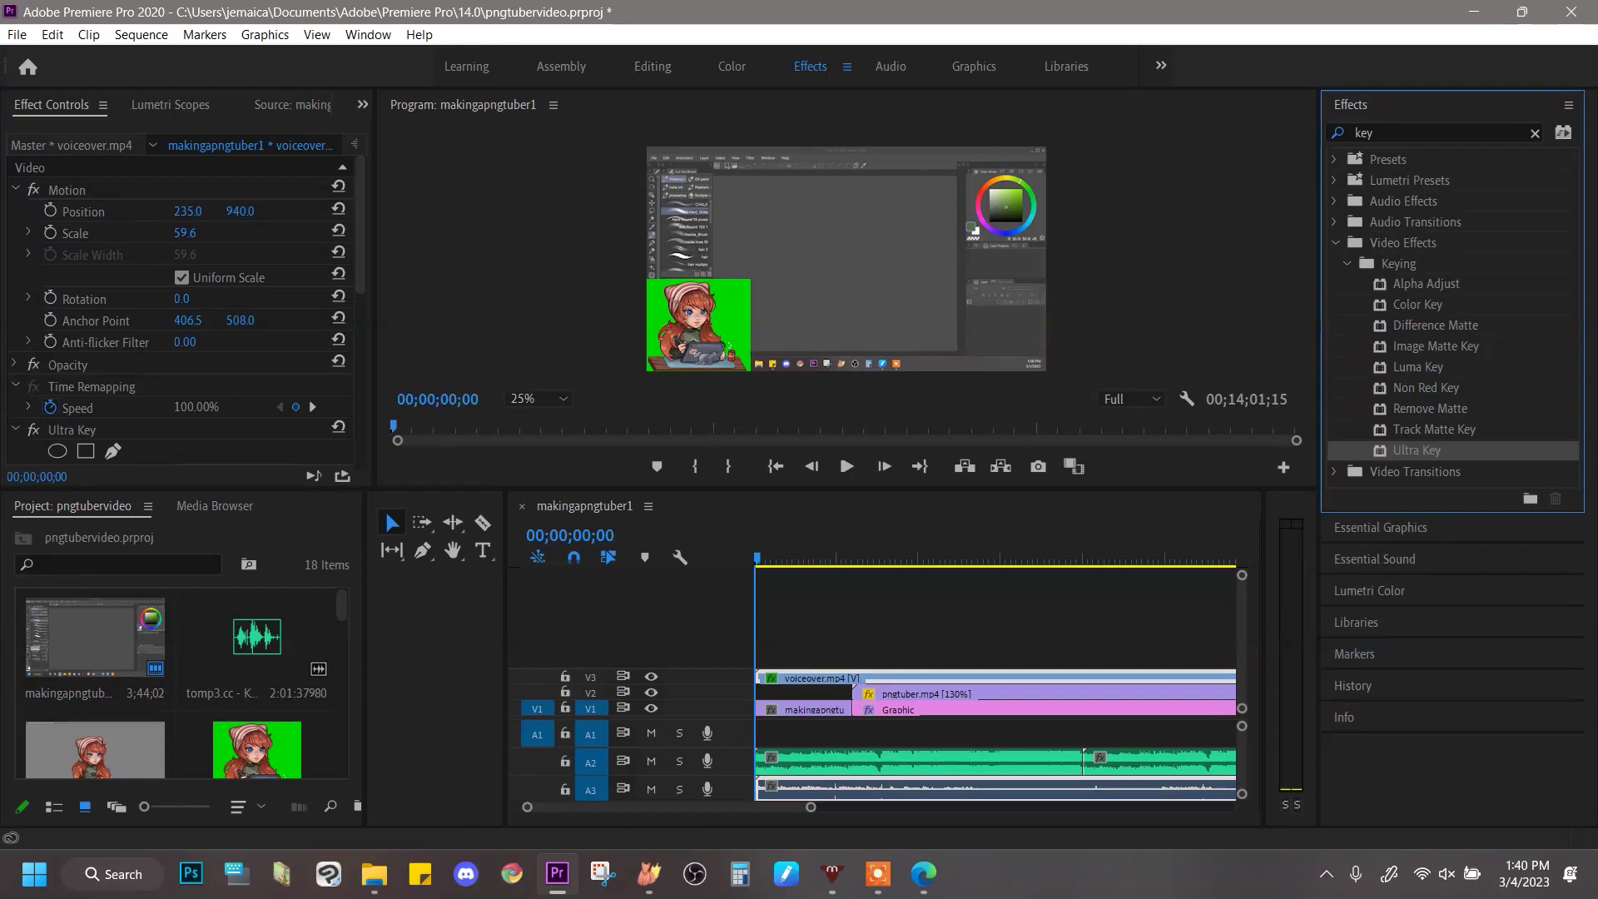
Step: Set the Ultra Key color of the voiceover clip by sampling the green background around the avatar
{"action": "left_click", "coordinate": [362, 104]}
{"action": "left_click", "coordinate": [411, 129]}
{"action": "scroll", "coordinate": [183, 308], "scroll_direction": "down", "scroll_amount": 5}
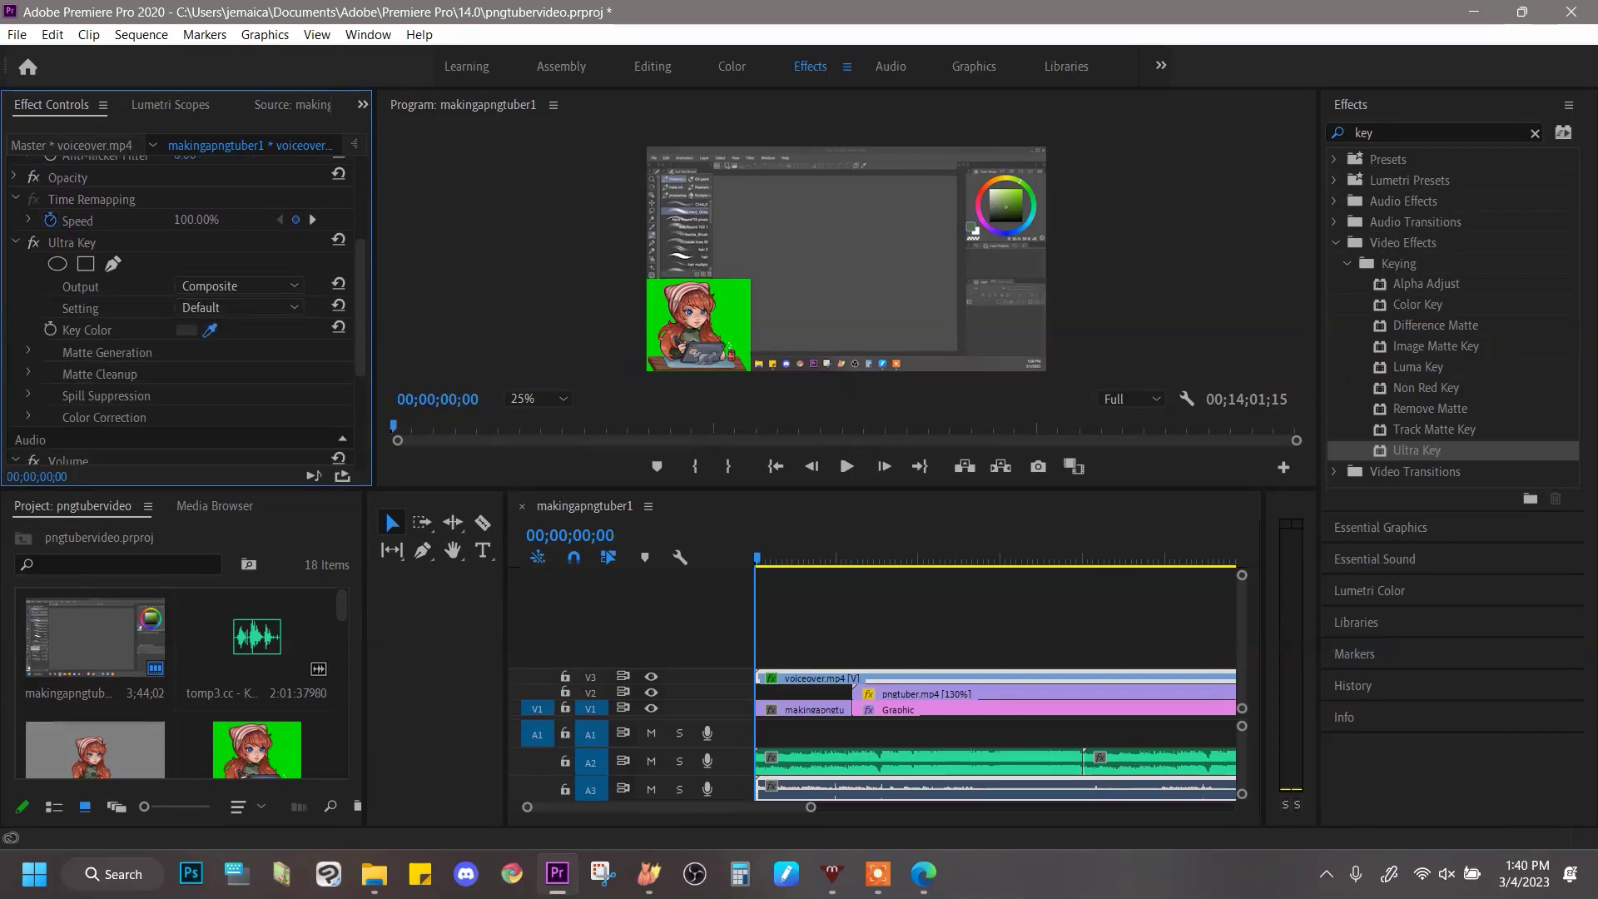
{"action": "left_click", "coordinate": [691, 333]}
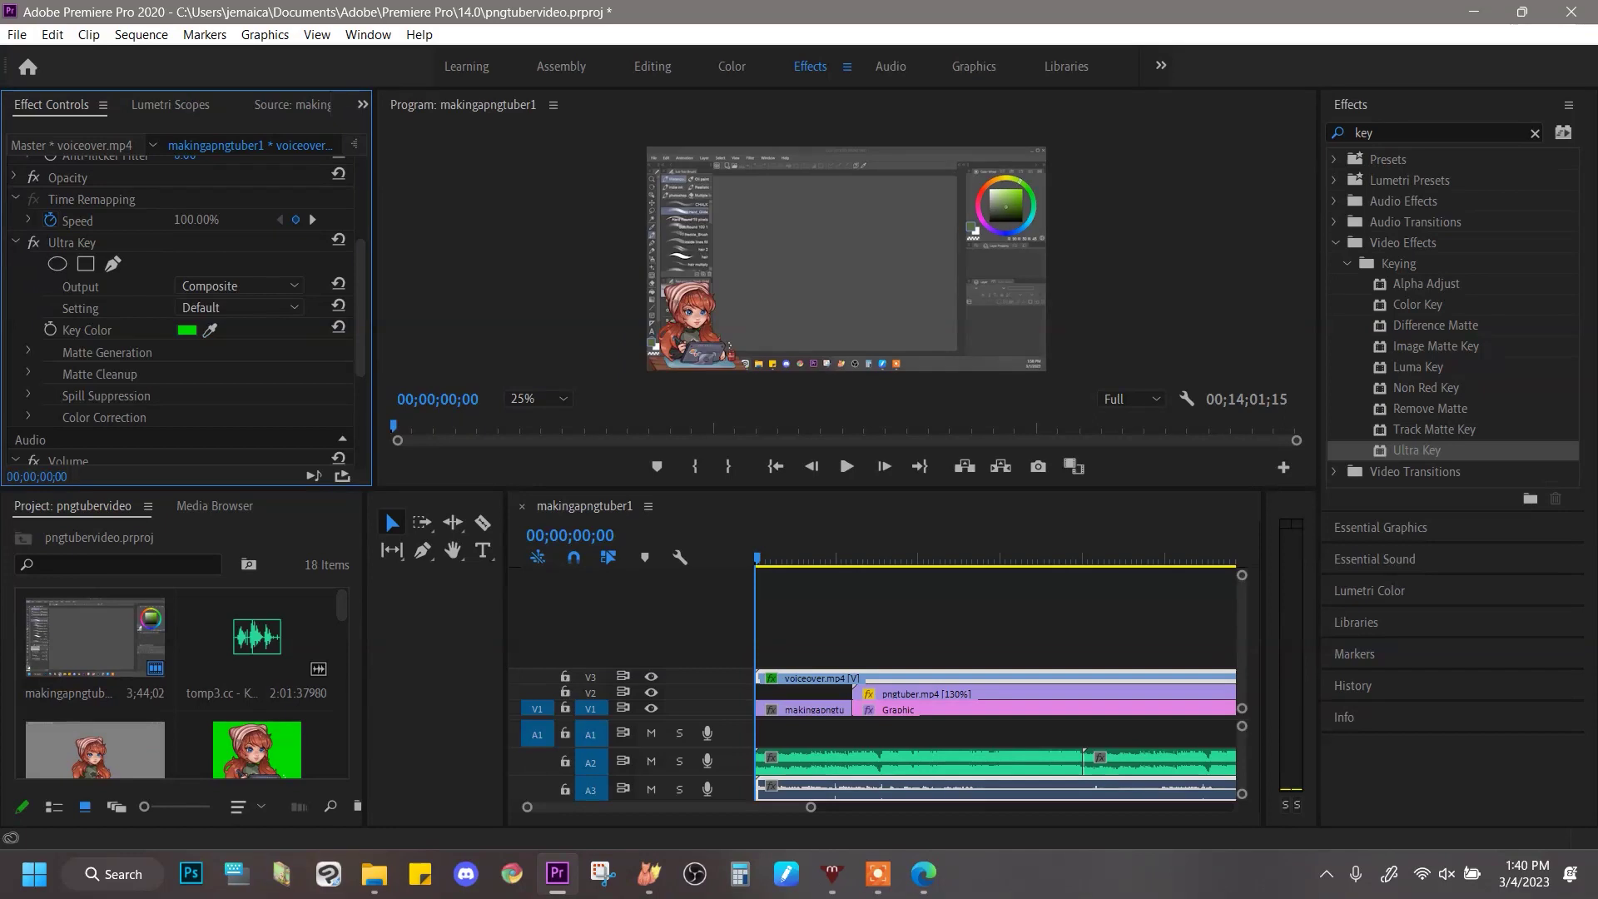
Step: Examine the keyed avatar at 50% zoom in the program preview, view the live avatar in veadotube mini, and return to Premiere Pro
{"action": "left_click", "coordinate": [539, 399]}
{"action": "left_click", "coordinate": [533, 491]}
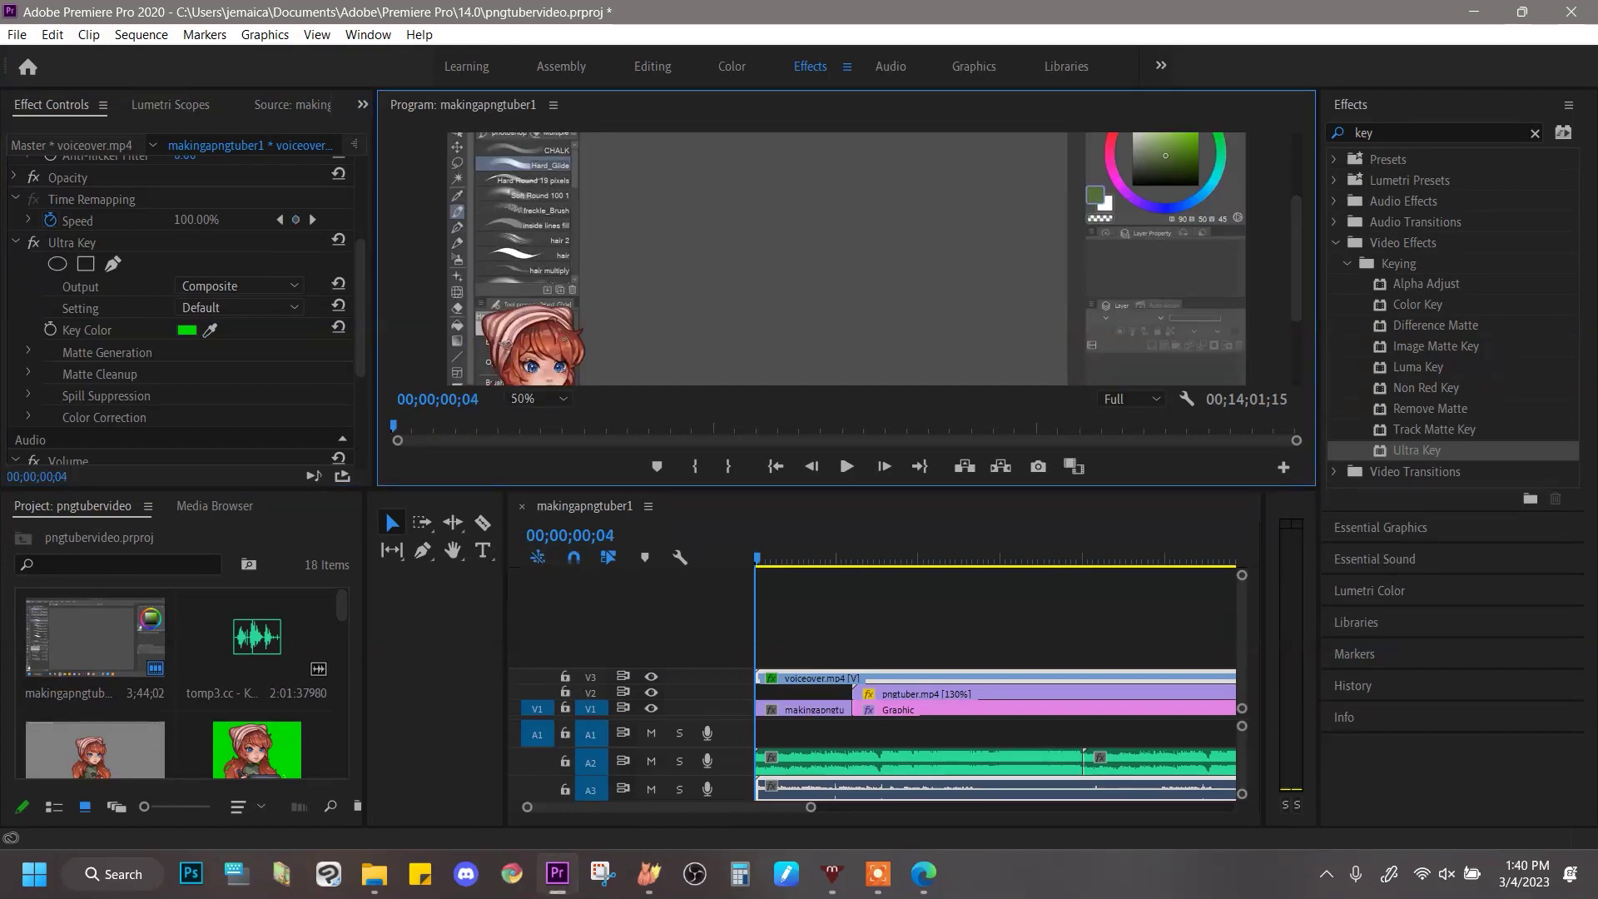
{"action": "scroll", "coordinate": [846, 258], "scroll_direction": "down", "scroll_amount": 5}
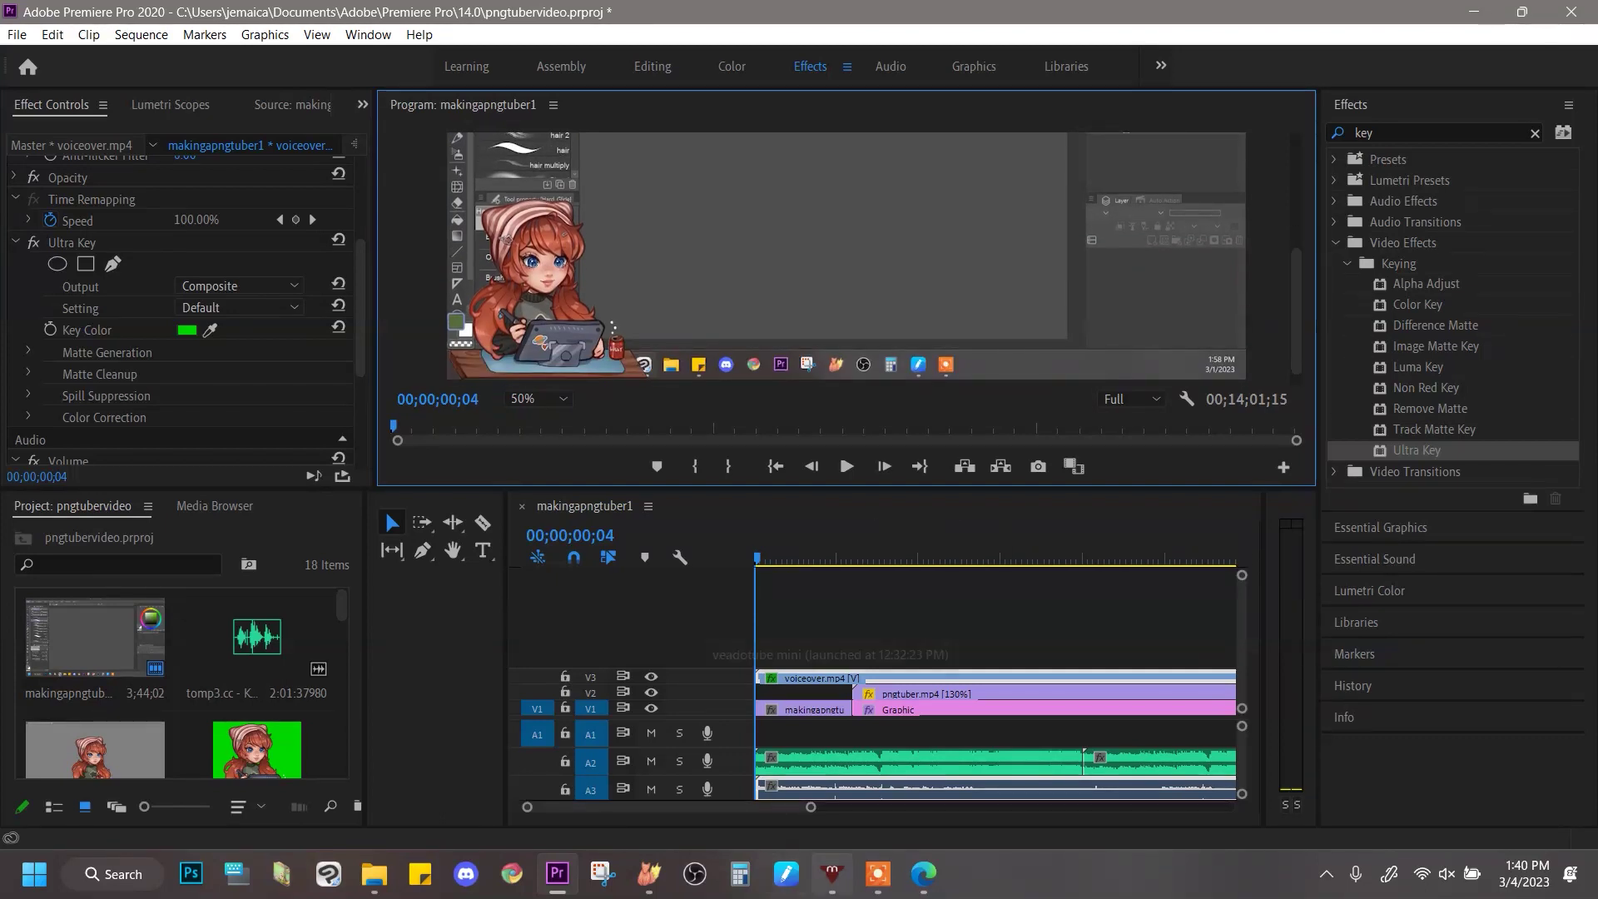
{"action": "left_click", "coordinate": [832, 874]}
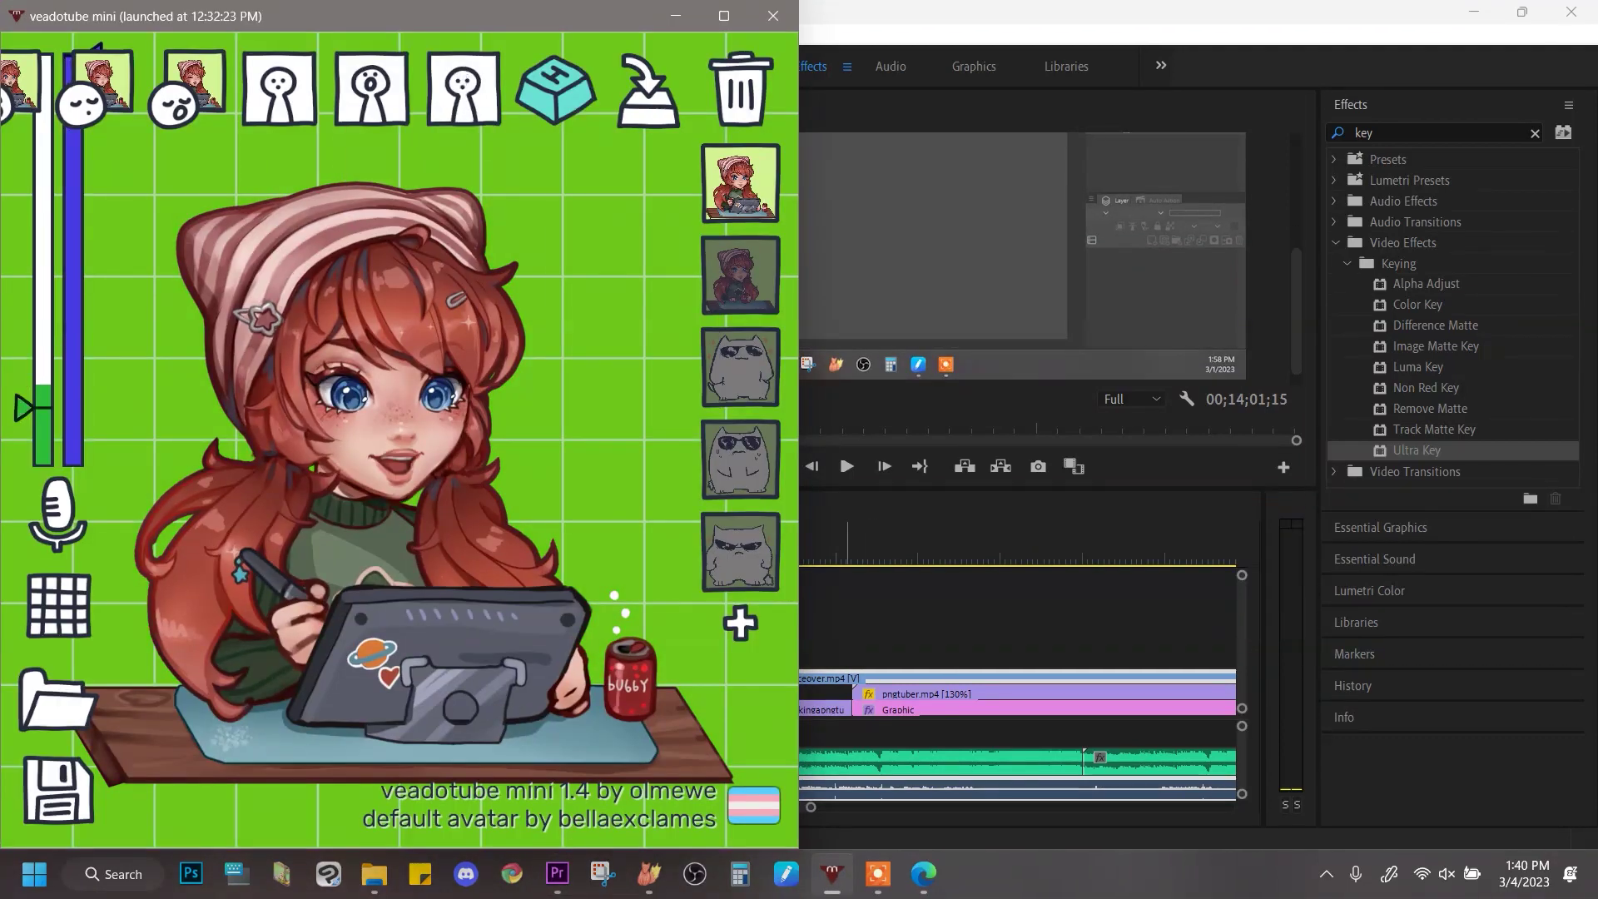
{"action": "key", "text": "alt+Tab"}
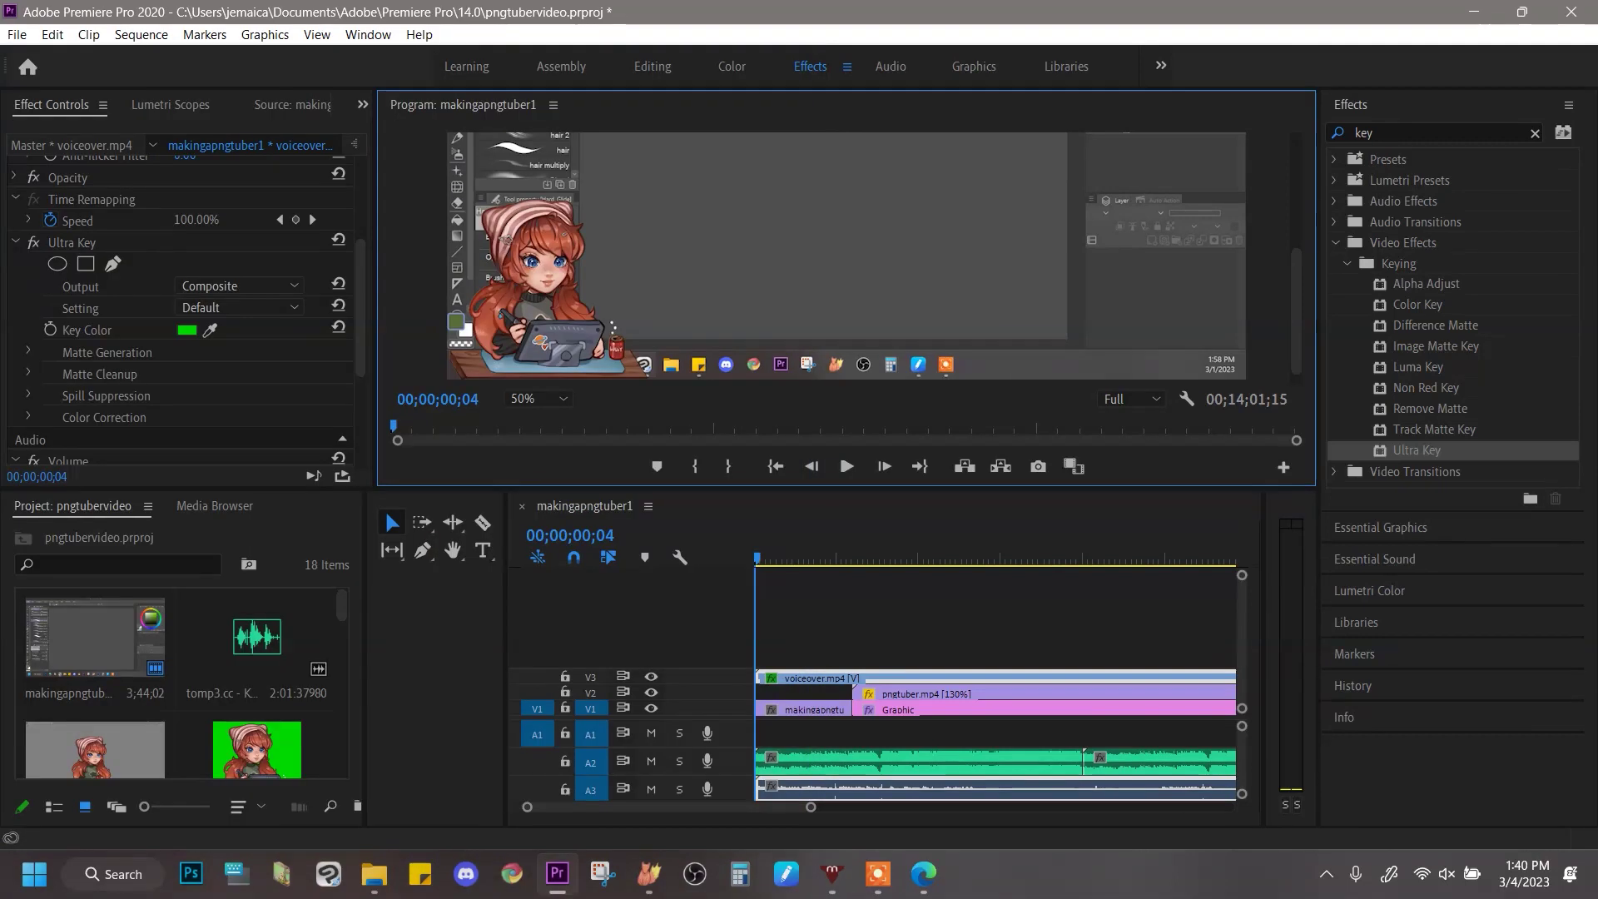
{"action": "mouse_move", "coordinate": [779, 556]}
{"action": "left_mouse_down"}
{"action": "mouse_move", "coordinate": [949, 558]}
{"action": "mouse_move", "coordinate": [757, 558]}
{"action": "left_mouse_up"}
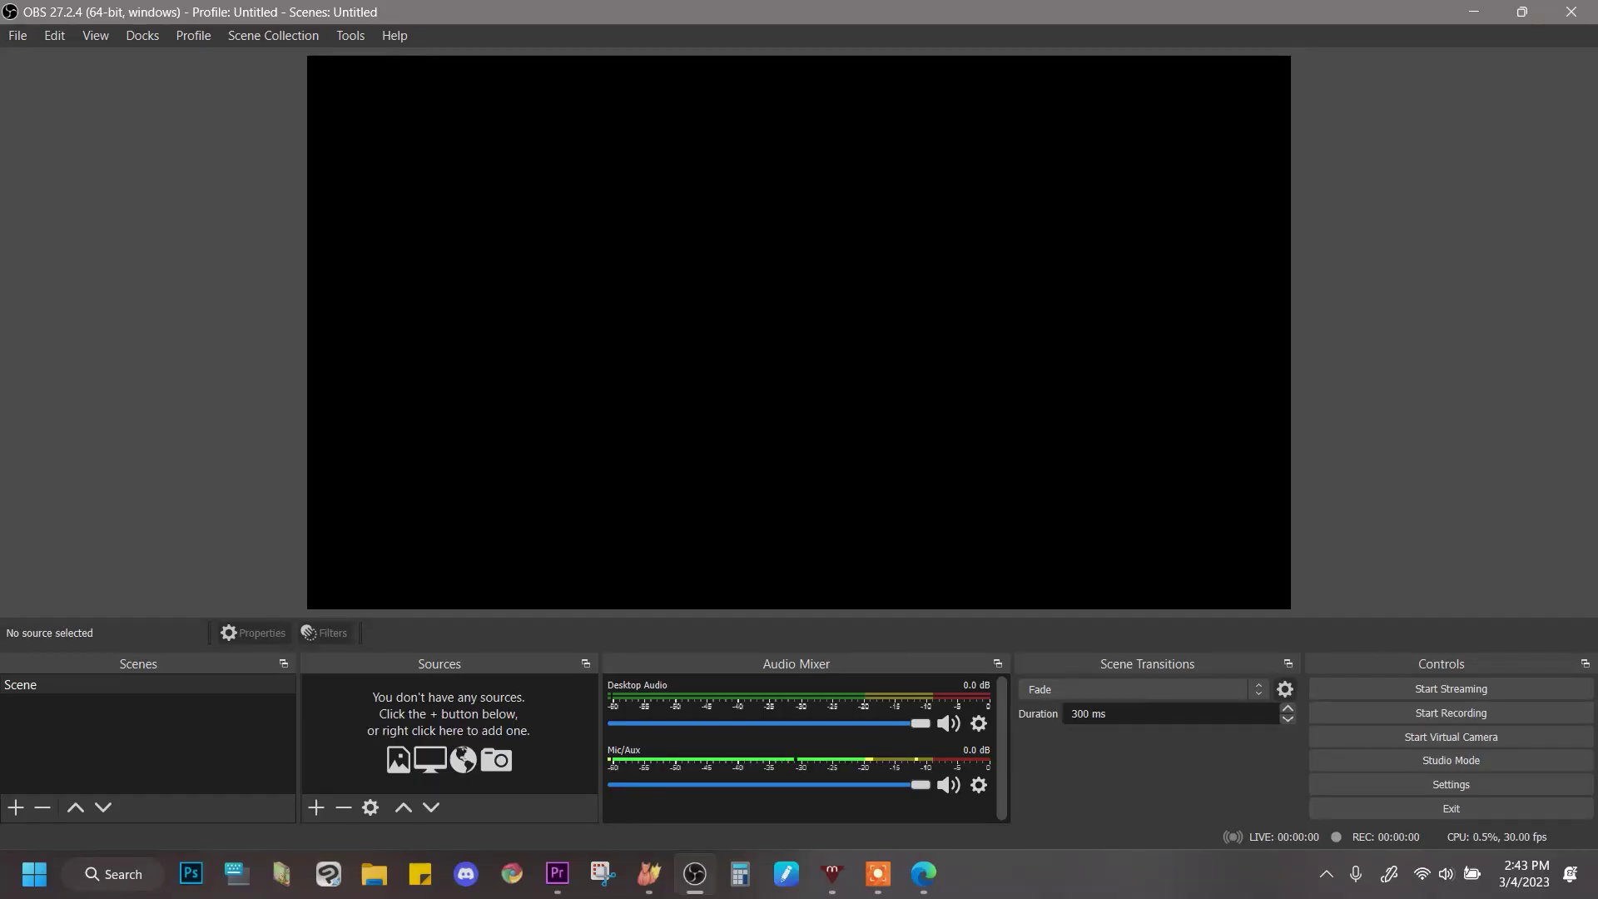
Step: View the green-screen avatar in veadotube mini, return to OBS, and add a Display Capture source of Display 1 to the scene
{"action": "left_click", "coordinate": [832, 873]}
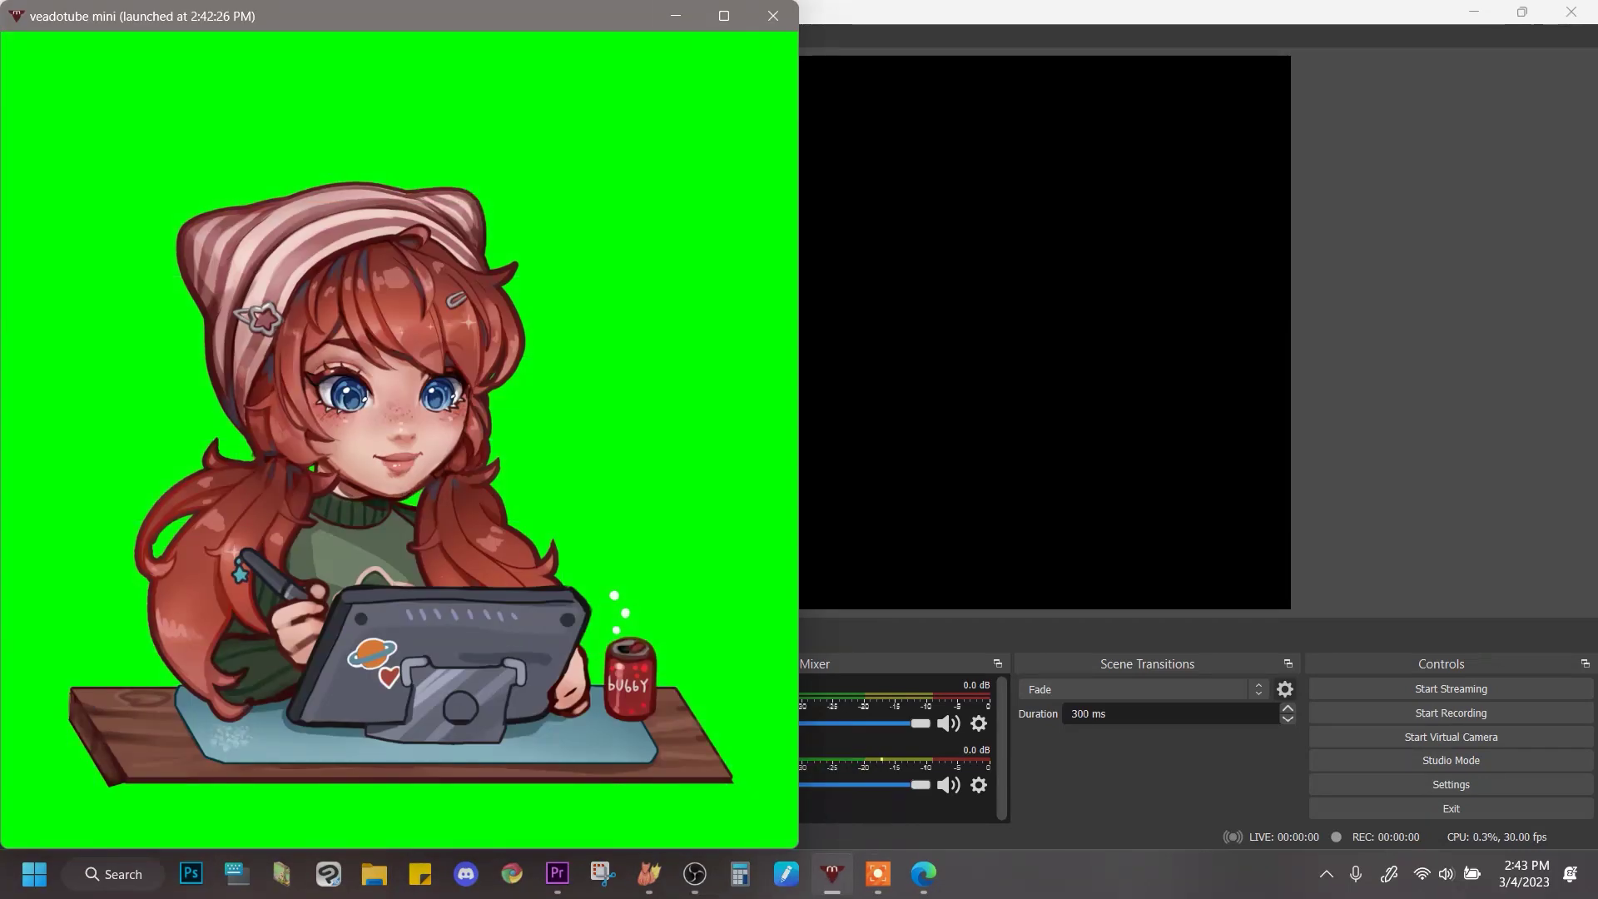
{"action": "key", "text": "alt+Tab"}
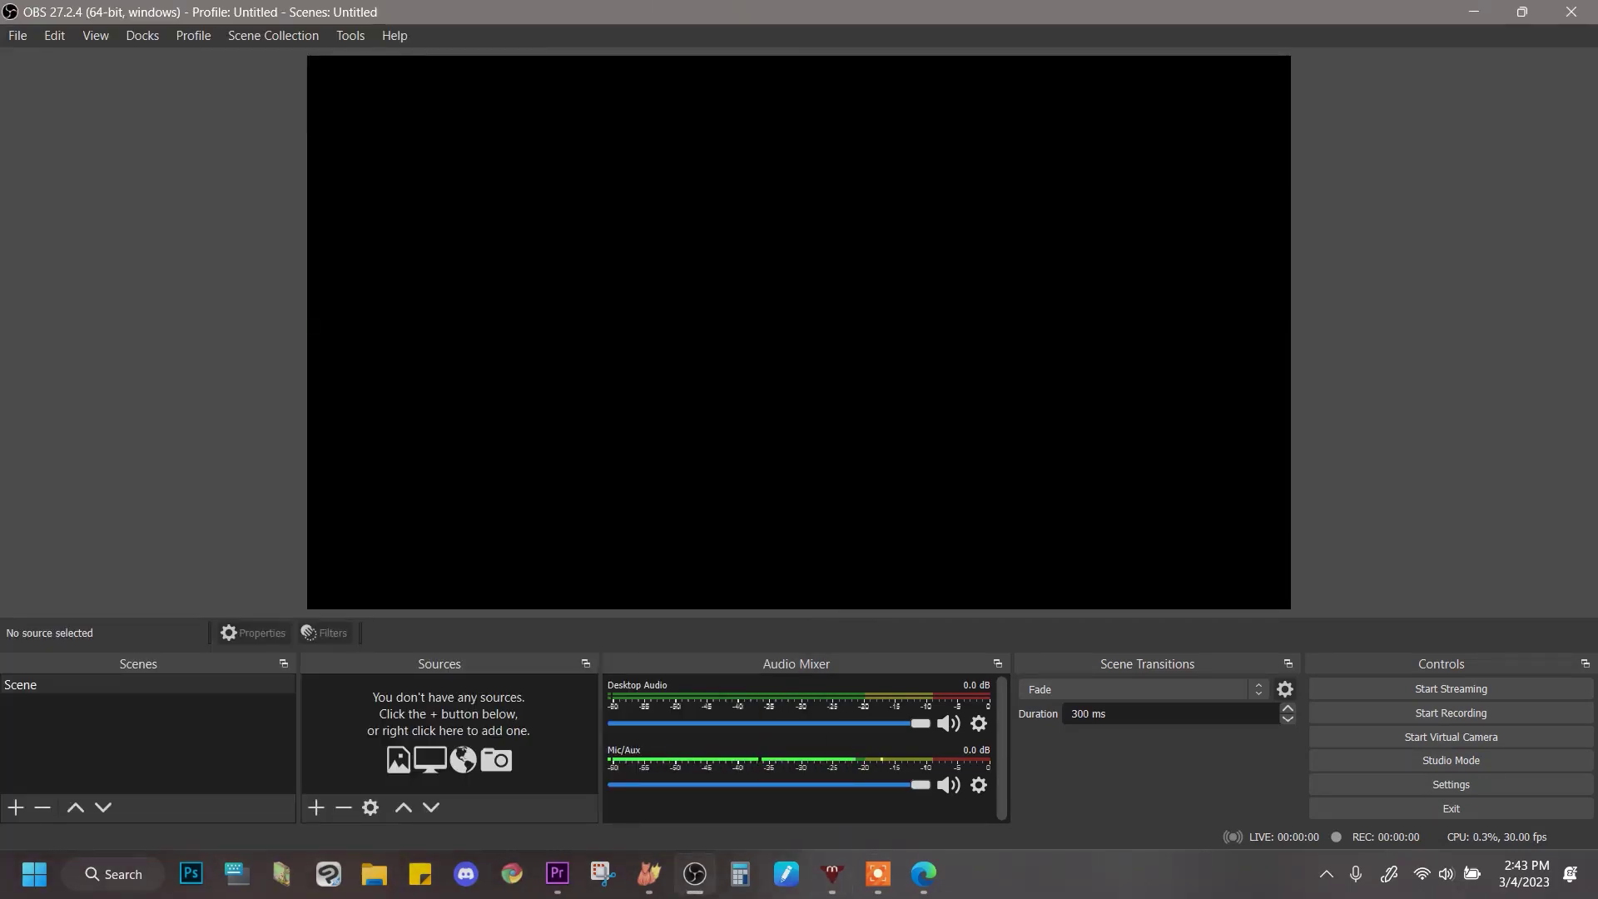
{"action": "left_click", "coordinate": [315, 808]}
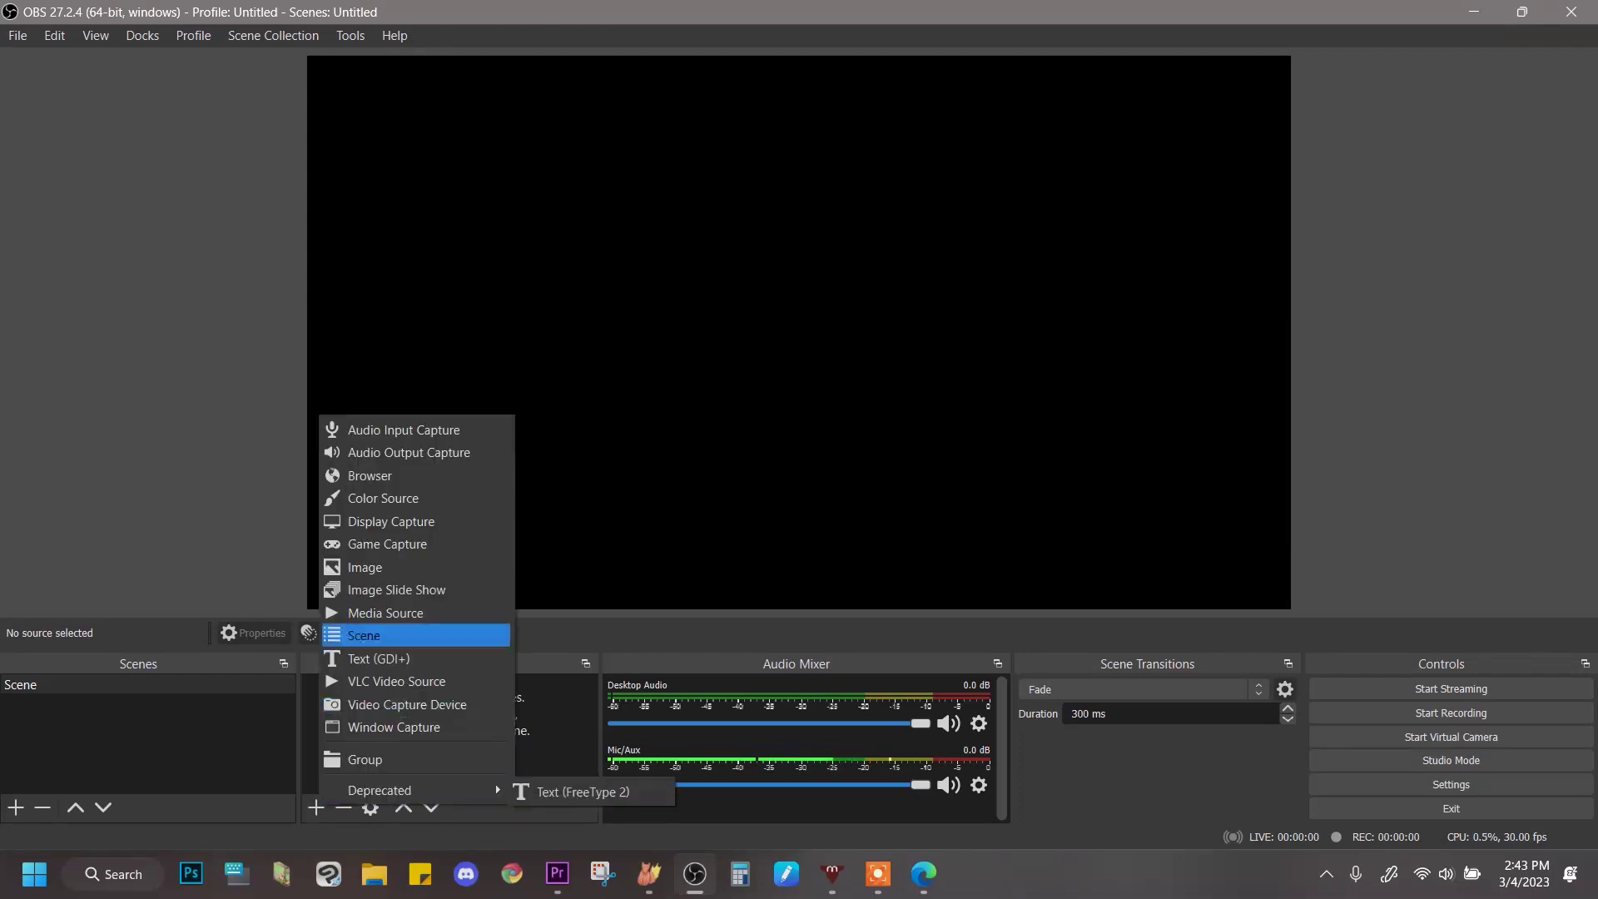
{"action": "left_click", "coordinate": [391, 521]}
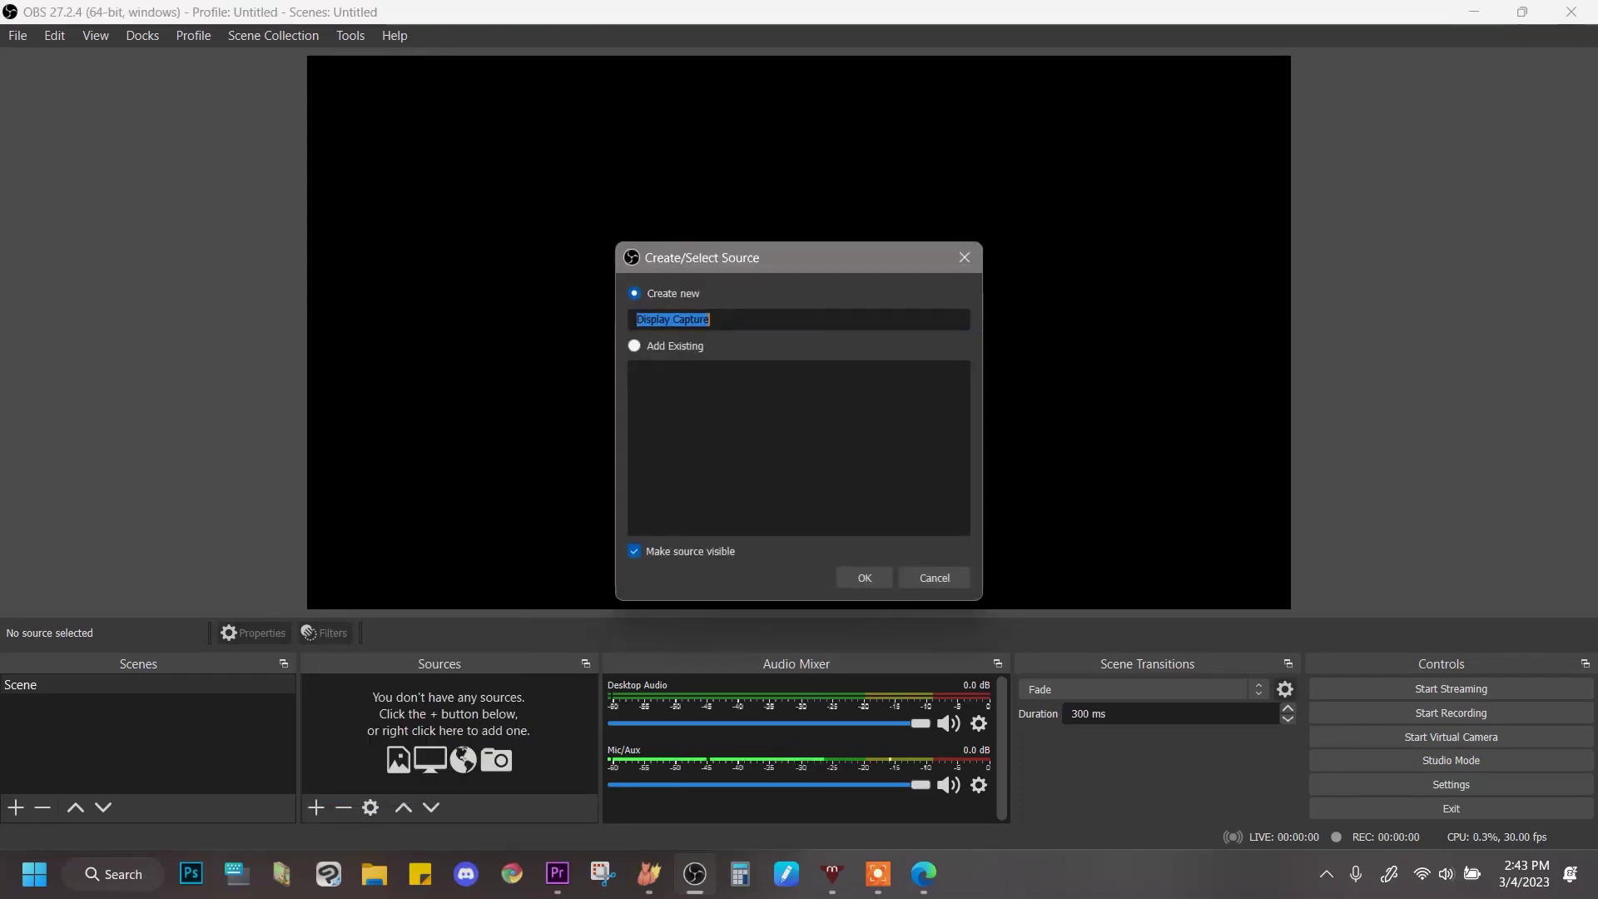
{"action": "left_click", "coordinate": [864, 577]}
{"action": "key", "text": "Return"}
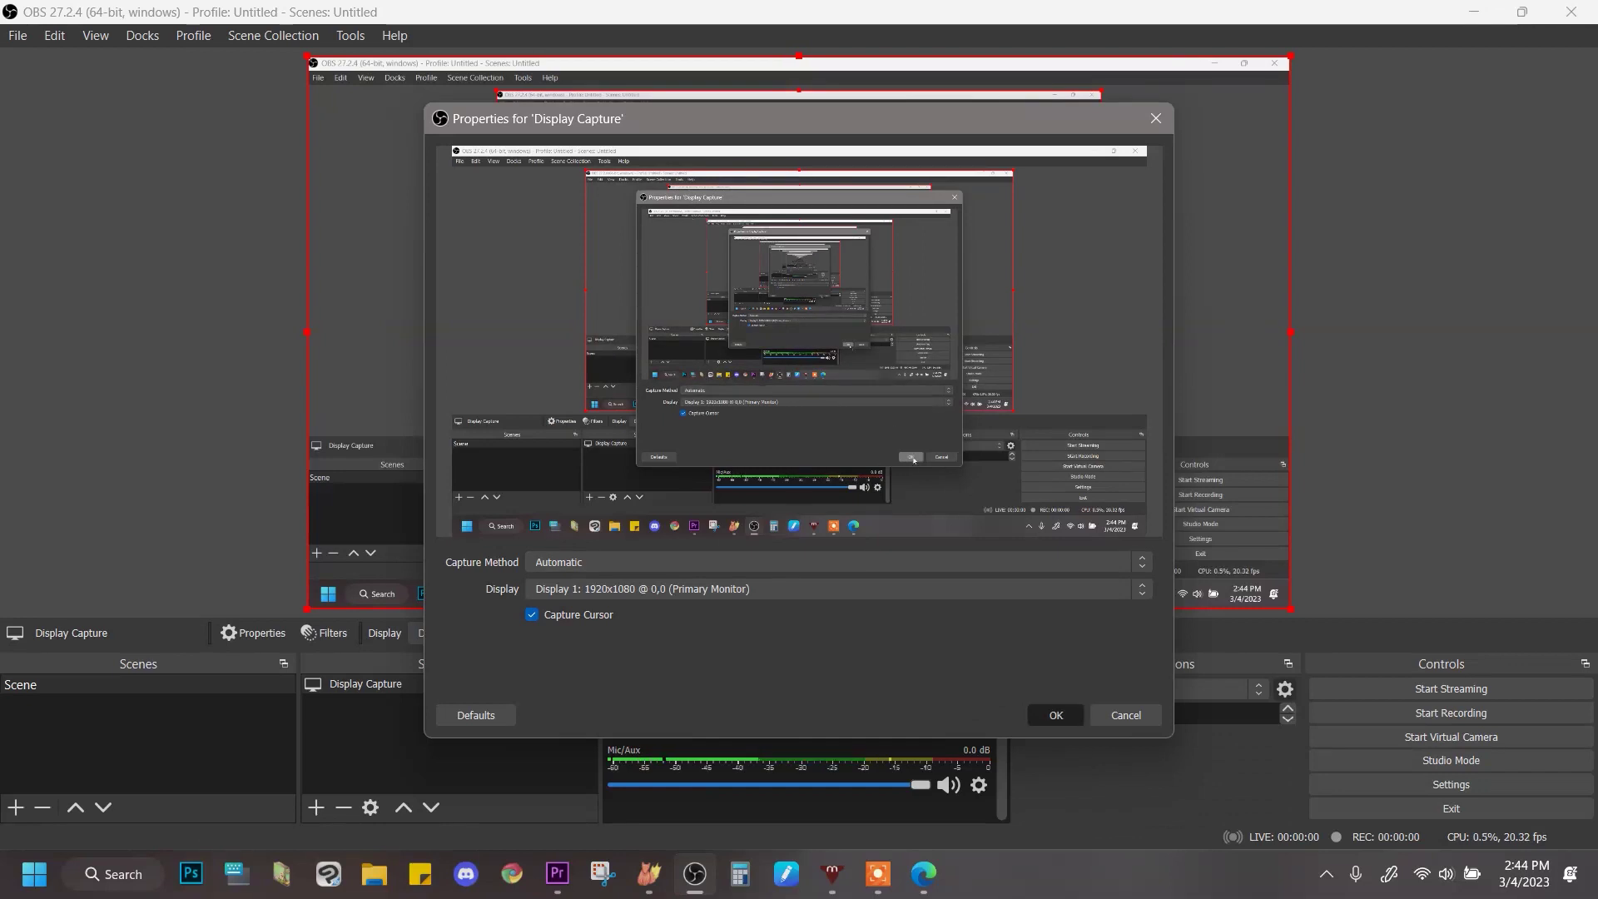
{"action": "left_click", "coordinate": [1056, 716]}
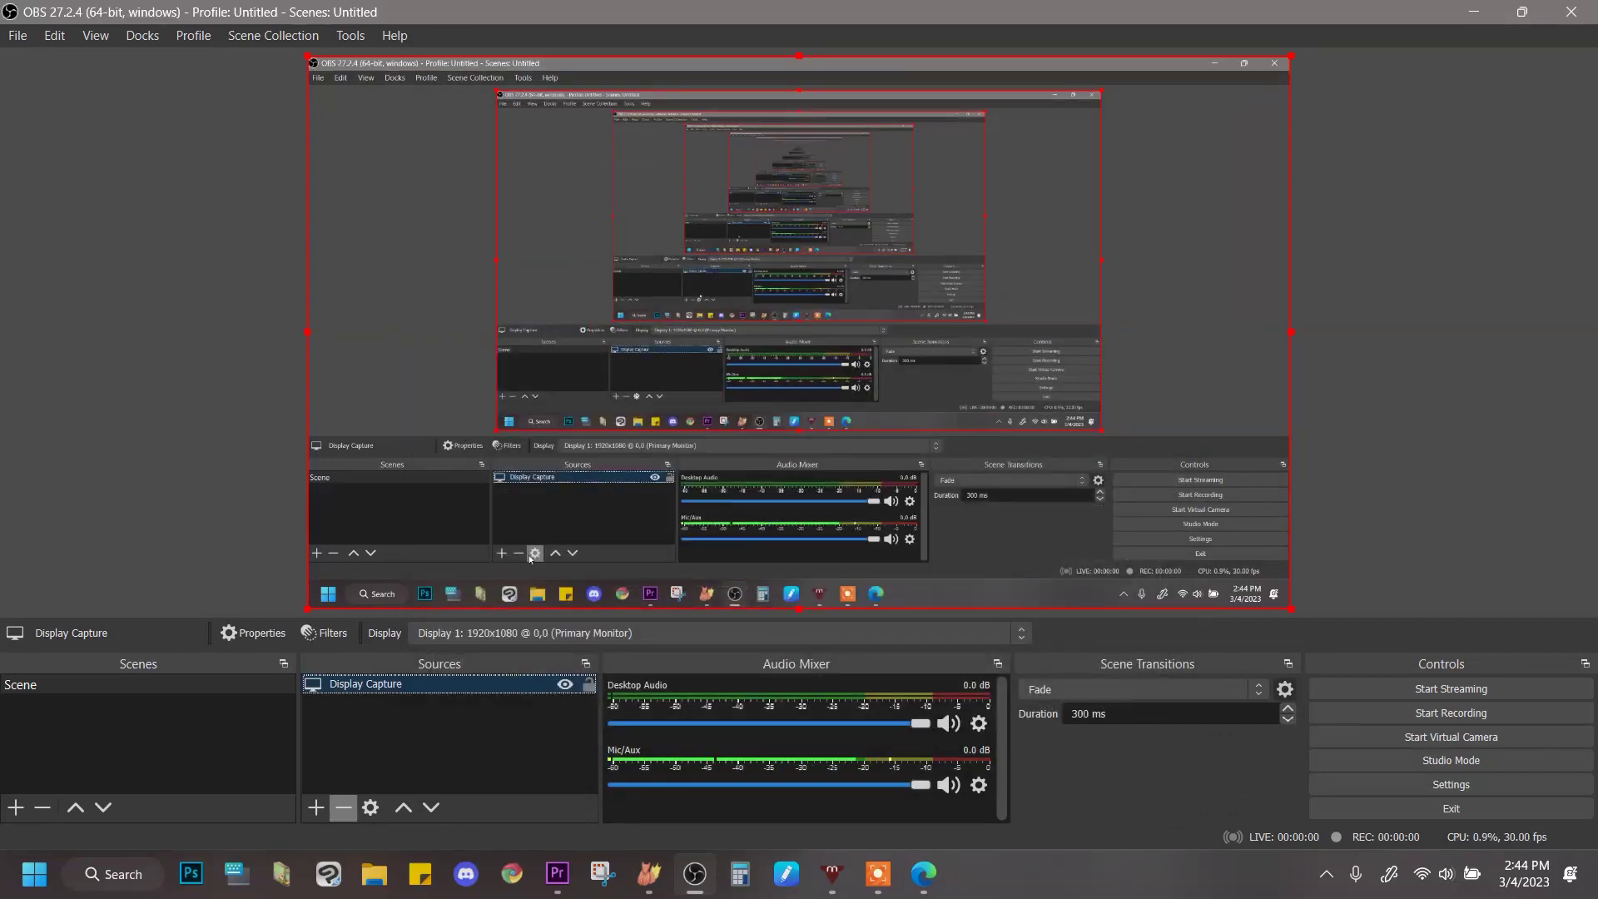
Step: Add a Game Capture source that captures the specific window veadotube mini, with Allow Transparency enabled
{"action": "left_click", "coordinate": [317, 806]}
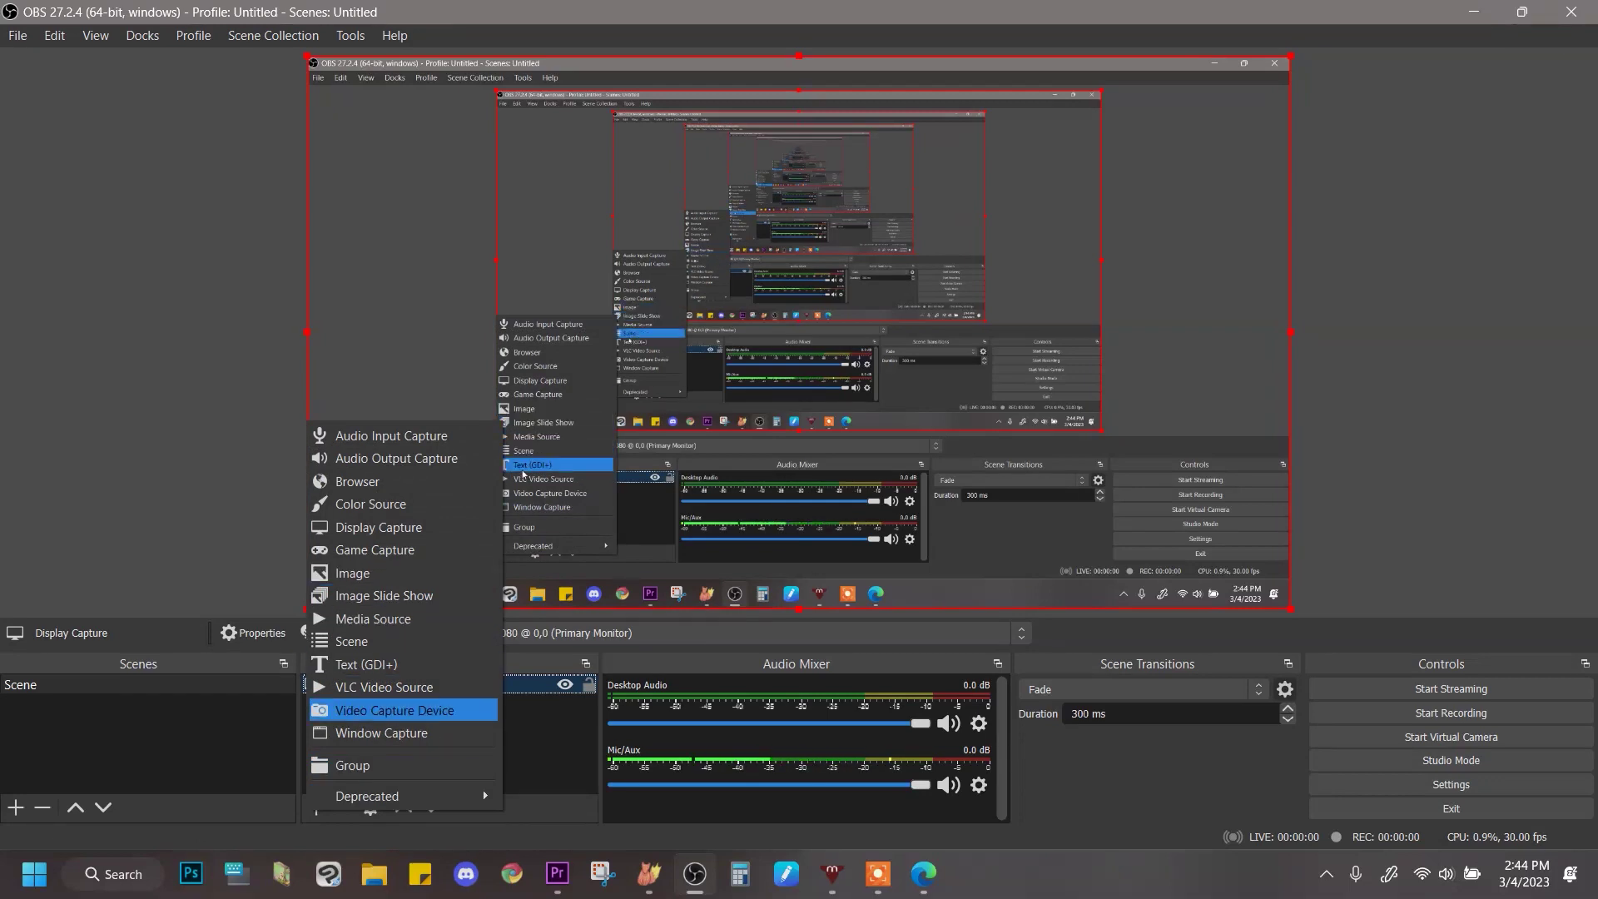
{"action": "left_click", "coordinate": [374, 549]}
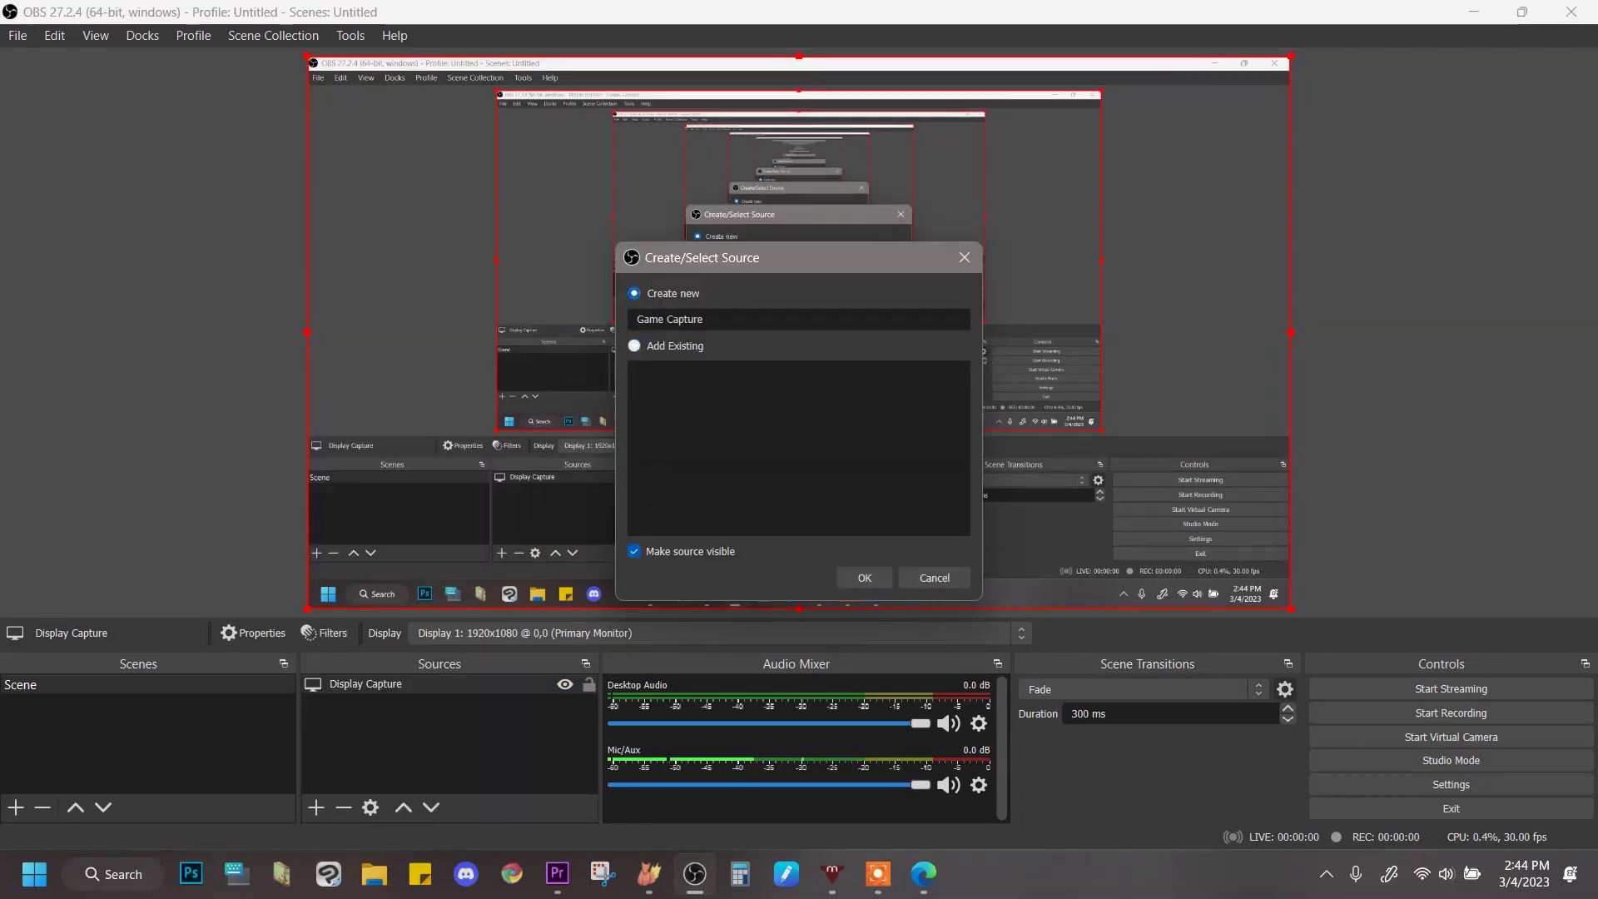
{"action": "key", "text": "Return"}
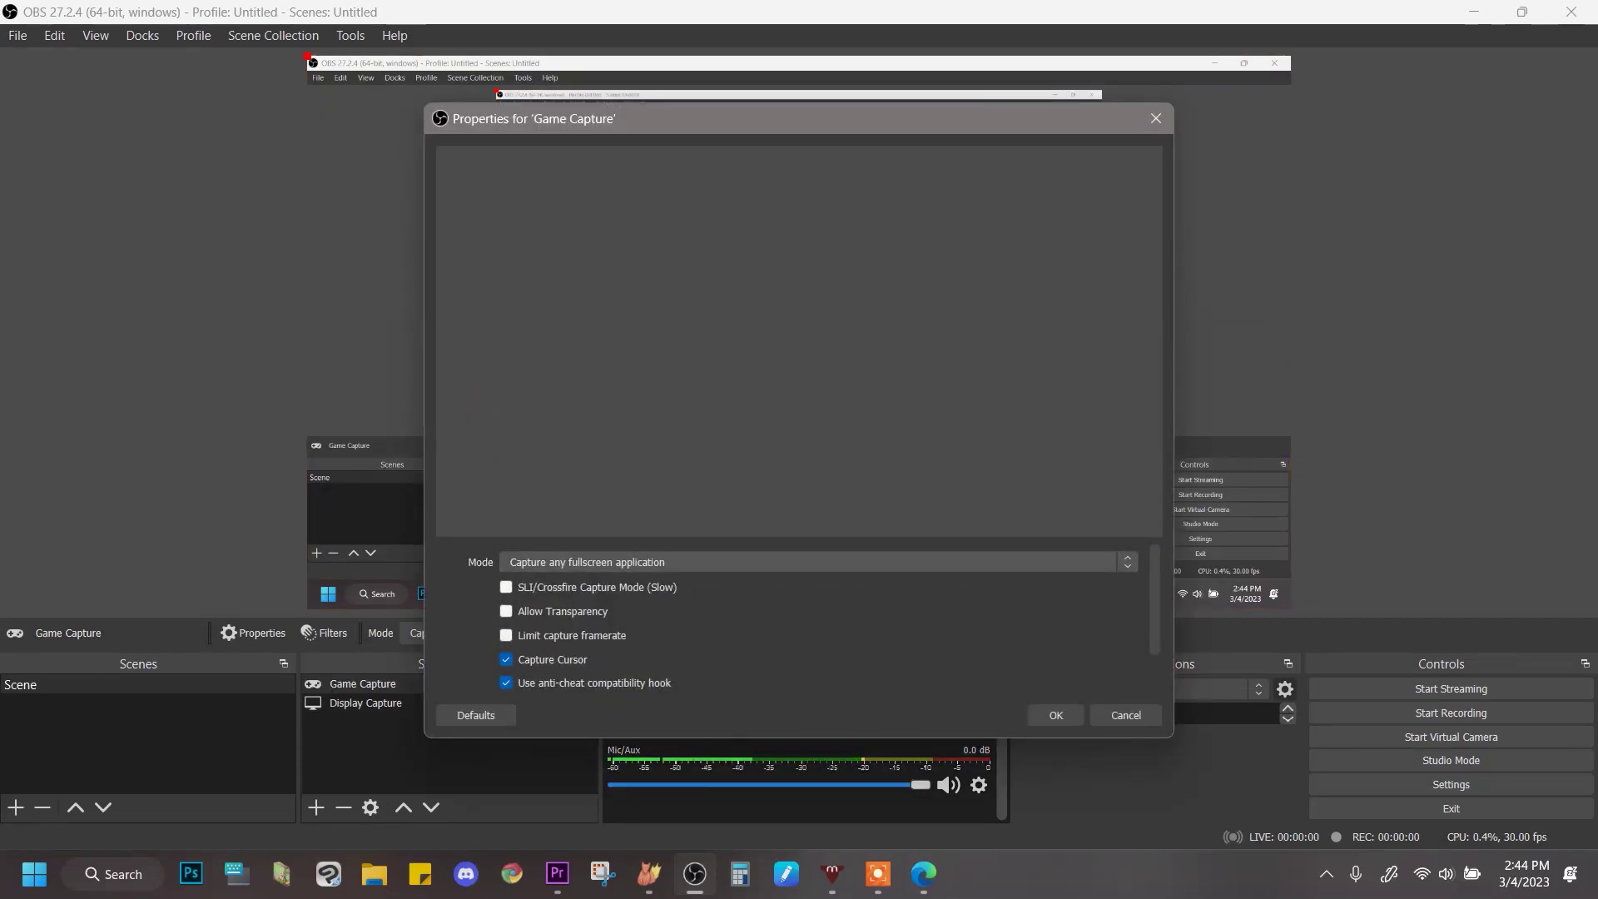
{"action": "left_click", "coordinate": [818, 562]}
{"action": "left_click", "coordinate": [559, 592]}
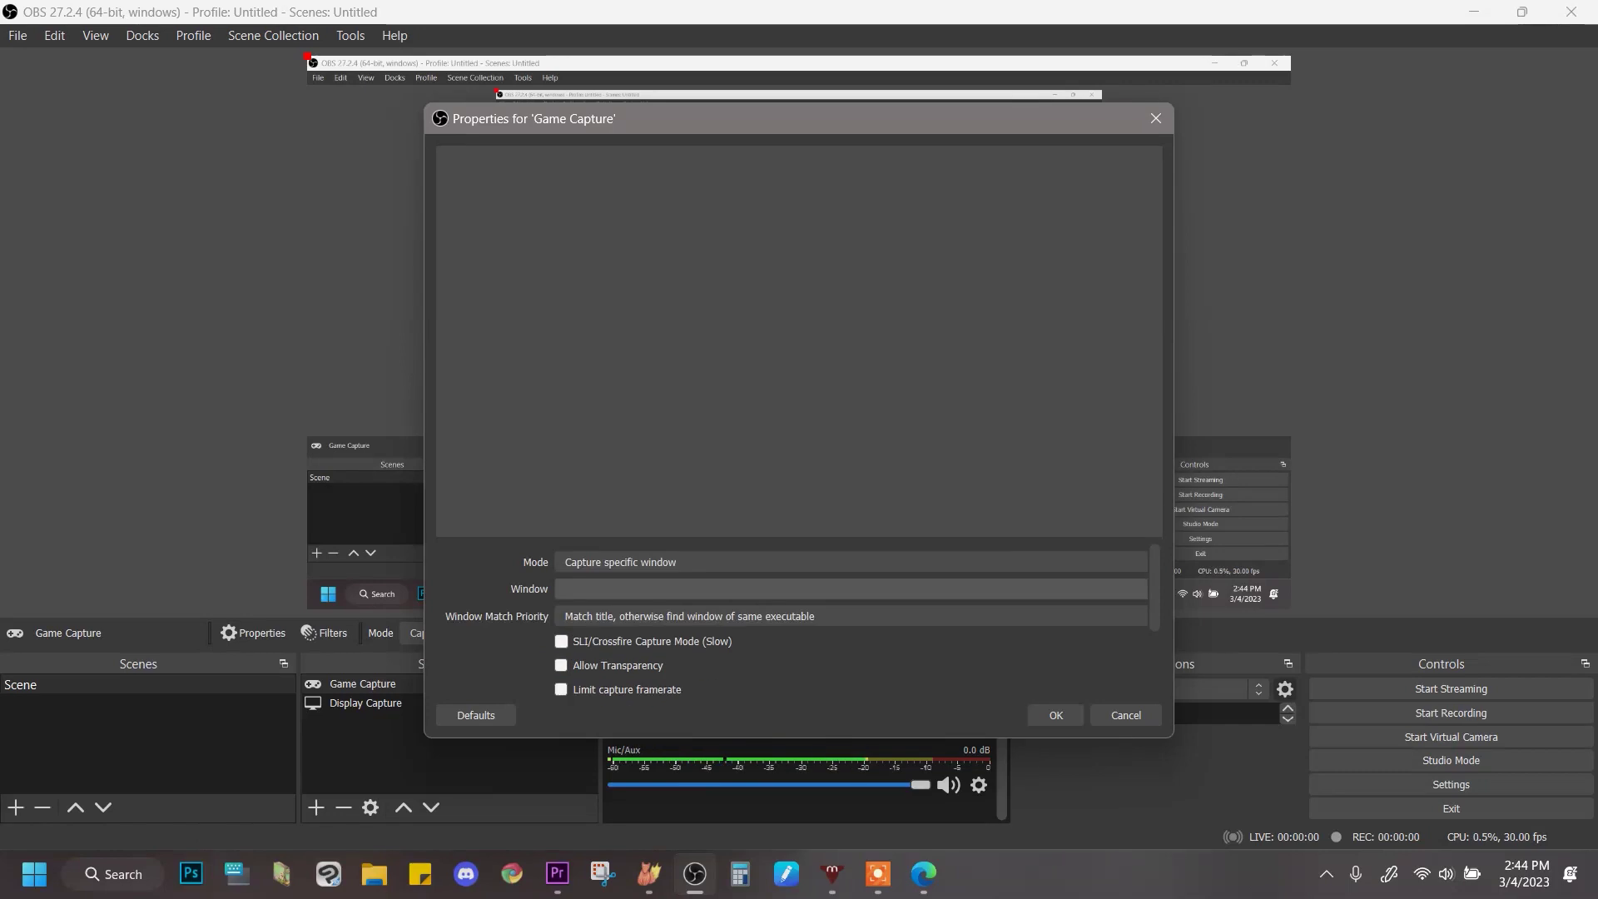
{"action": "left_click", "coordinate": [851, 589]}
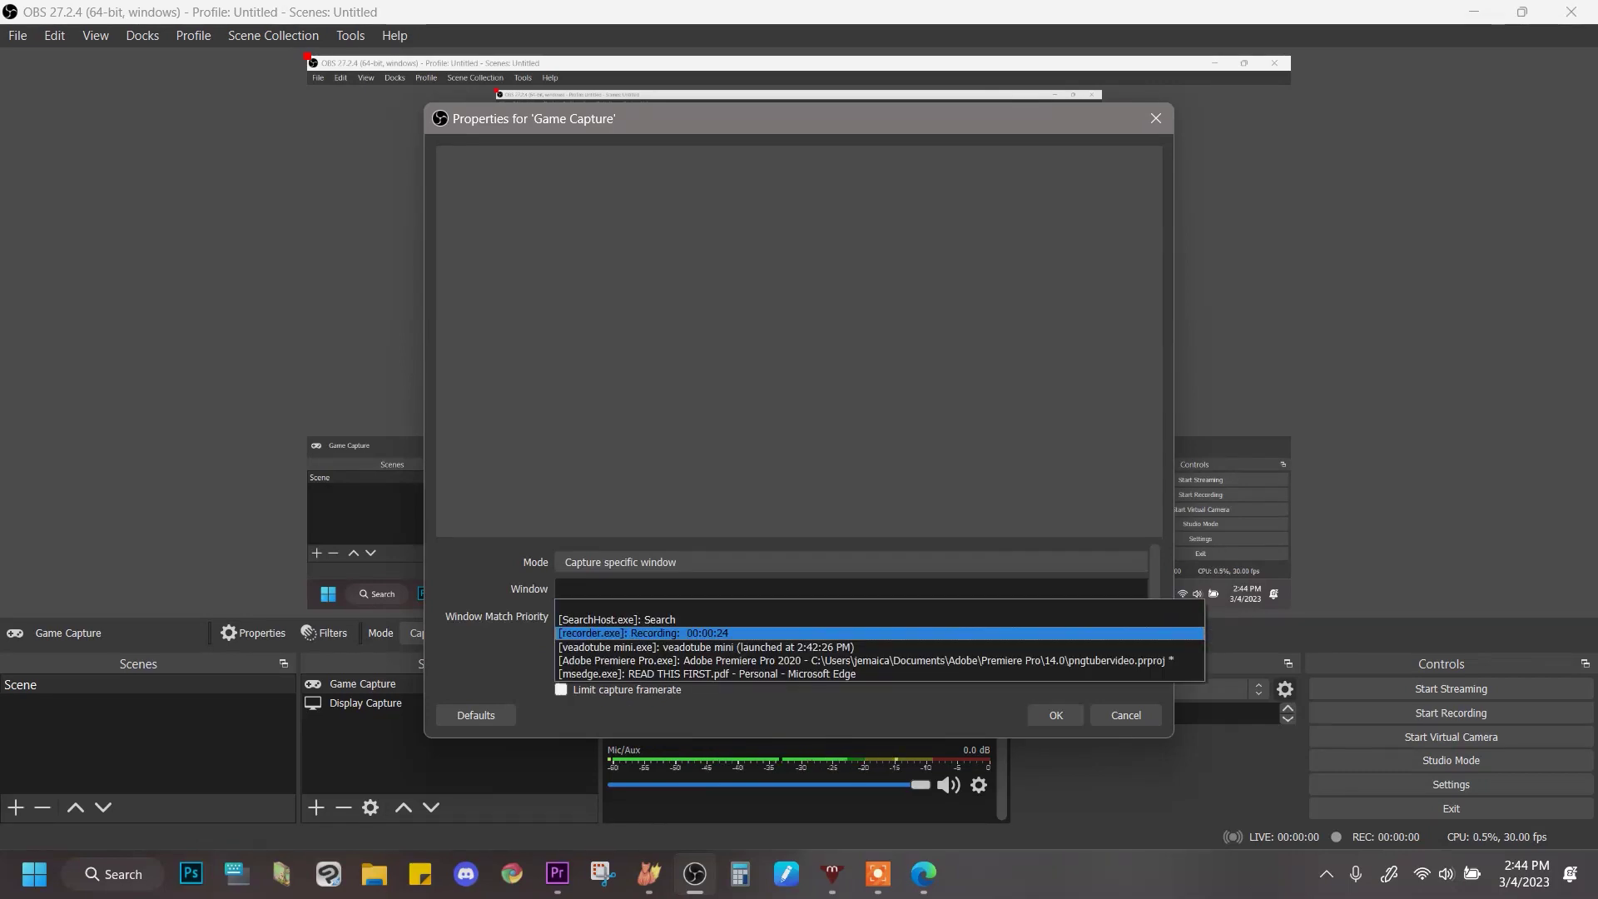
{"action": "key", "text": "Return"}
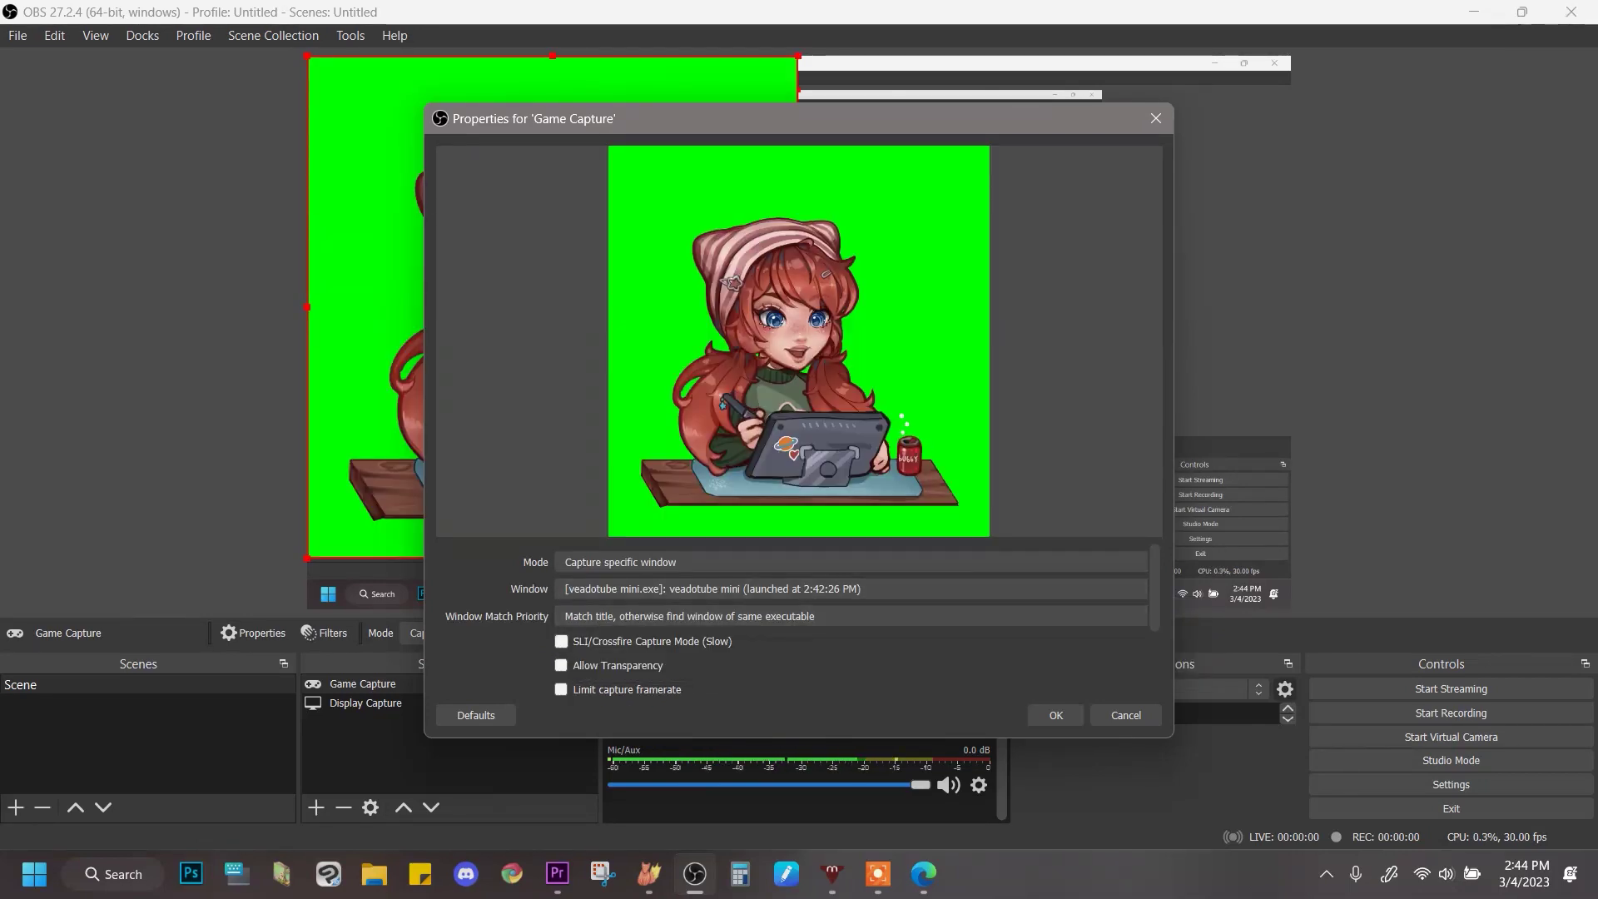
{"action": "left_click", "coordinate": [561, 665]}
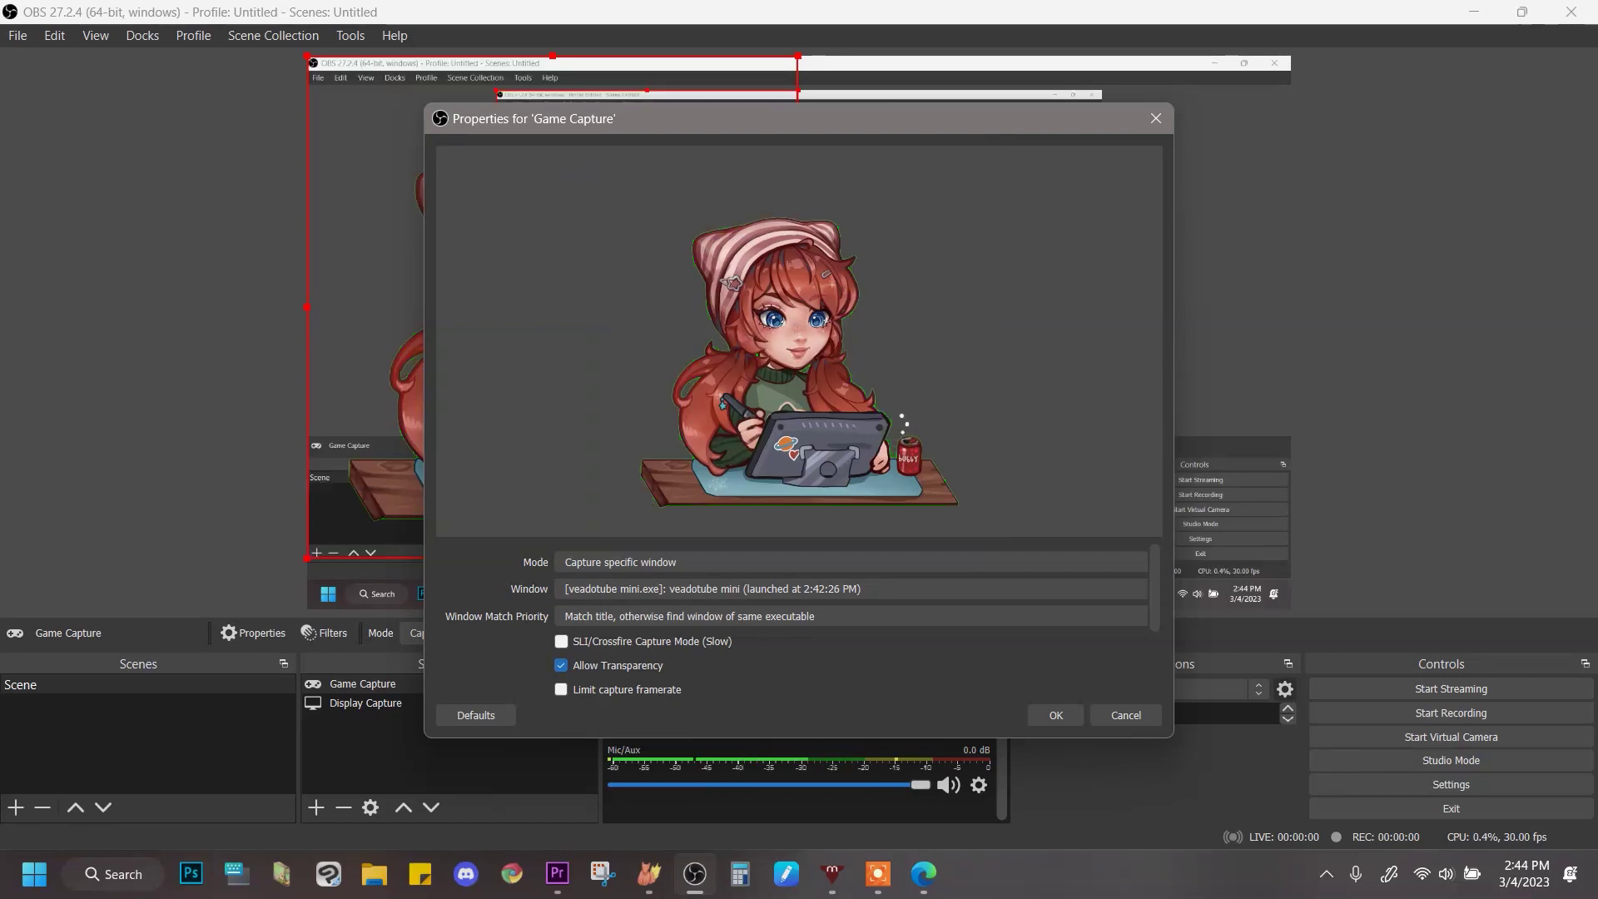
{"action": "left_click", "coordinate": [1056, 715]}
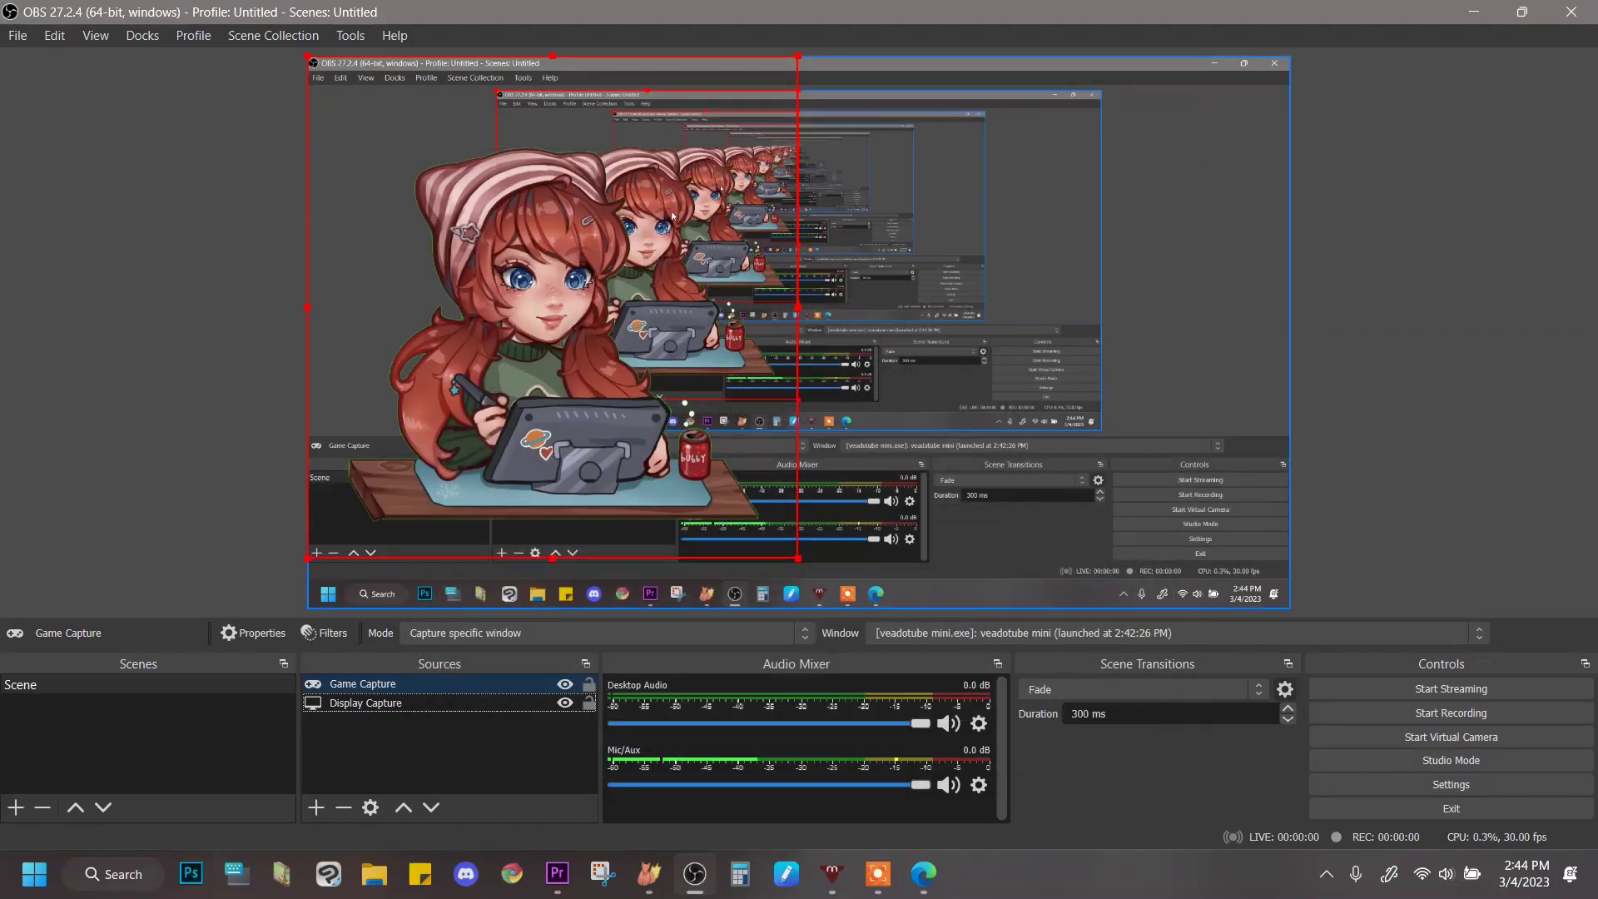
Step: Shrink the Game Capture avatar and place it in the lower-left corner of the captured display
{"action": "left_click_drag", "start_coordinate": [673, 213], "coordinate": [590, 331]}
{"action": "left_click_drag", "start_coordinate": [715, 174], "coordinate": [629, 328]}
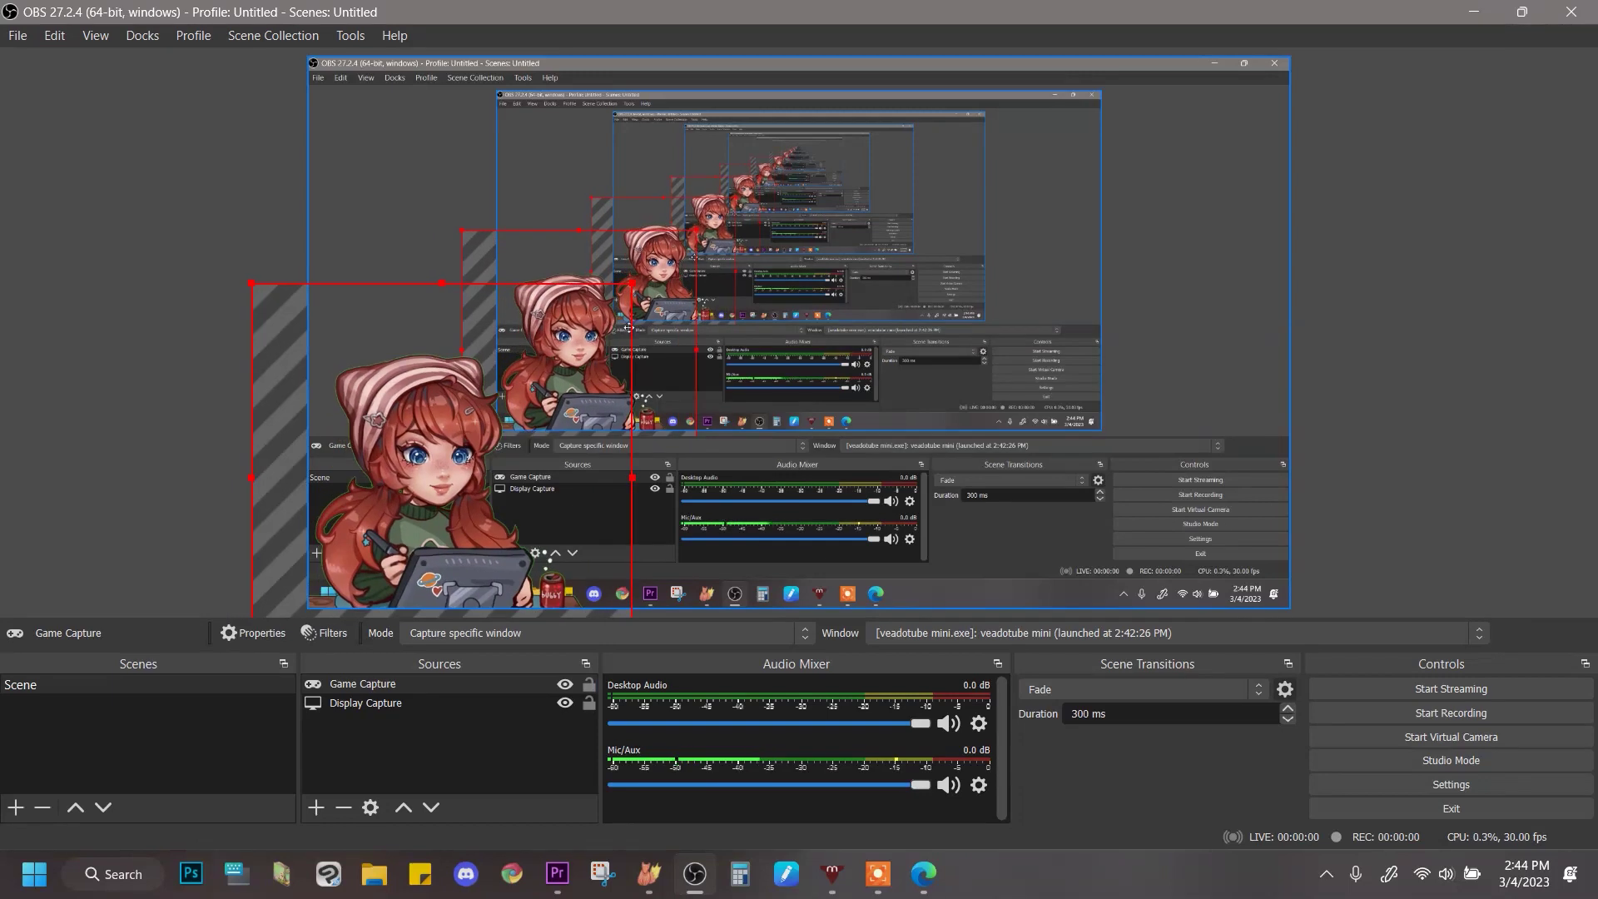
{"action": "left_click", "coordinate": [393, 220]}
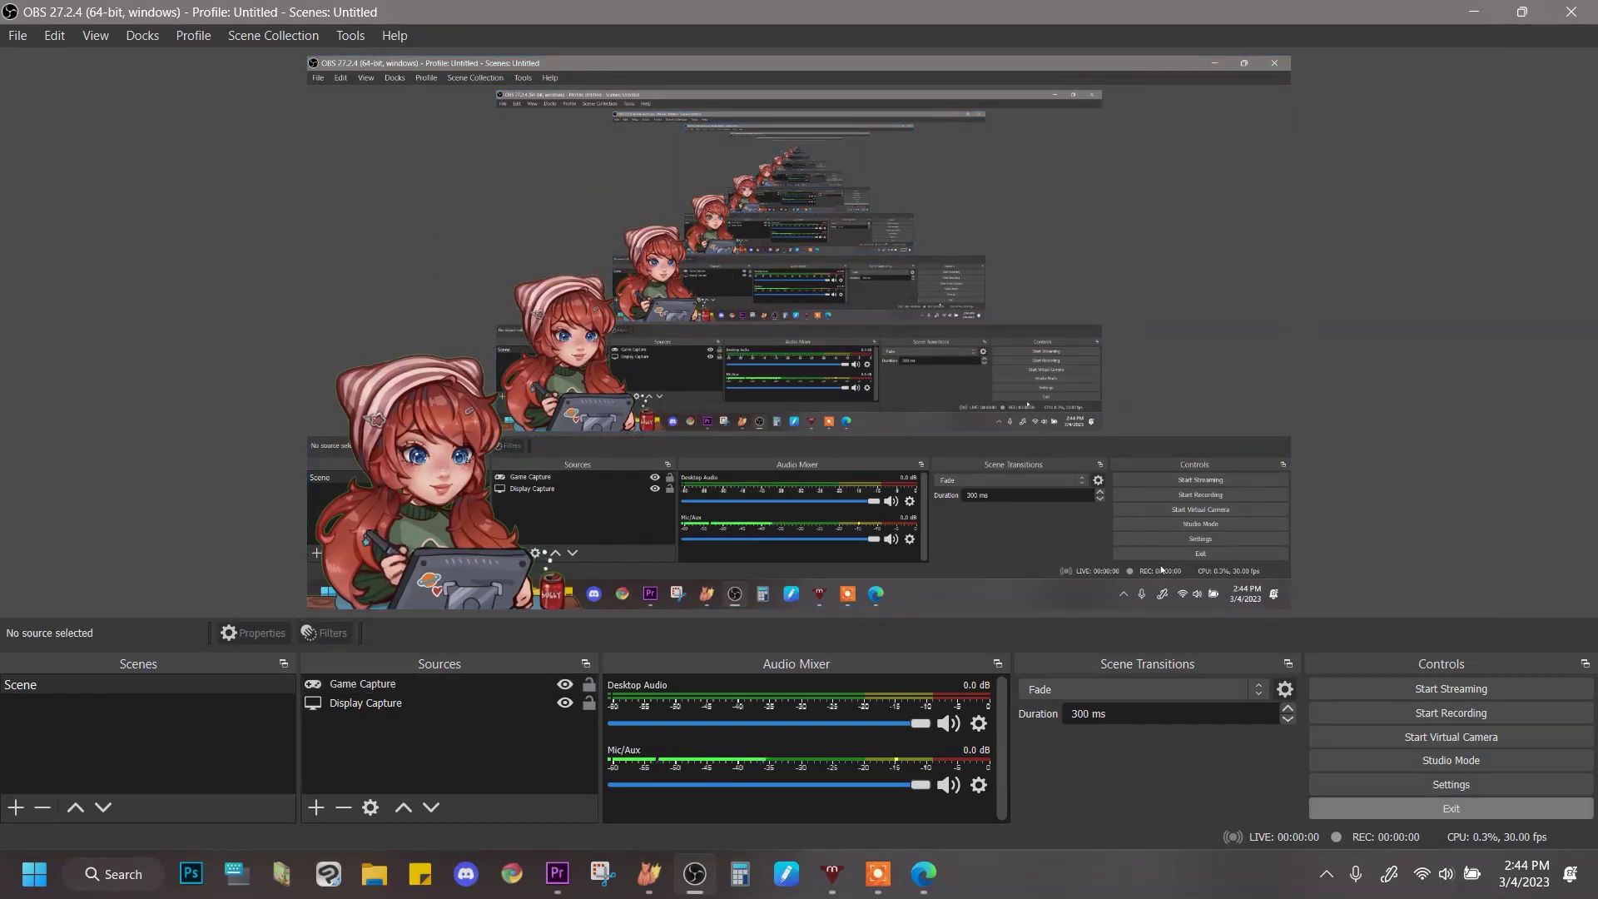
{"action": "left_click_drag", "start_coordinate": [510, 331], "coordinate": [531, 334]}
{"action": "left_click_drag", "start_coordinate": [652, 285], "coordinate": [615, 322]}
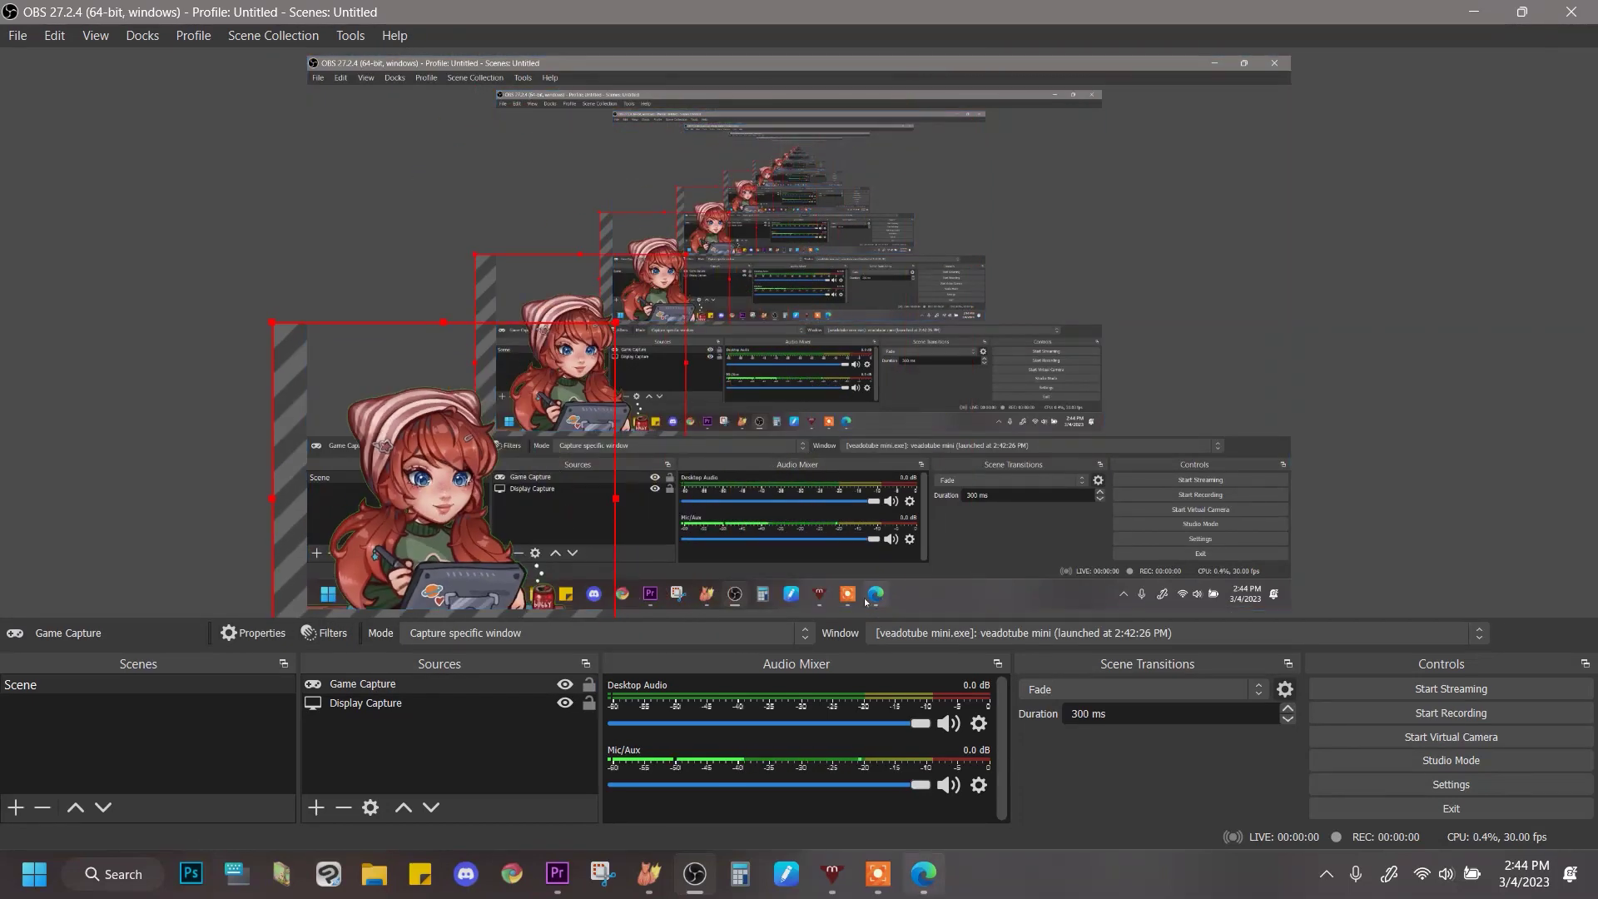
Step: Switch to veadotube mini, move its window aside, cycle the avatar's background colour through to transparent, and return to OBS
{"action": "left_click", "coordinate": [885, 884]}
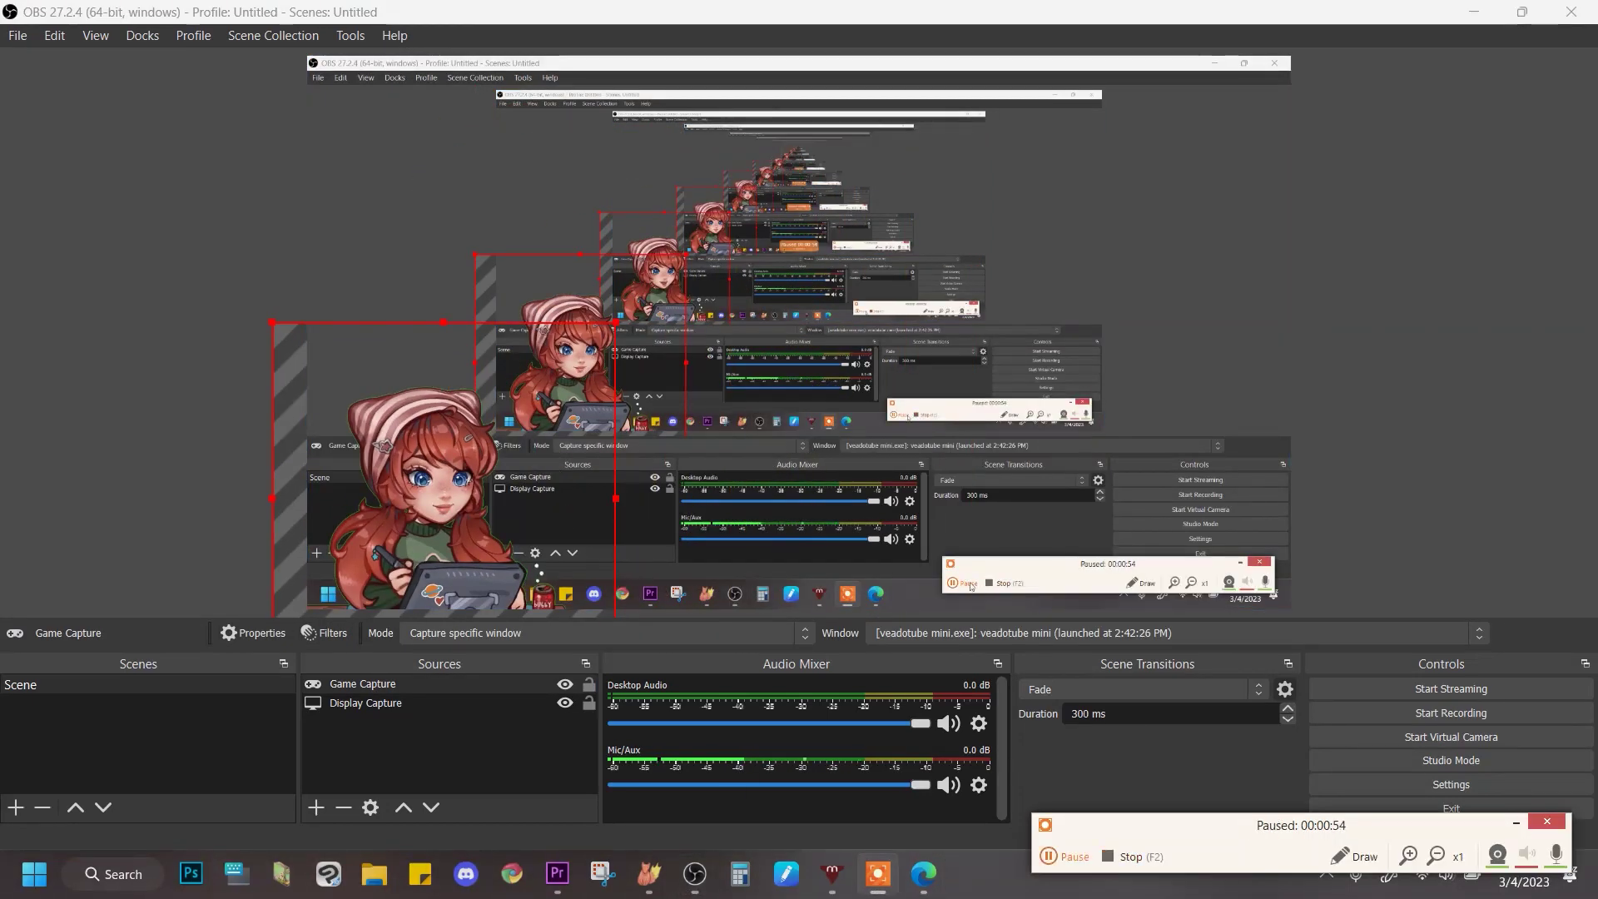
{"action": "left_click", "coordinate": [832, 874]}
{"action": "left_click_drag", "start_coordinate": [399, 15], "coordinate": [1110, 61]}
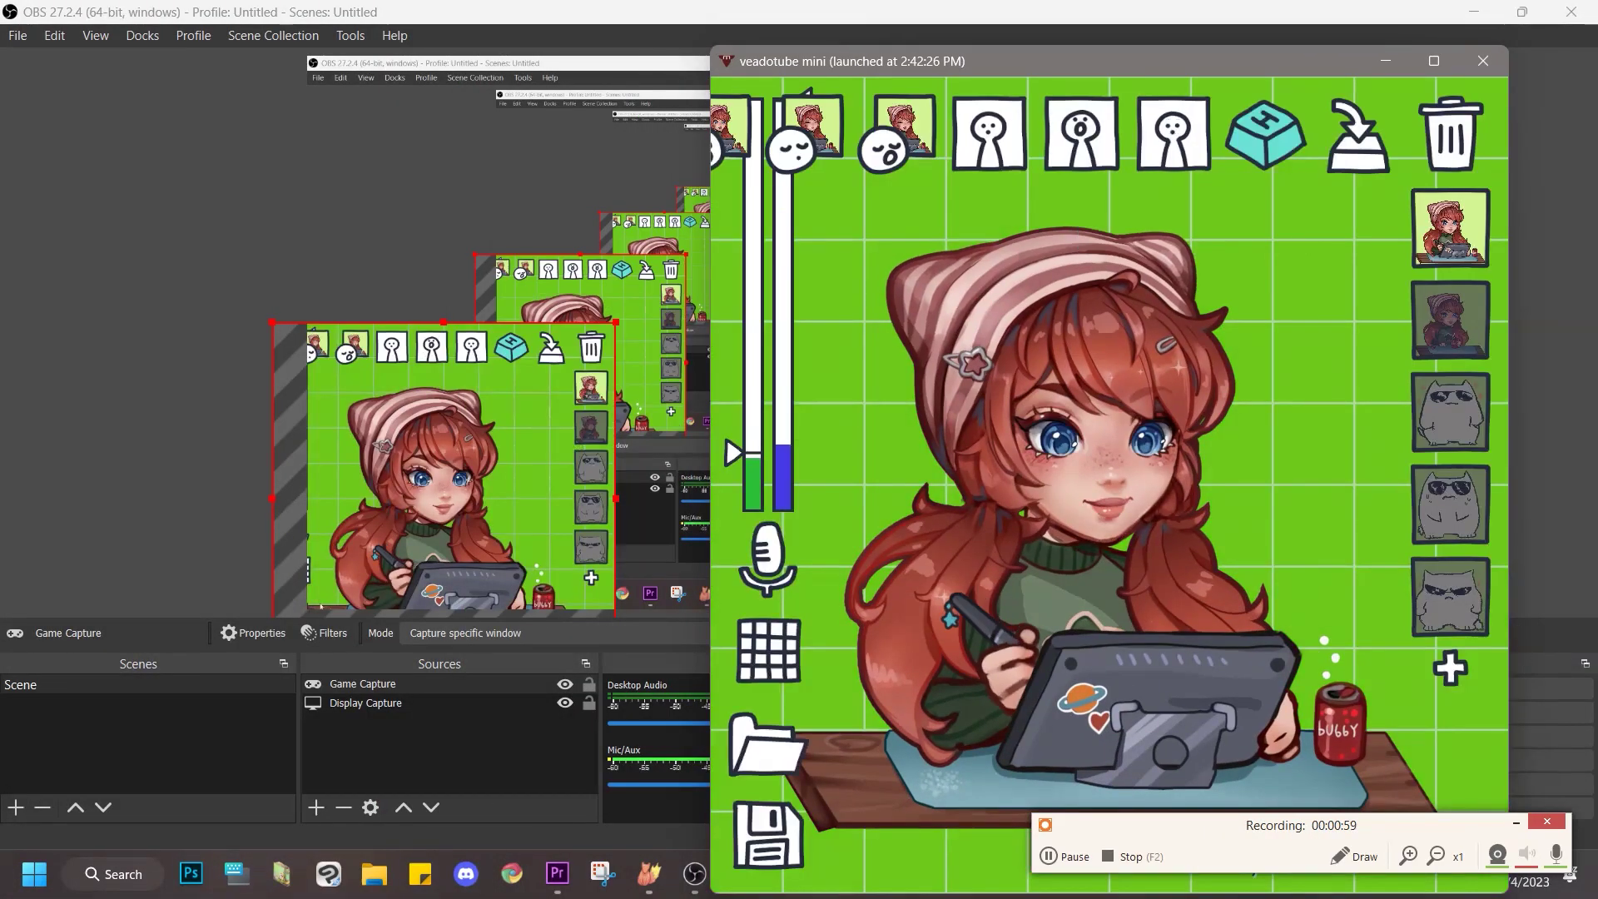
{"action": "left_click", "coordinate": [768, 649]}
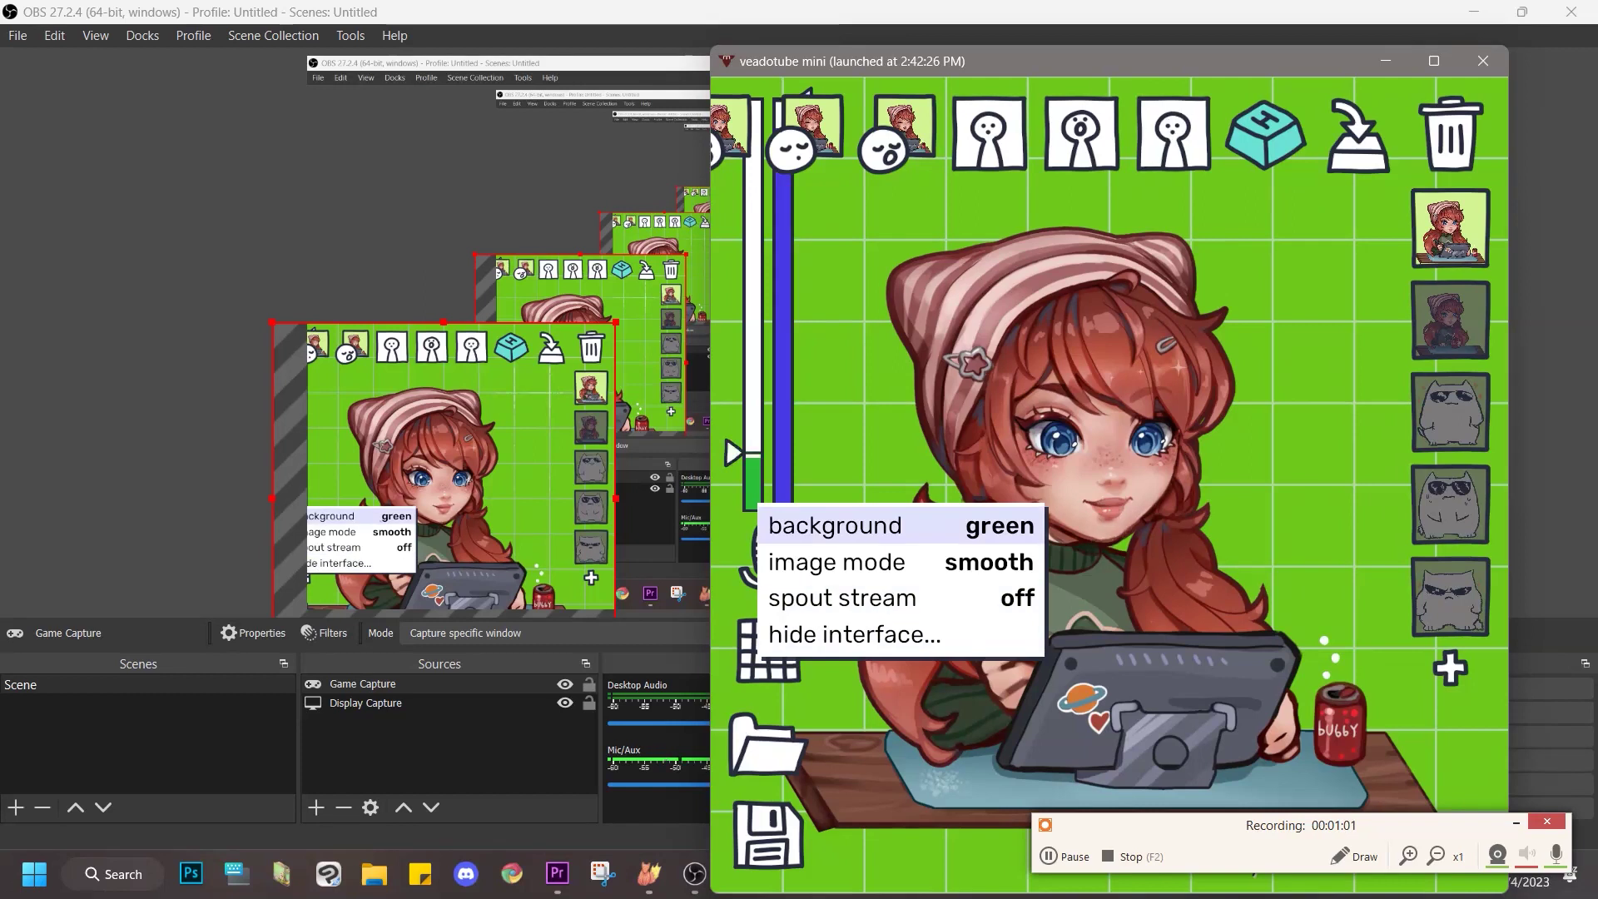
{"action": "left_click", "coordinate": [874, 526]}
{"action": "left_click", "coordinate": [874, 525]}
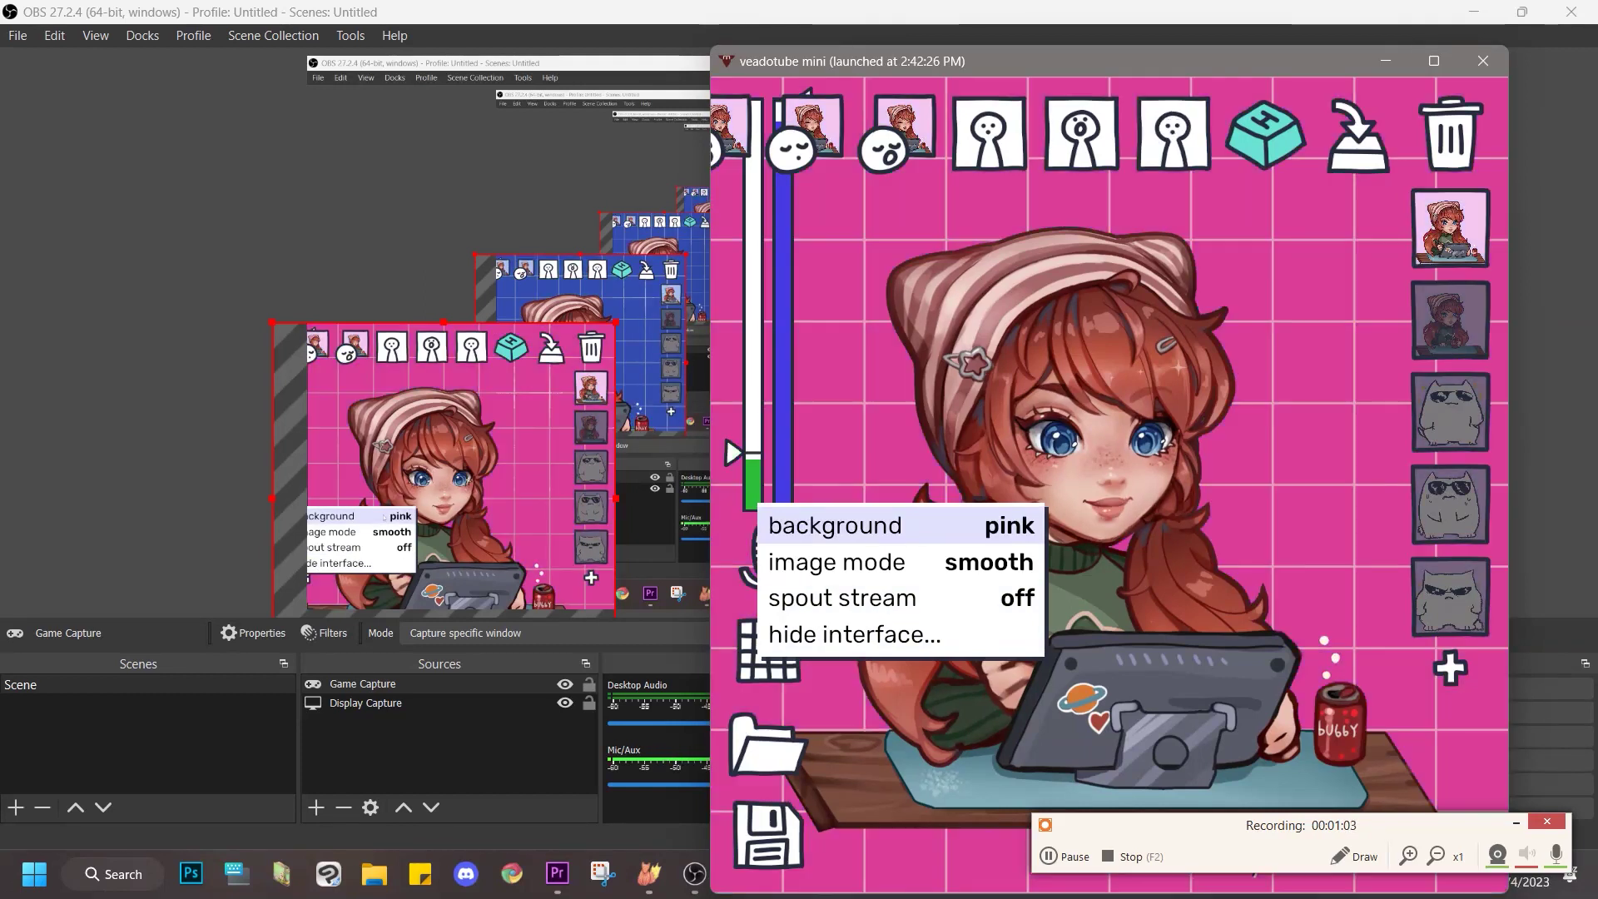
{"action": "left_click", "coordinate": [875, 525]}
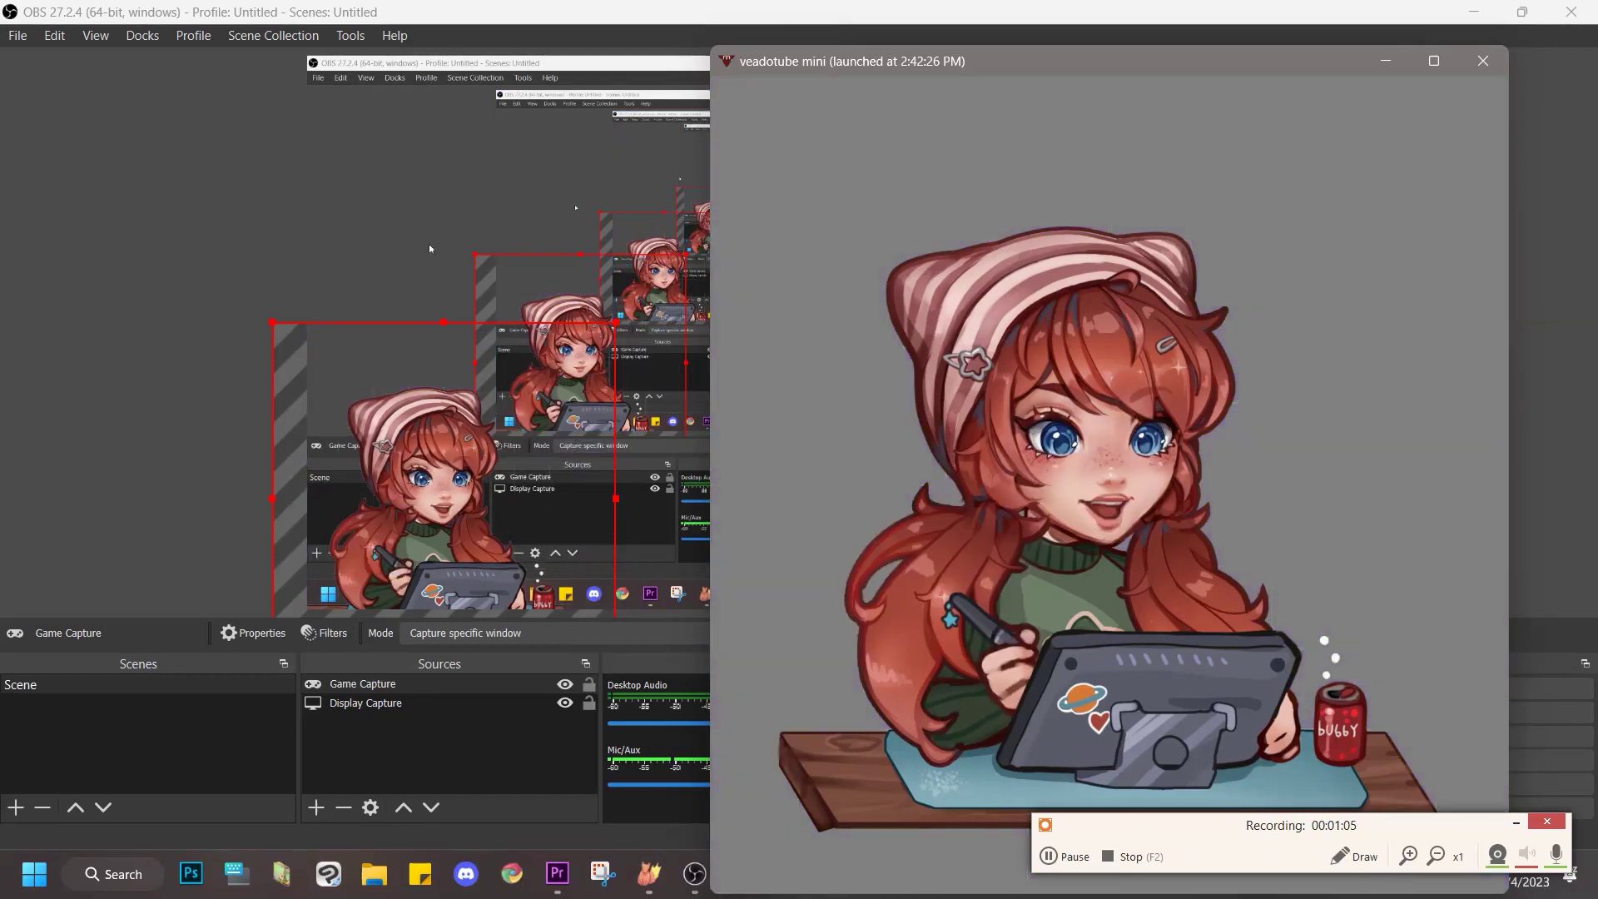
{"action": "left_click", "coordinate": [406, 250]}
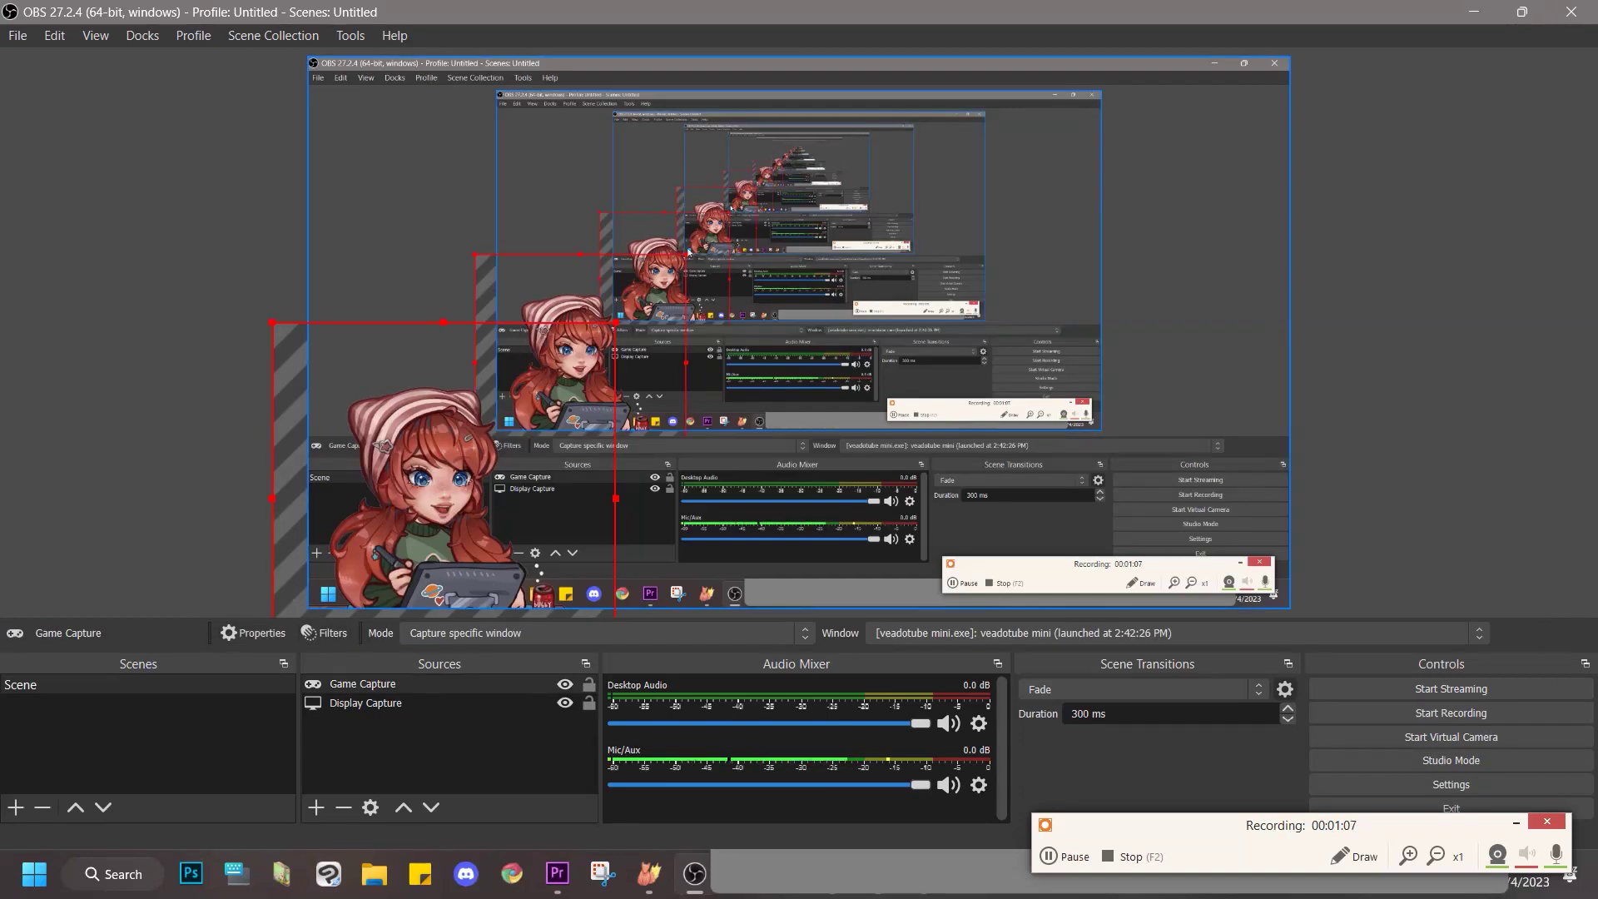
Step: Raise the Game Capture avatar in the display's lower-left corner so its desk and soda can show, and deselect it
{"action": "mouse_move", "coordinate": [615, 322]}
{"action": "left_mouse_down"}
{"action": "mouse_move", "coordinate": [666, 249]}
{"action": "mouse_move", "coordinate": [886, 48]}
{"action": "mouse_move", "coordinate": [800, 125]}
{"action": "mouse_move", "coordinate": [678, 278]}
{"action": "mouse_move", "coordinate": [617, 321]}
{"action": "left_mouse_up"}
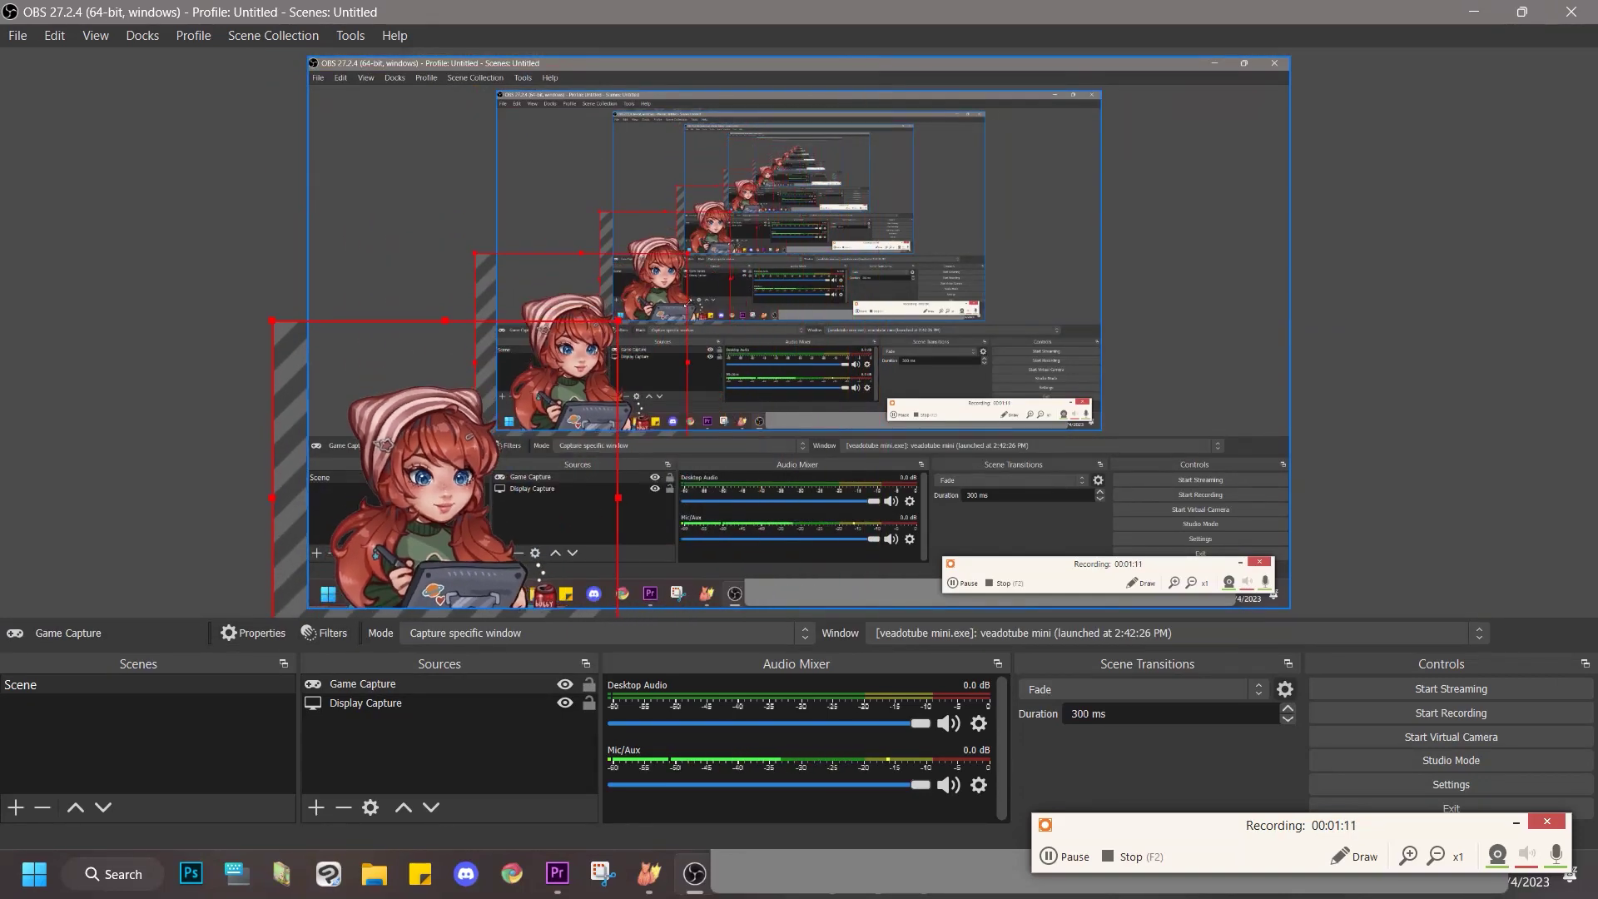
{"action": "left_click_drag", "start_coordinate": [594, 397], "coordinate": [610, 371]}
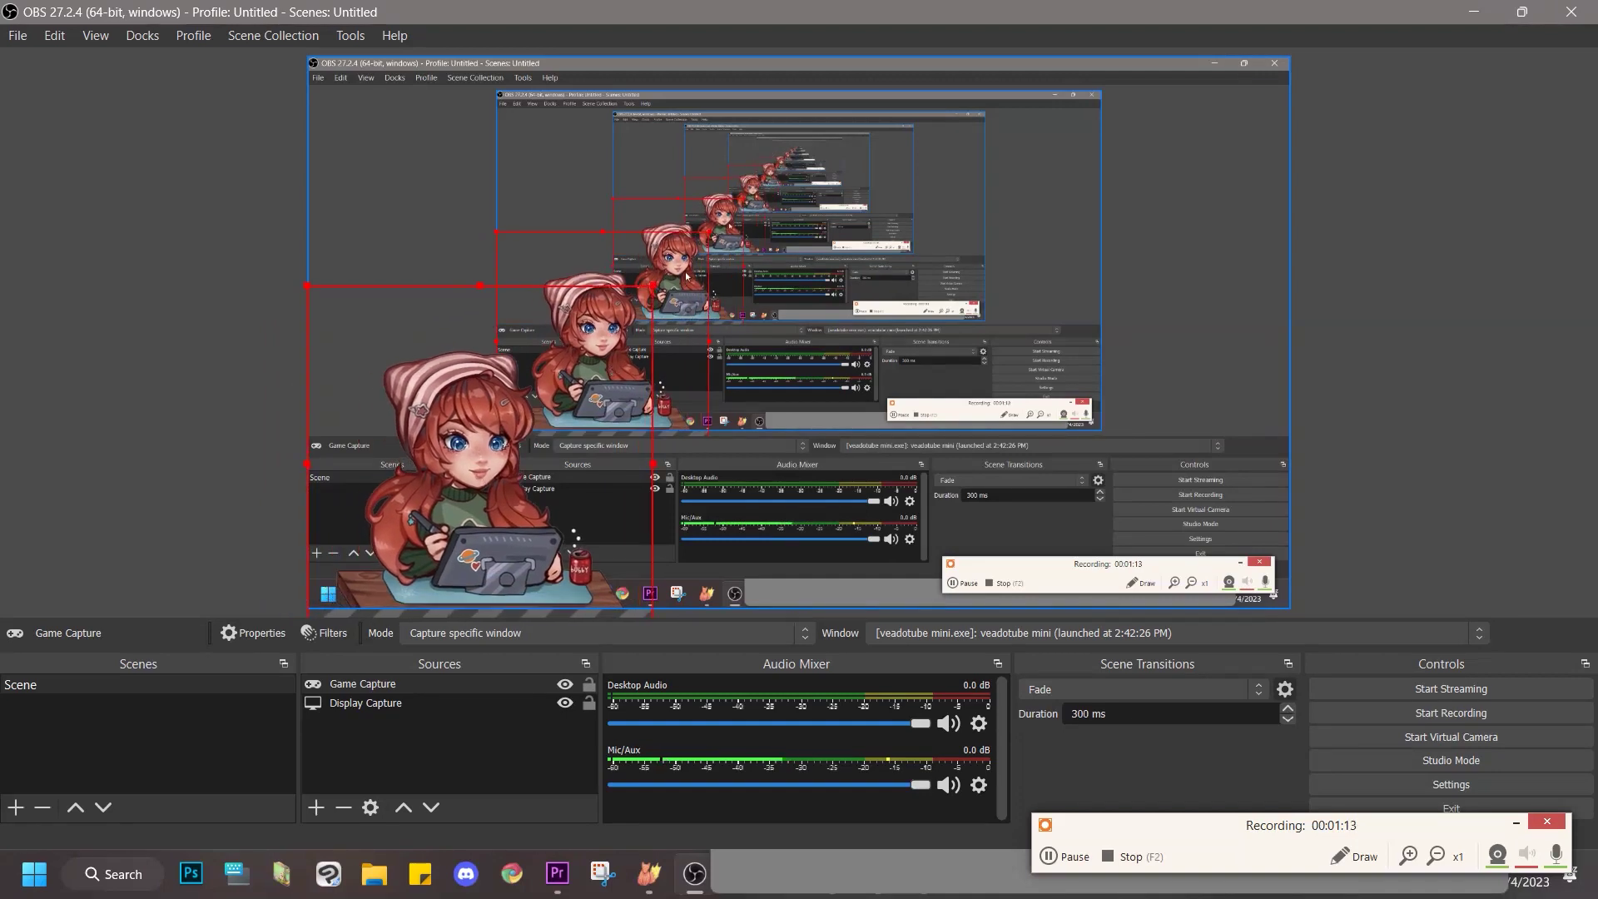
{"action": "left_click_drag", "start_coordinate": [624, 315], "coordinate": [596, 316]}
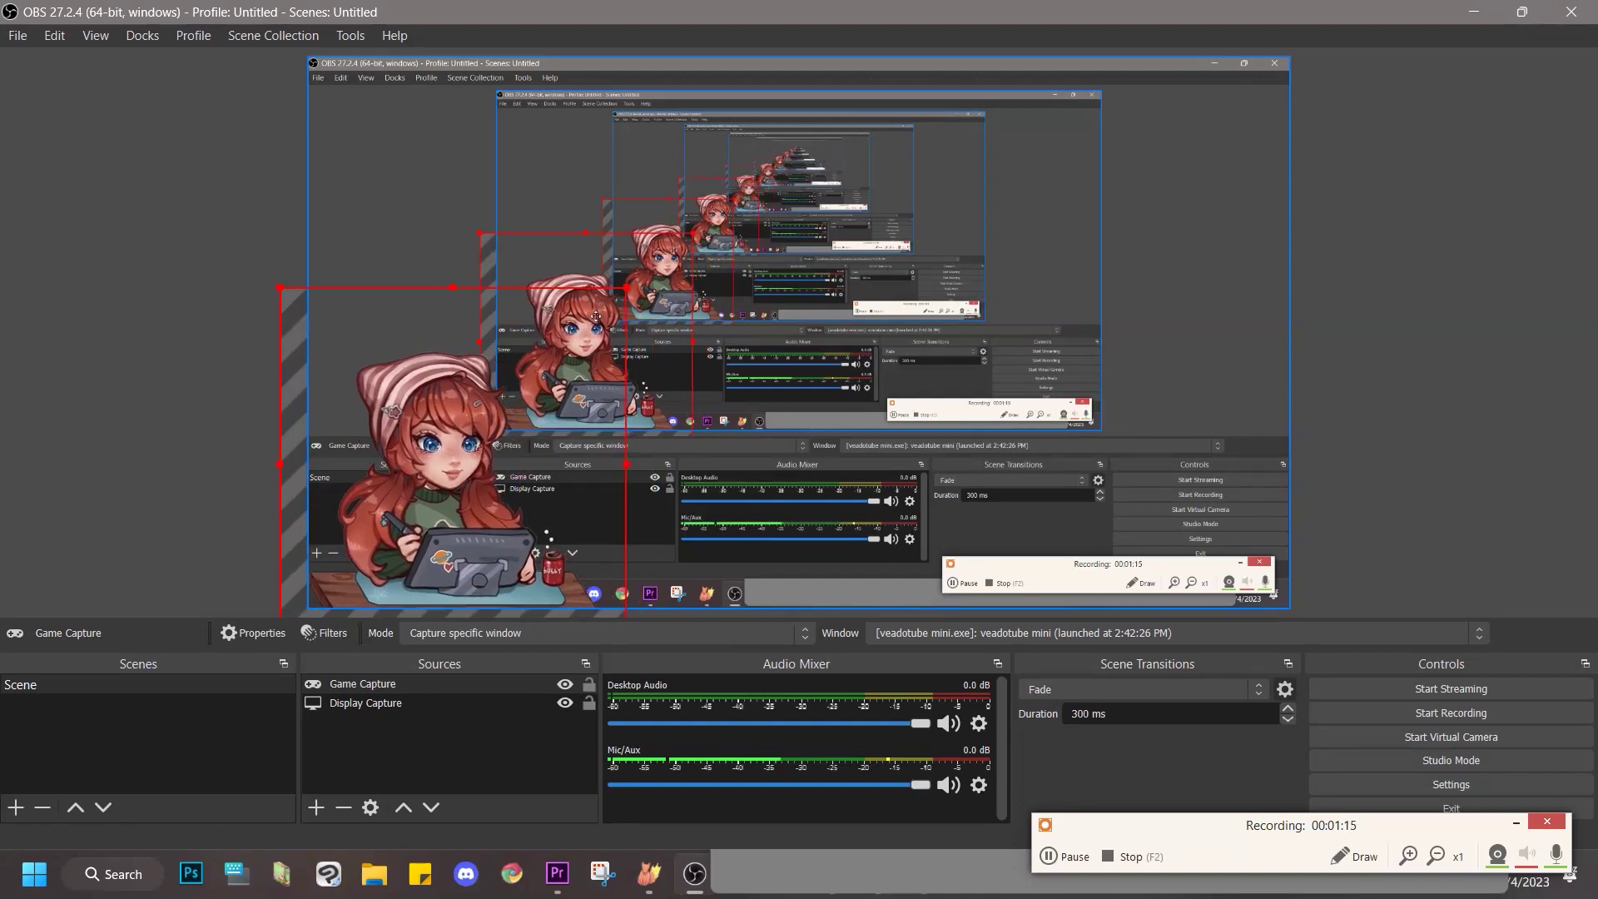
{"action": "left_click", "coordinate": [178, 293]}
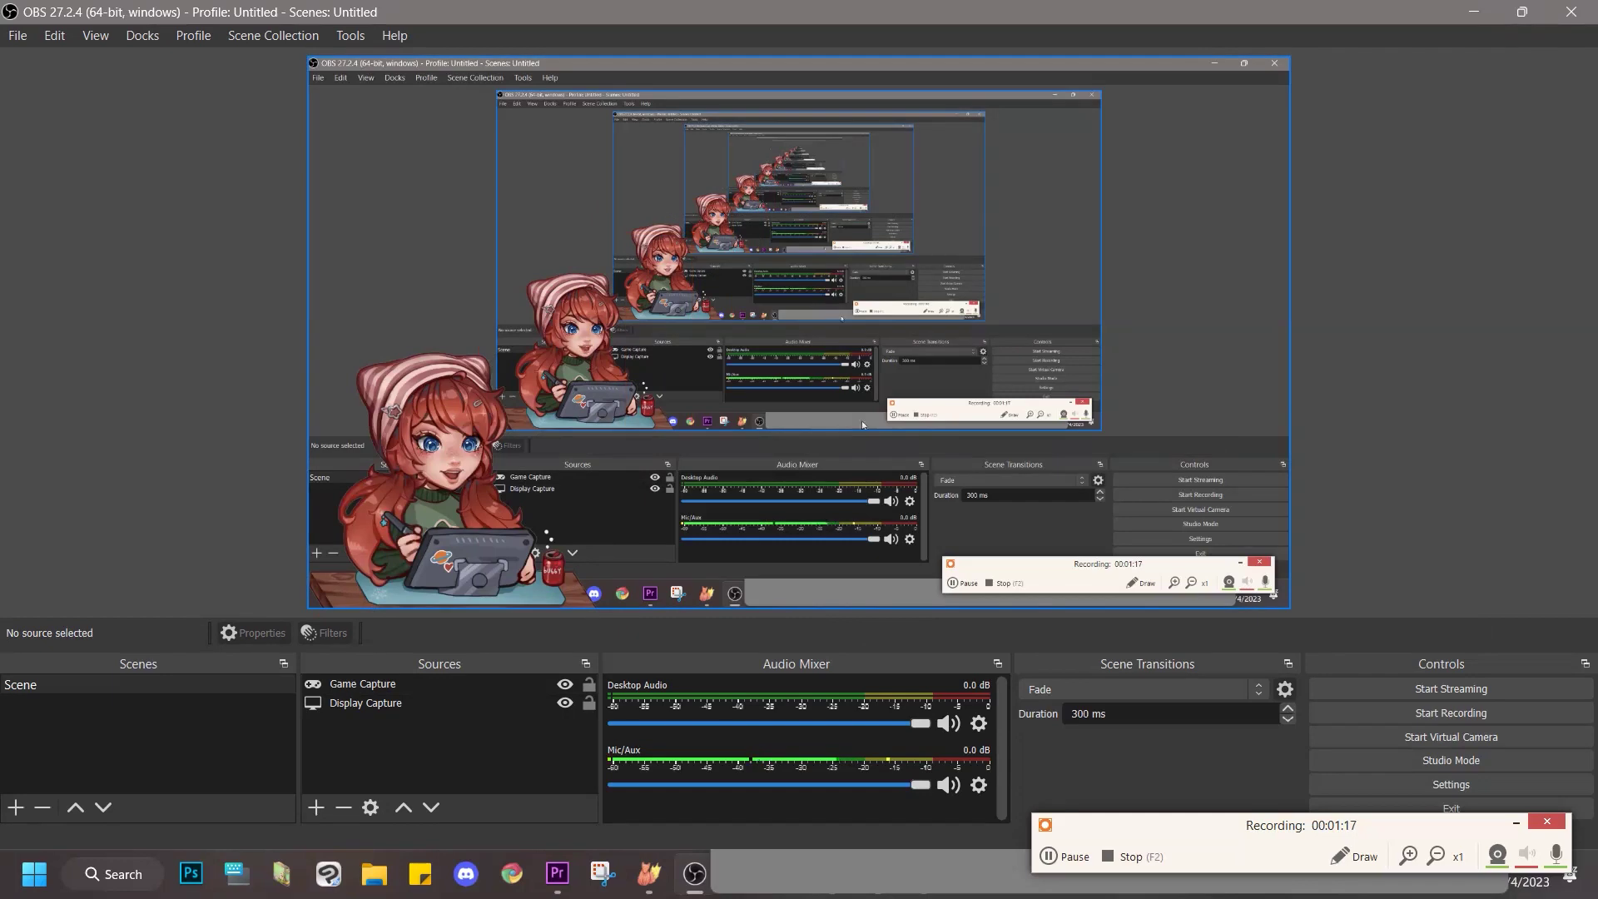